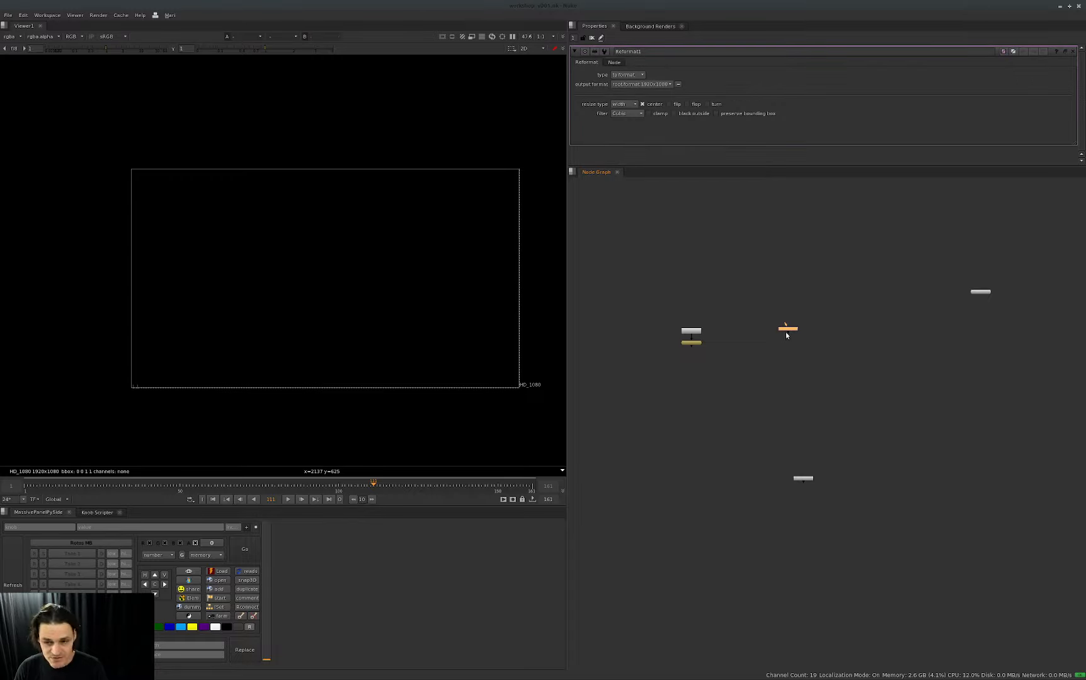
Step: Select the Reformat node and show its output in the viewer
left_click(785, 333)
scroll(780, 329, "up", 3)
key("1")
left_click_drag(800, 329, 832, 342)
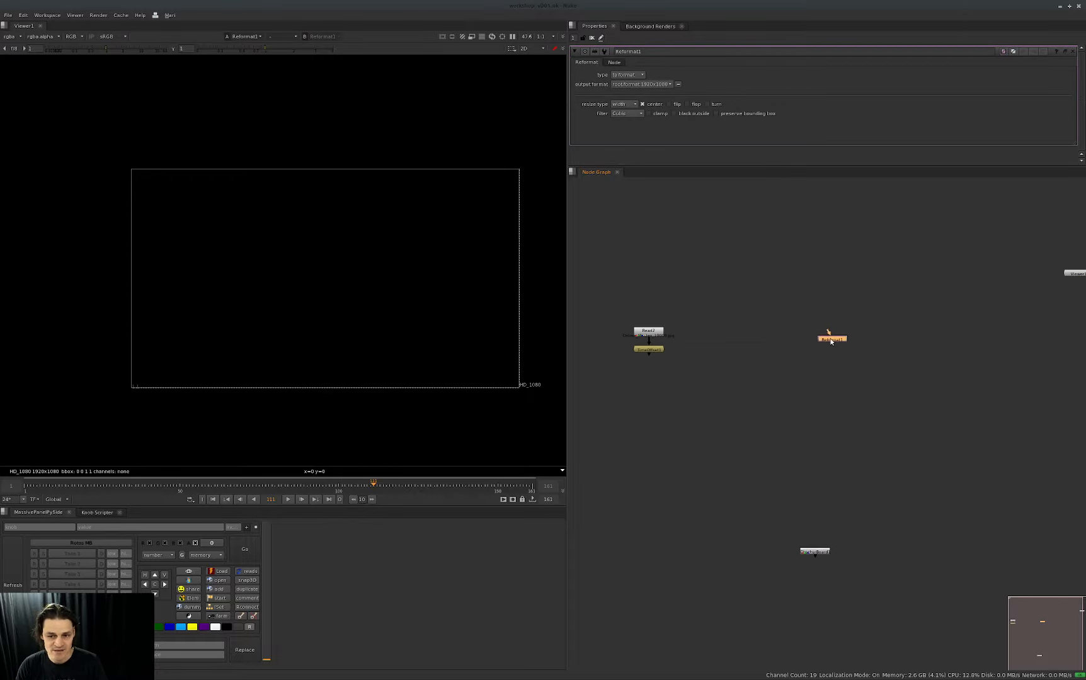
Step: Show the car footage from the TimeOffset node in the viewer
left_click(658, 350)
key("1")
left_click_drag(677, 318, 641, 350)
left_click(708, 363)
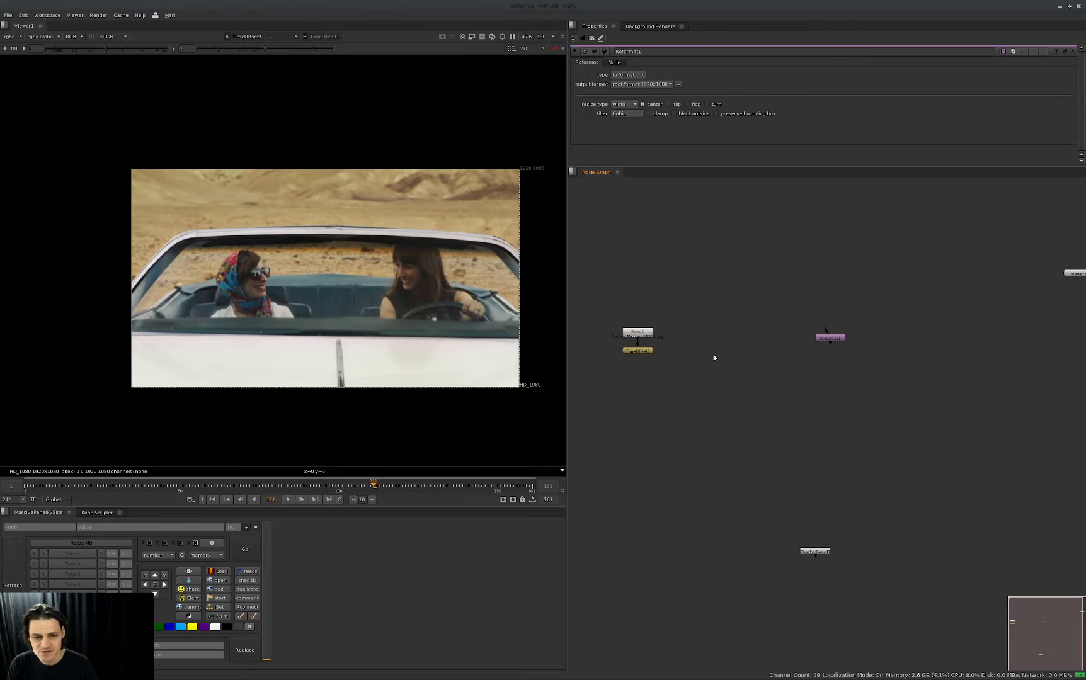
Step: Switch the viewer back to the Reformat node's output
left_click_drag(841, 340, 761, 380)
left_click(825, 348, "ctrl+shift")
middle_click_drag(700, 343, 761, 345)
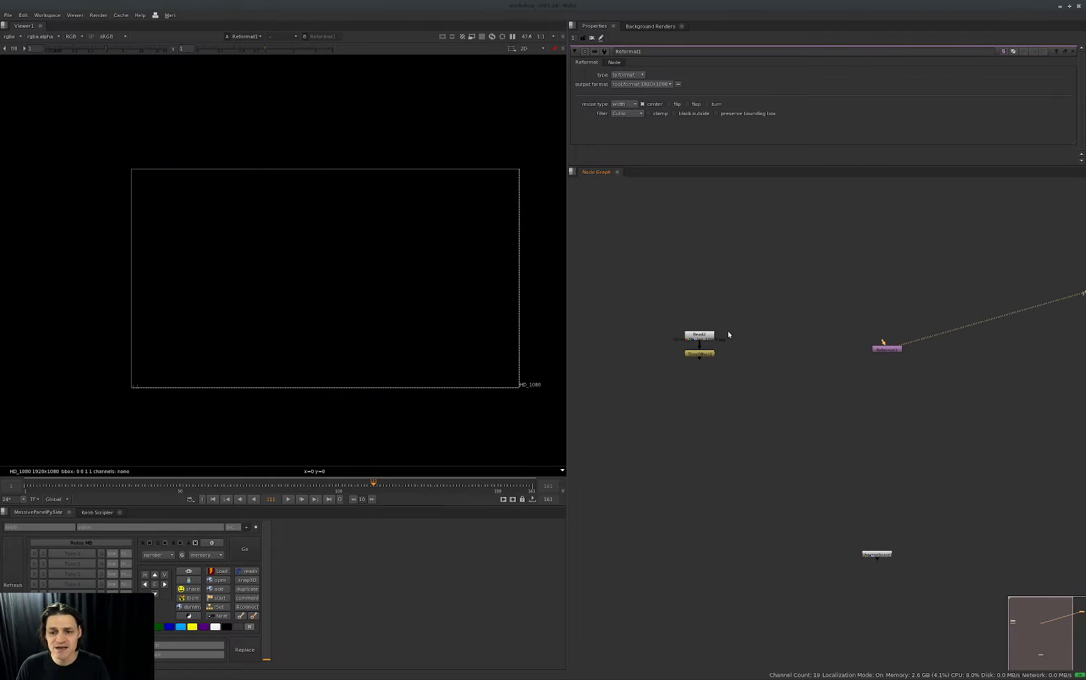
left_click_drag(737, 315, 596, 402)
left_click(873, 363)
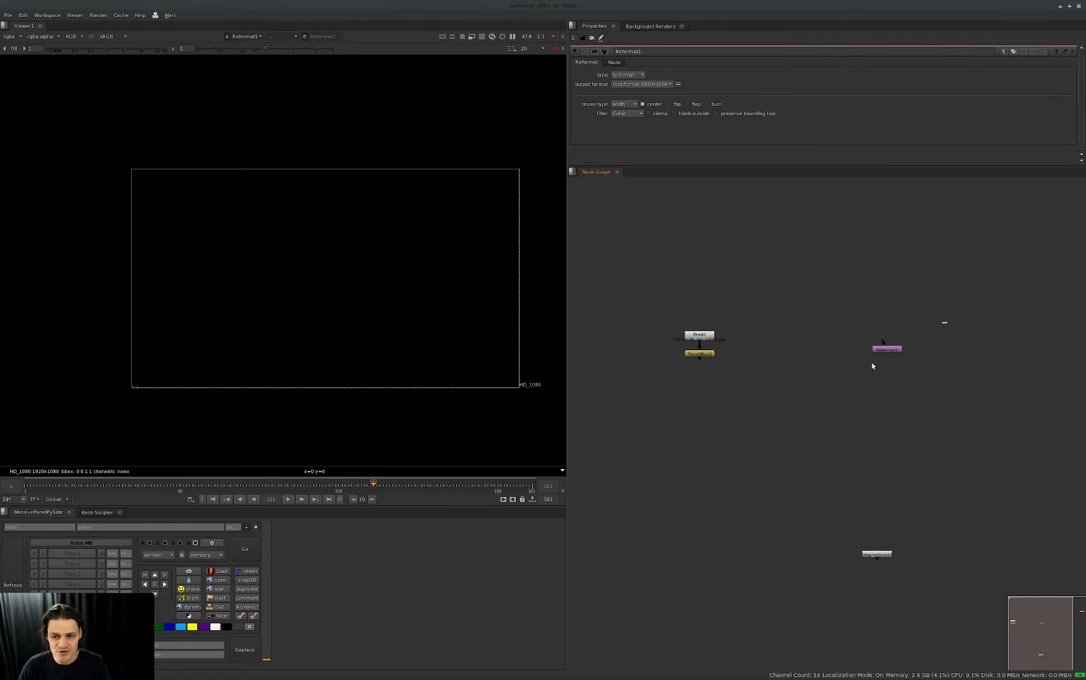
Step: Merge the time-offset footage over the Reformat node and route its connection through a dot at a right angle
left_click(887, 349)
key("m")
left_click_drag(887, 358, 700, 354)
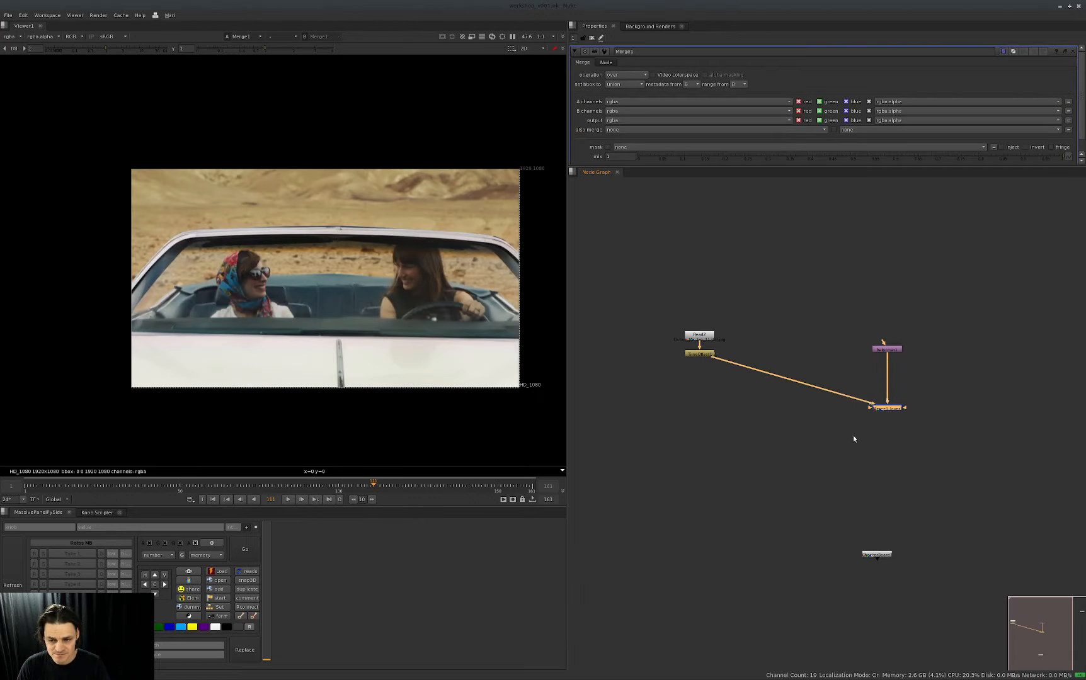
middle_click_drag(898, 439, 833, 385)
key("comma")
left_click_drag(884, 326, 738, 398)
scroll(815, 346, "down", 6)
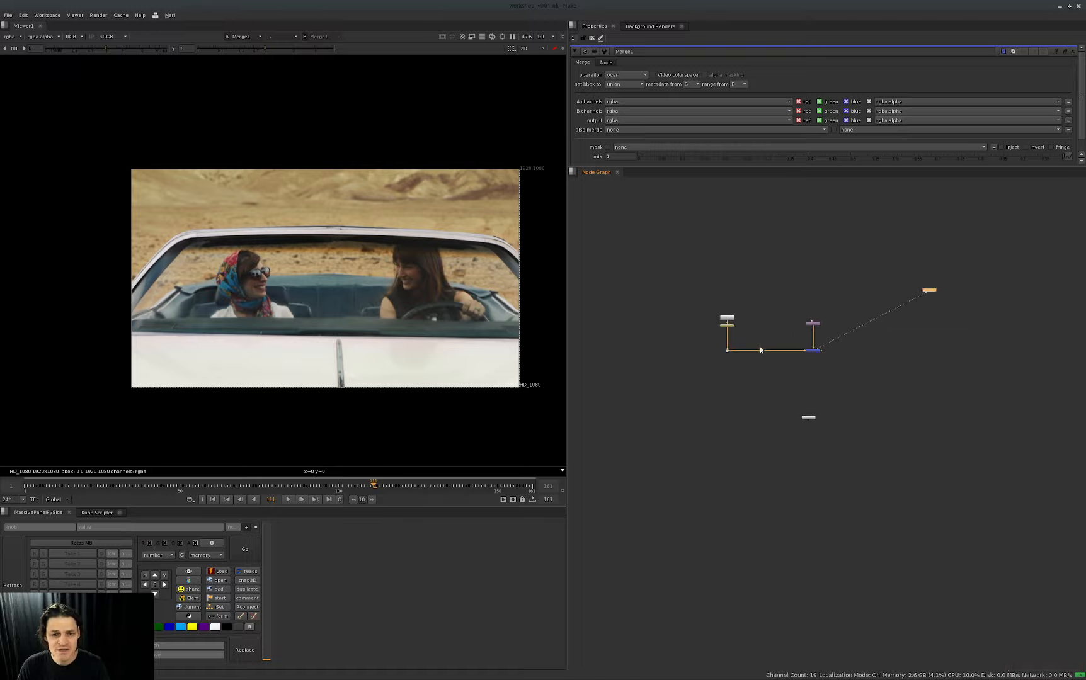
Step: Move the unconnected grey node farther down, well below the merge
middle_click_drag(823, 402, 821, 387)
left_click(820, 387)
left_click_drag(809, 396, 787, 482)
scroll(819, 371, "up", 3)
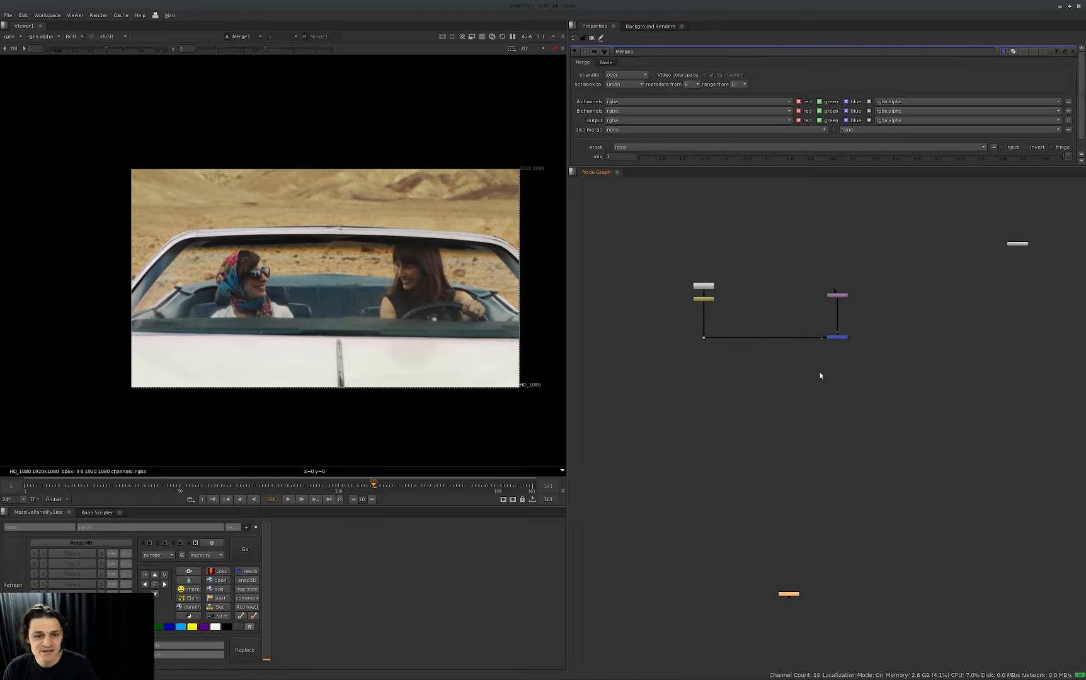
middle_click_drag(819, 372, 820, 381)
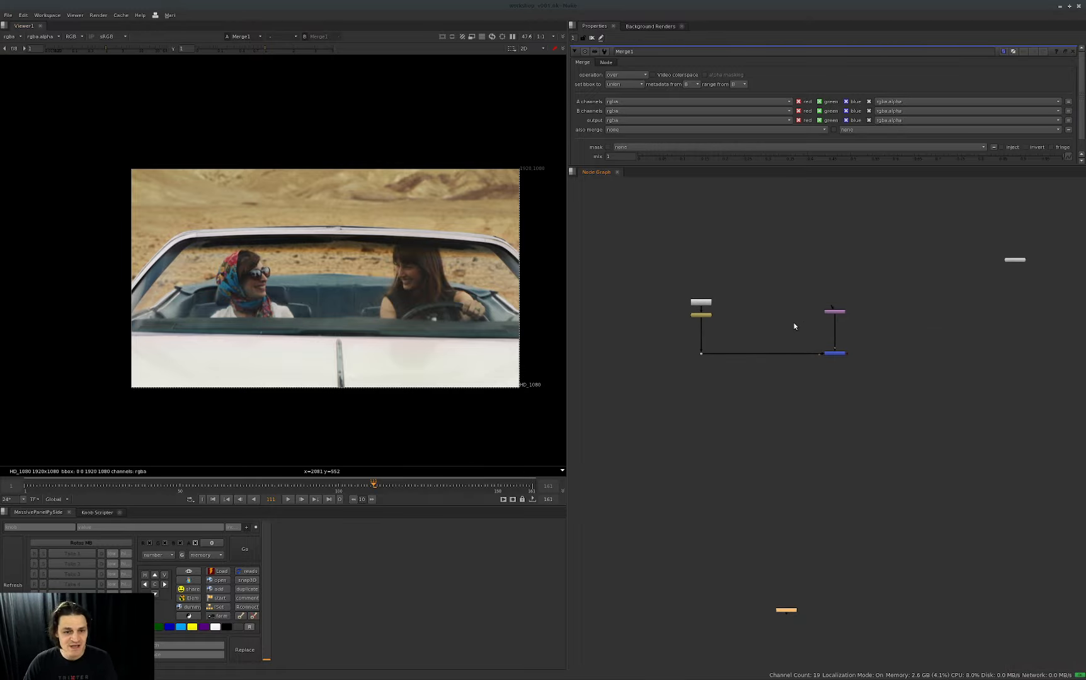
Step: Add a Roto node beside the footage branch and draw a closed shape around the whole car along its windshield frame
middle_click_drag(742, 317, 744, 317)
scroll(684, 313, "up", 3)
left_click(686, 362)
key("o")
left_click(122, 290)
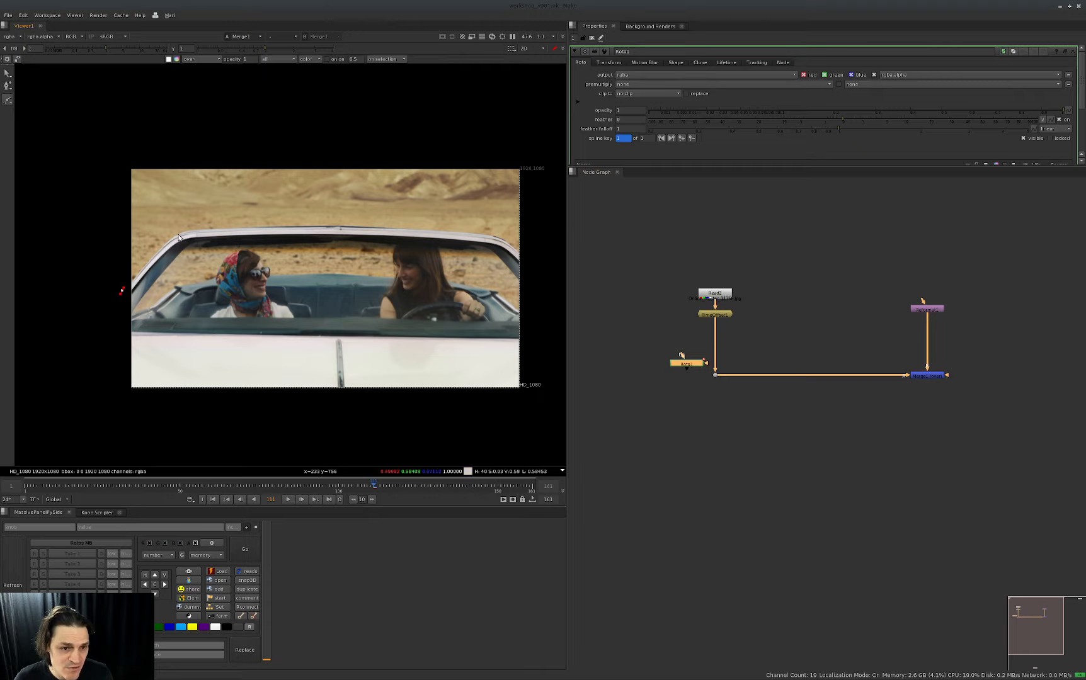
left_click_drag(176, 235, 223, 229)
left_click(341, 227)
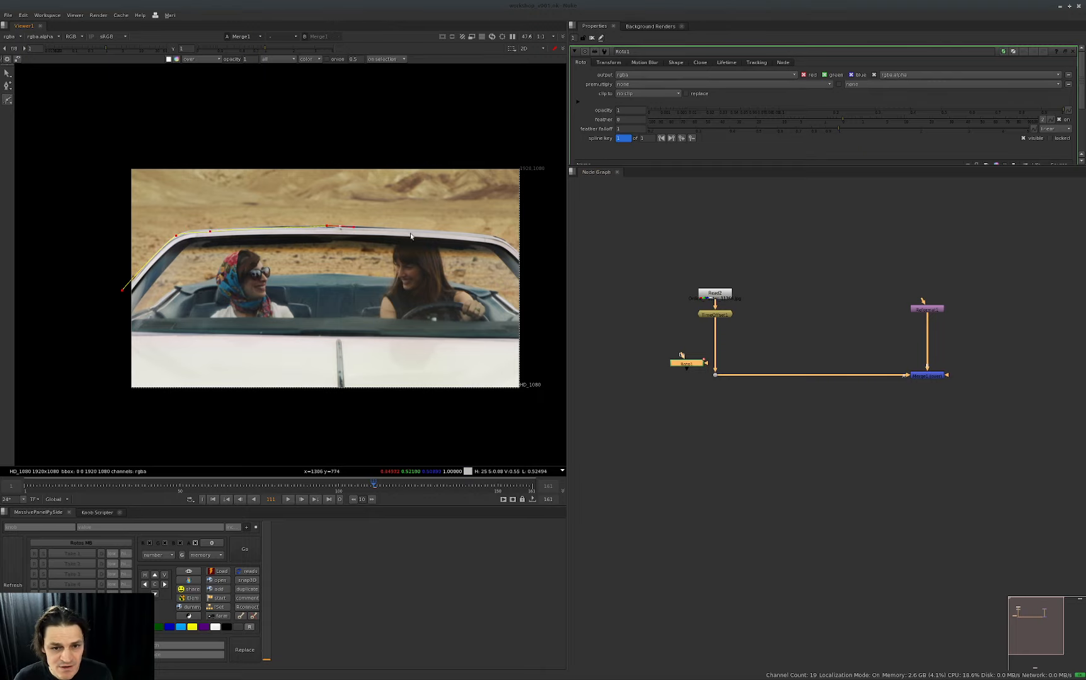
left_click(487, 237)
left_click(508, 244)
left_click(541, 271)
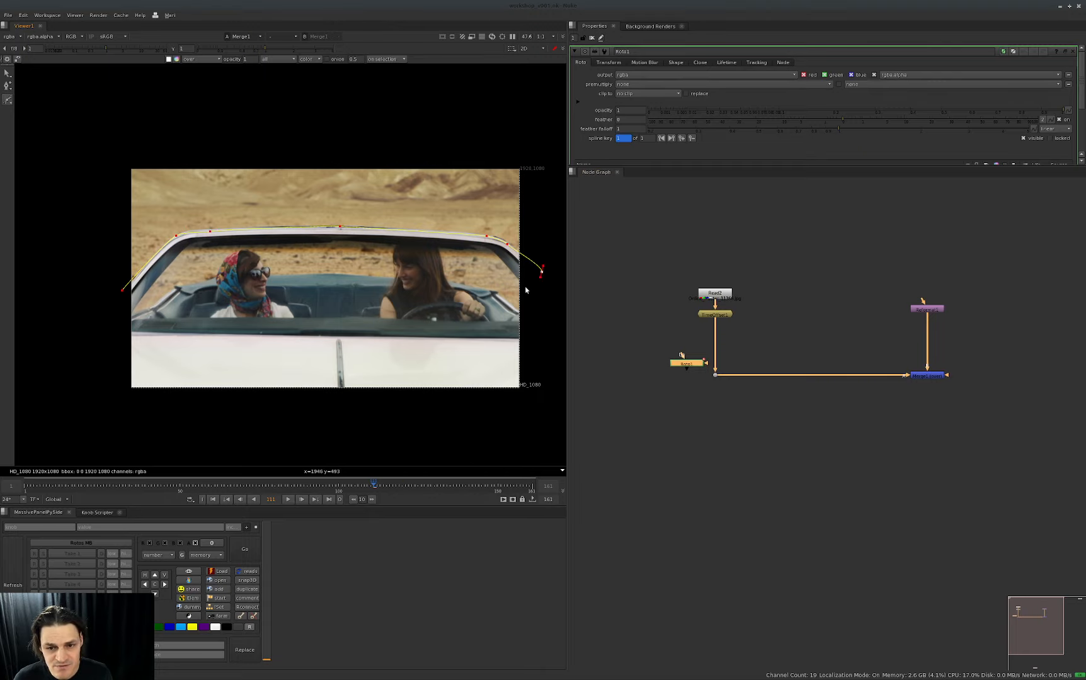
left_click_drag(543, 413, 513, 416)
Step: Add a second Roto node and merge it with the car roto as the A input
key("o")
key("m")
left_click_drag(687, 364, 659, 335)
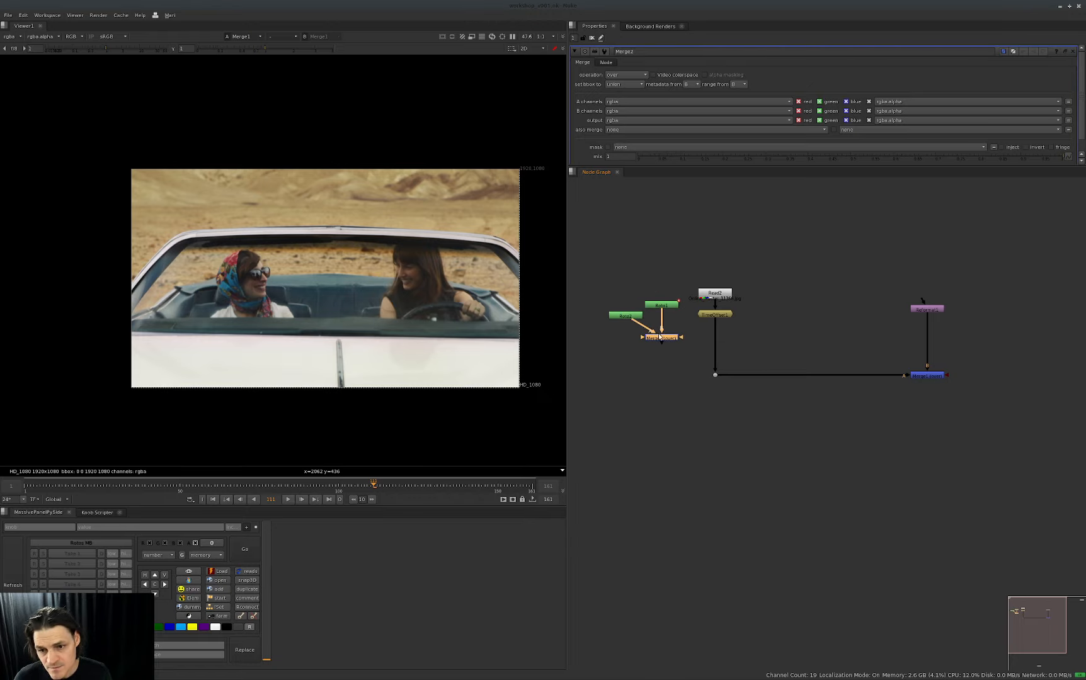
Step: In the second Roto, draw the windshield opening between the frame and seats, tracing around the driver's face and the passenger's headscarf
left_click(632, 318)
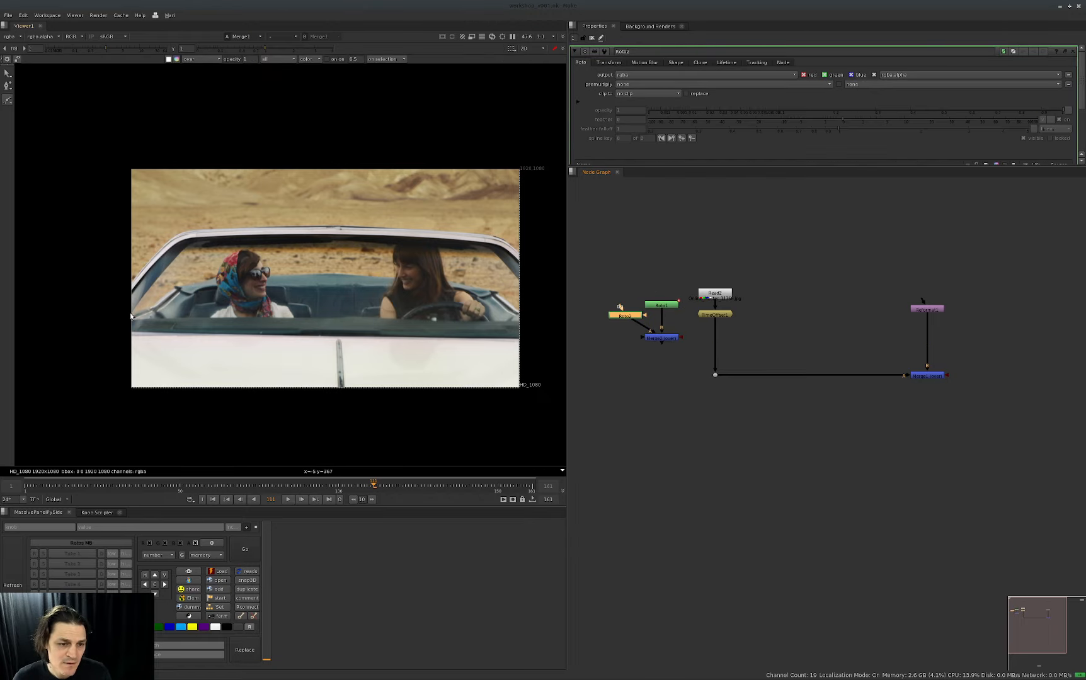
left_click(187, 246)
left_click(235, 245)
left_click(342, 240)
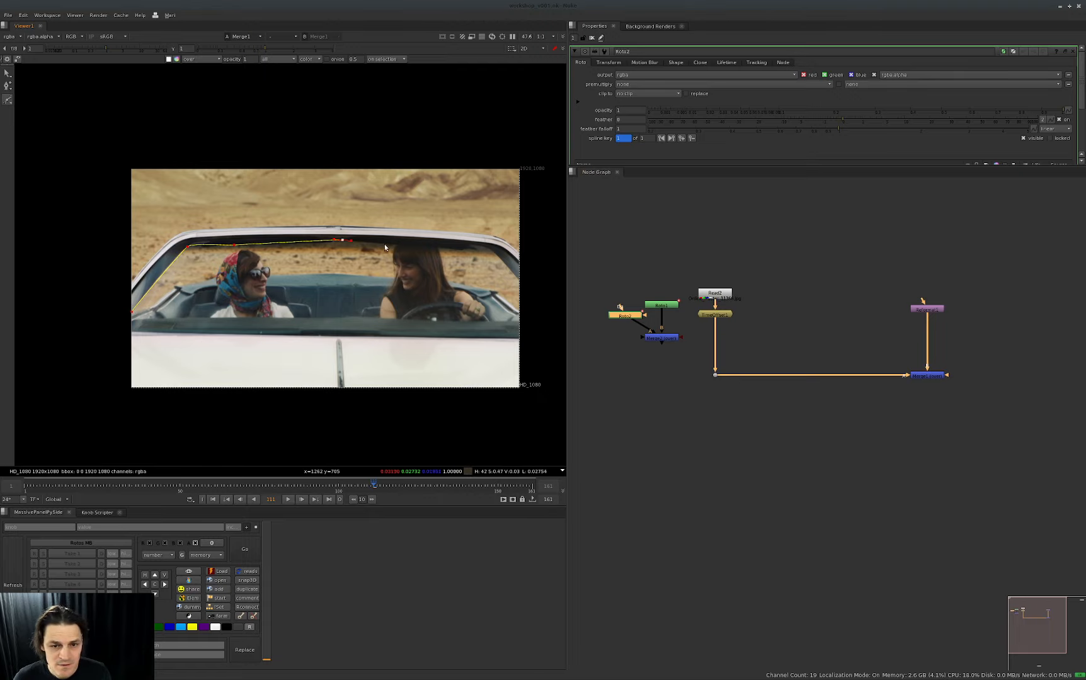
left_click(395, 244)
left_click(393, 256)
left_click(399, 271)
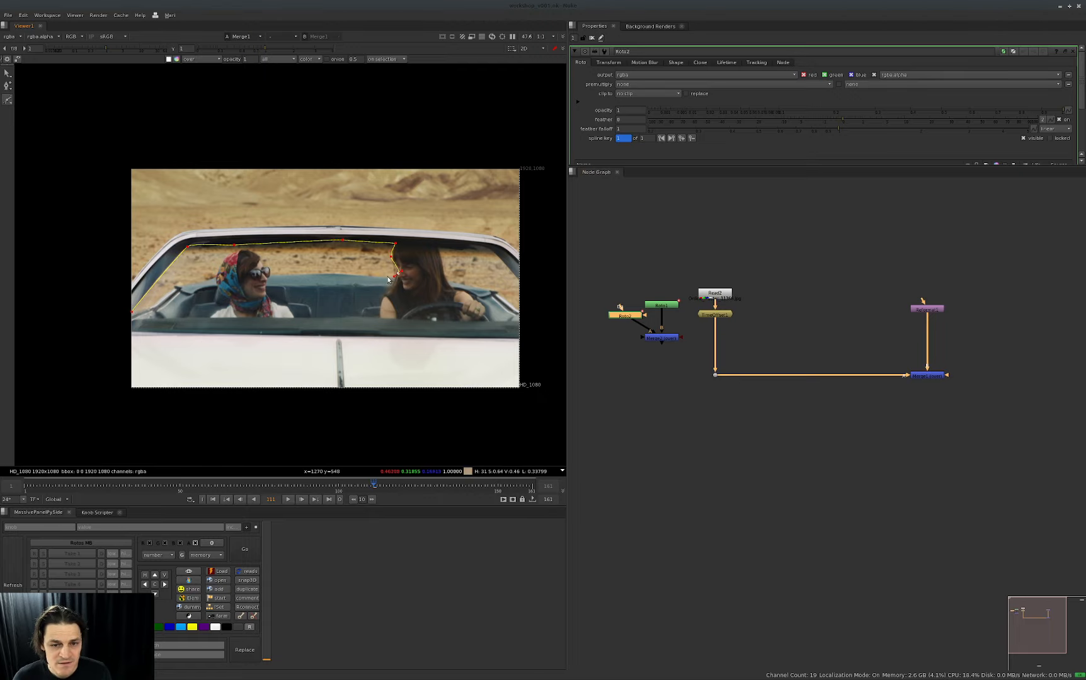
left_click(390, 276)
left_click(382, 276)
left_click(341, 274)
left_click(283, 275)
left_click(273, 268)
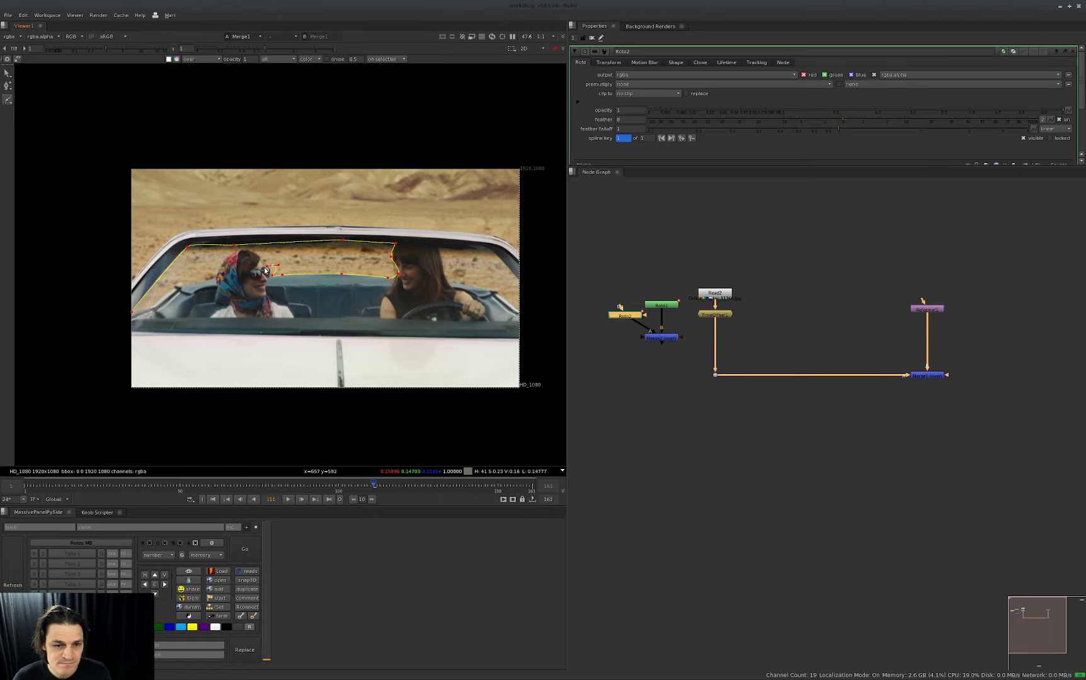
left_click(260, 258)
left_click(243, 252)
left_click(224, 260)
left_click(218, 272)
left_click(200, 279)
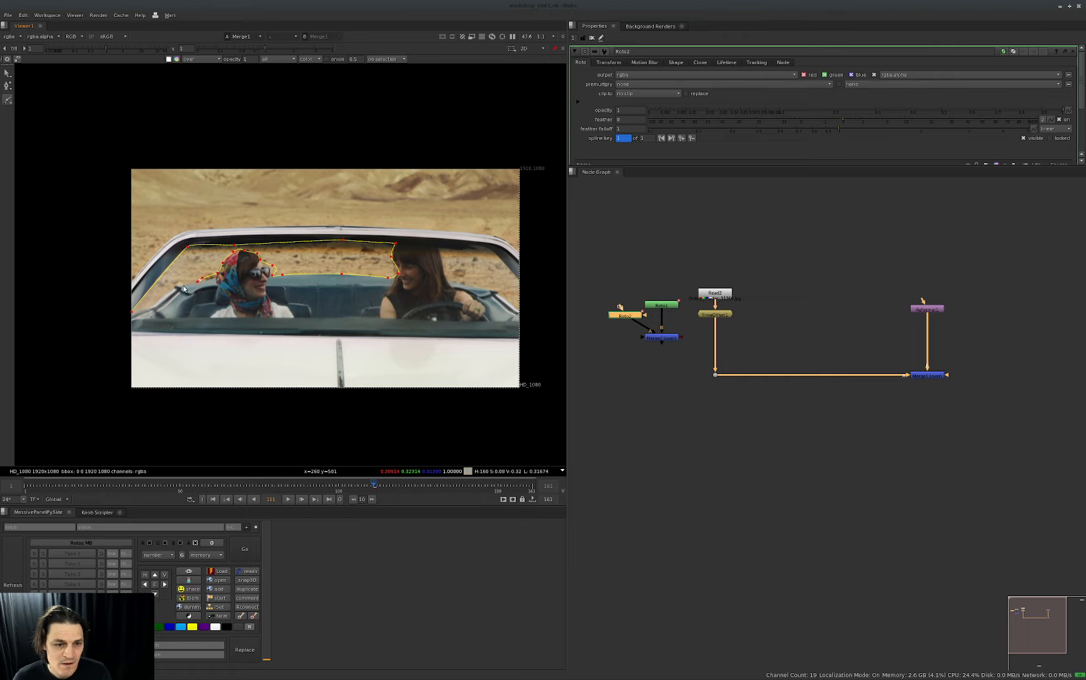
left_click(182, 285)
left_click(170, 287)
left_click(167, 292)
Step: Draw a second closed shape in the same Roto over the window gap behind the driver
middle_click_drag(413, 255, 373, 243)
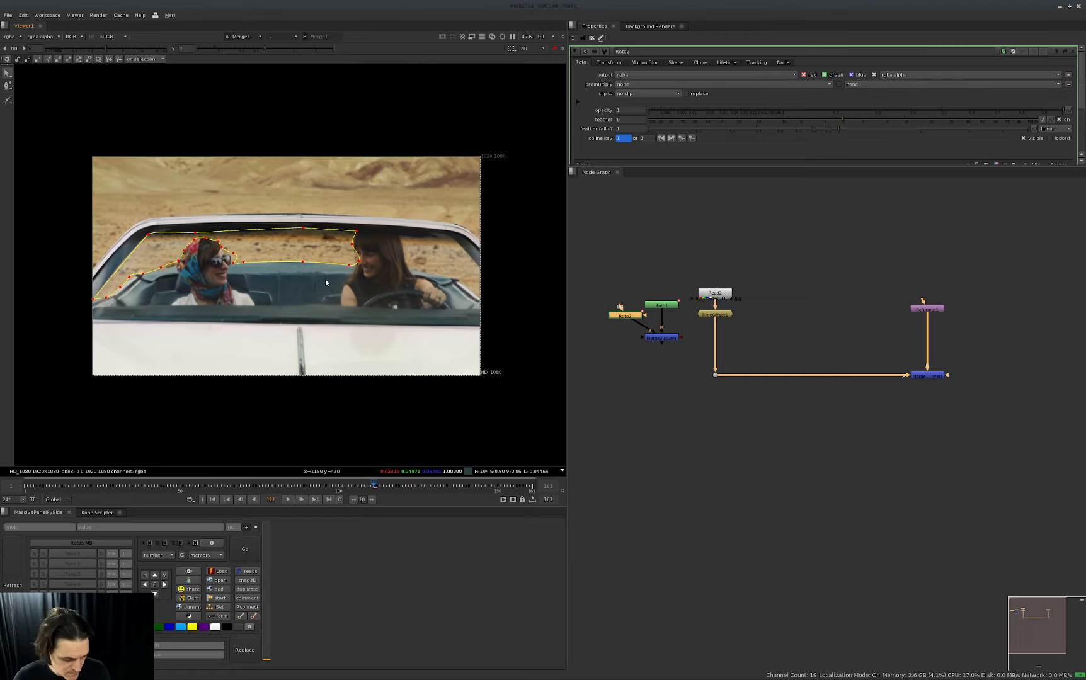
left_click(433, 235)
left_click(457, 240)
left_click(487, 275)
left_click(491, 305)
left_click(474, 294)
left_click(458, 279)
left_click(407, 268)
left_click(399, 237)
Step: Cut the window shapes out of the car shape in the roto merge, and move the three roto nodes below the footage branch
key("ctrl+alt+s")
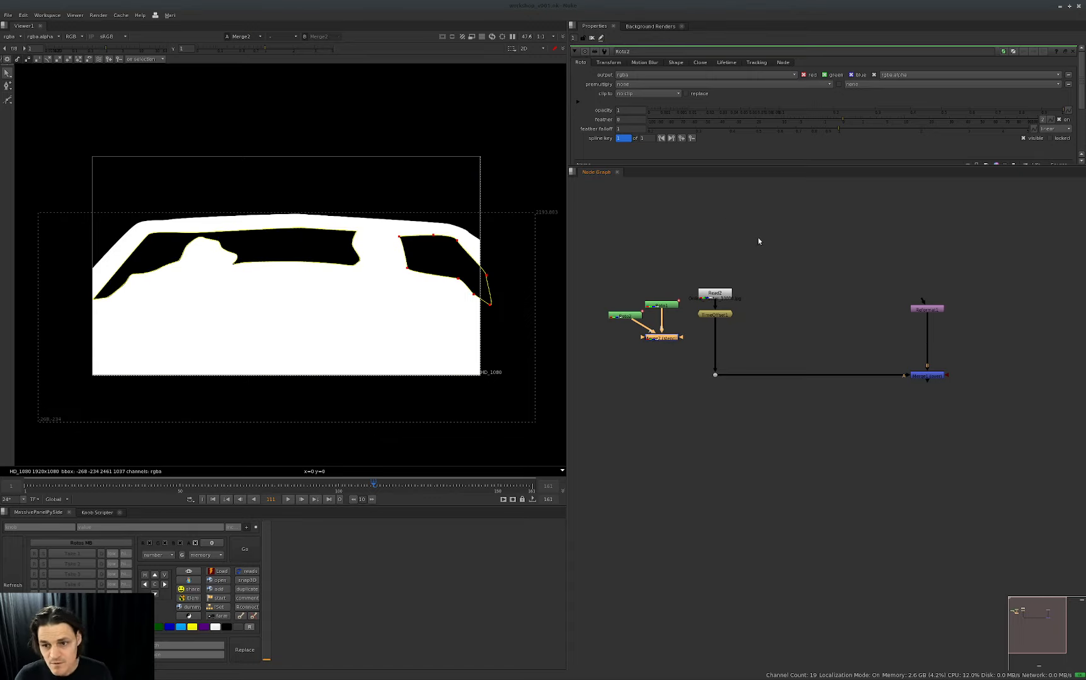
left_click_drag(694, 264, 607, 340)
left_click_drag(673, 338, 702, 518)
left_click(895, 409)
Step: Open the footage merge's properties and show its output in the viewer
double_click(931, 377)
key("1")
middle_click_drag(870, 374, 812, 366)
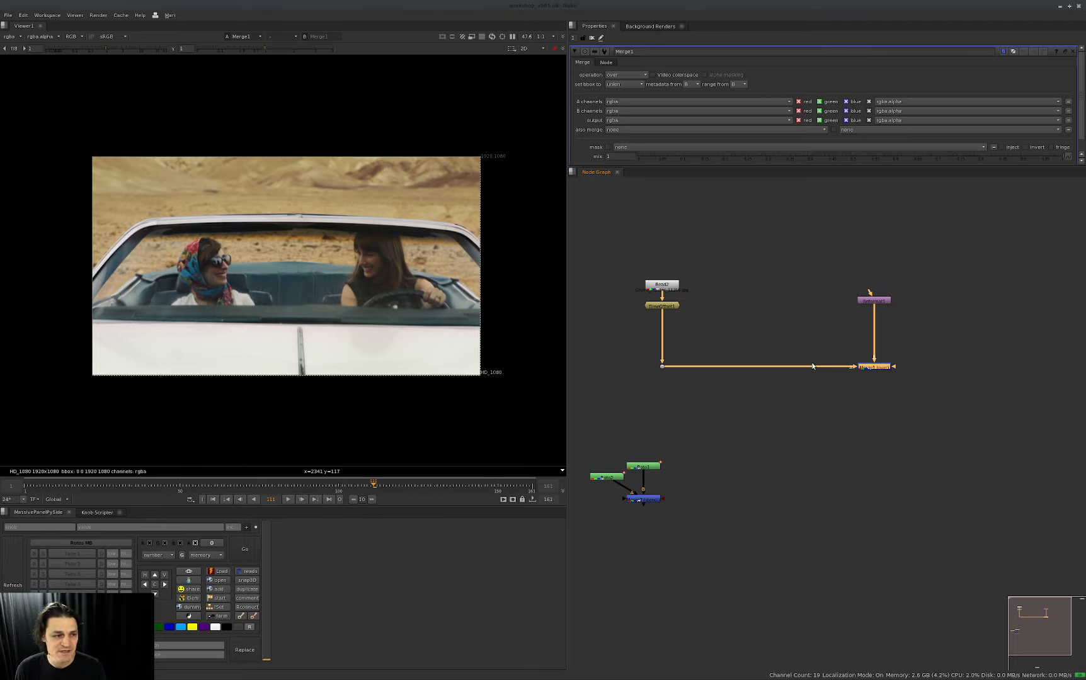
left_click_drag(909, 270, 829, 314)
left_click_drag(940, 329, 796, 397)
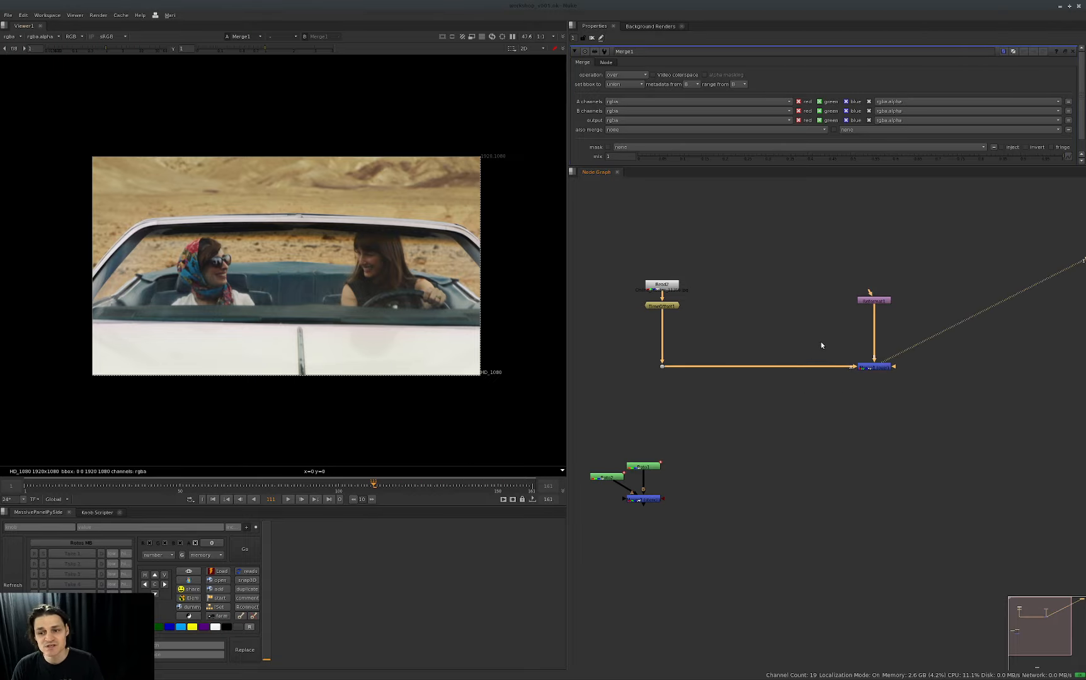
Step: Put the Read, TimeOffset and dot in a backdrop labelled BG and widen the backdrop
middle_click_drag(773, 313, 864, 347)
left_click_drag(886, 282, 633, 422)
key("alt+b")
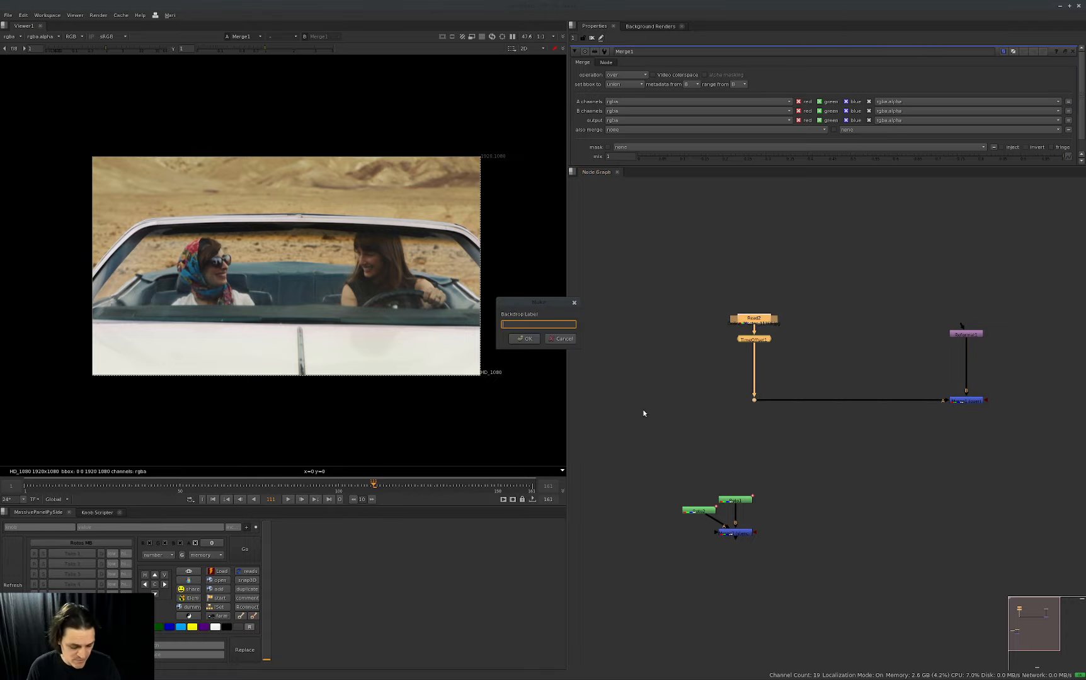
type("BG")
key("Return")
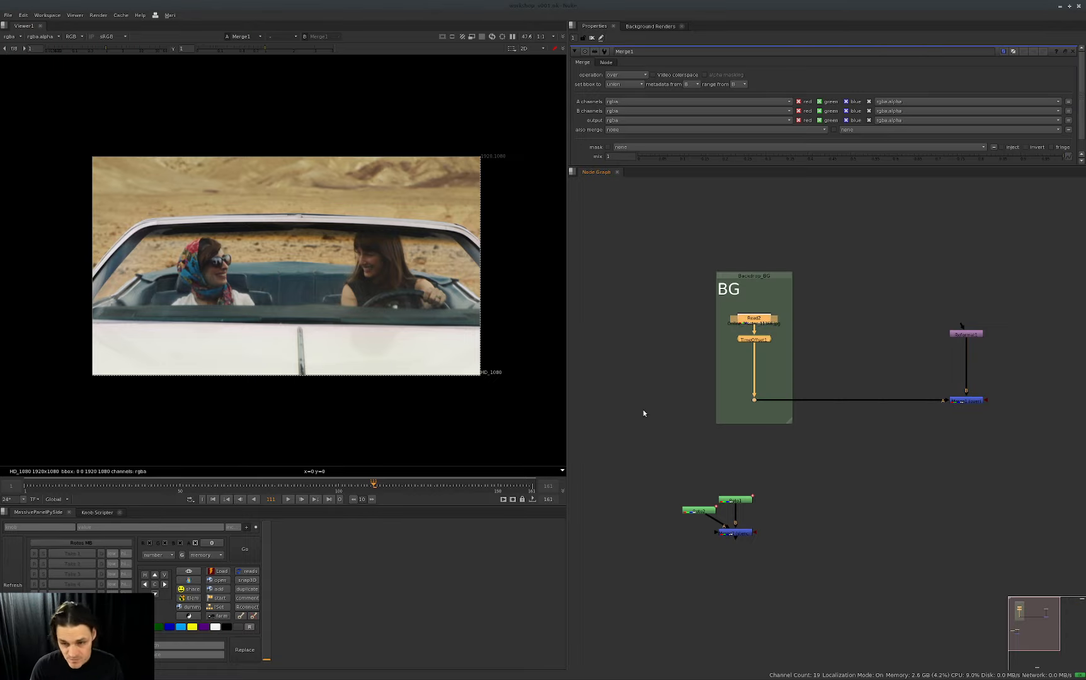
left_click_drag(792, 423, 858, 430)
left_click(806, 490)
scroll(802, 451, "down", 3)
middle_click_drag(802, 449, 723, 424)
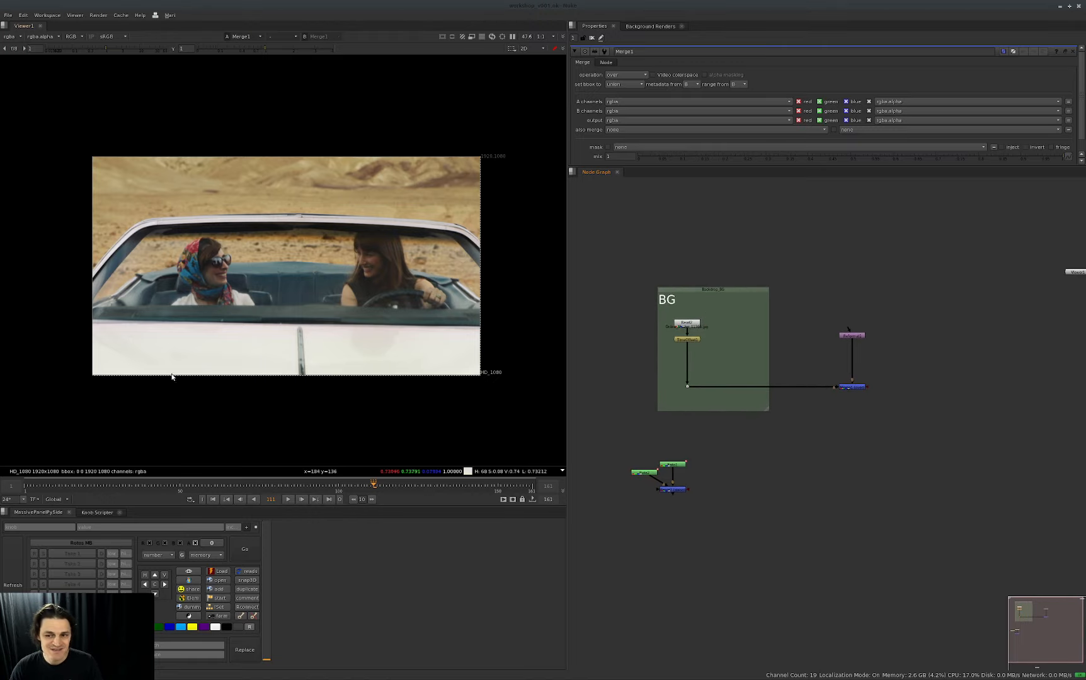
middle_click_drag(717, 352, 741, 285)
left_click_drag(698, 318, 649, 351)
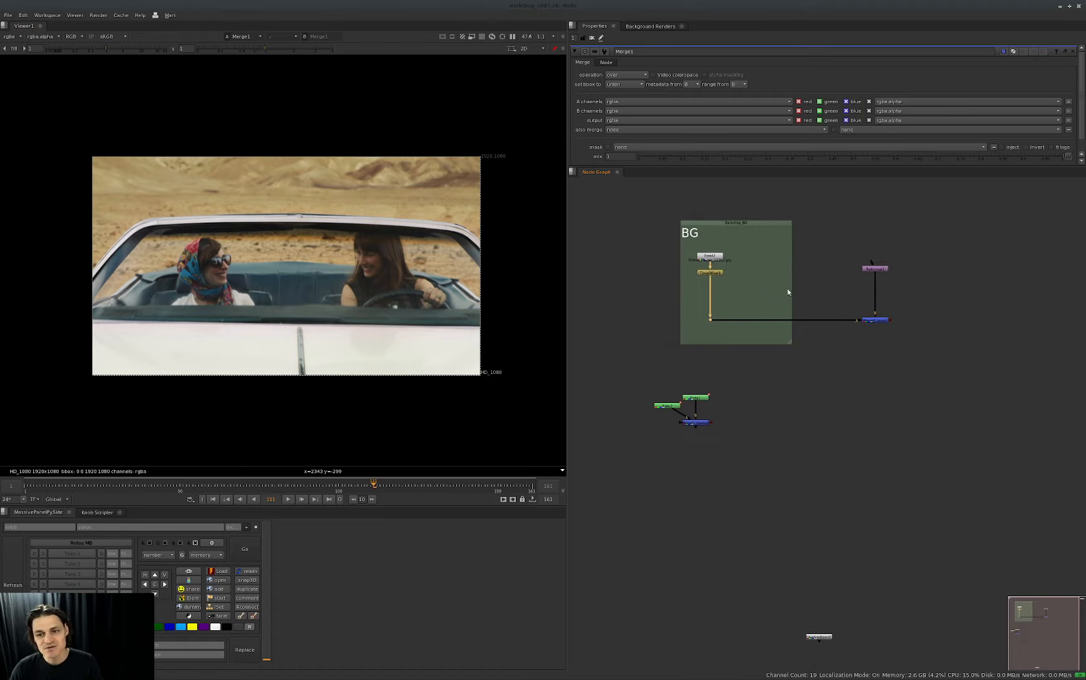
middle_click_drag(756, 262, 742, 333)
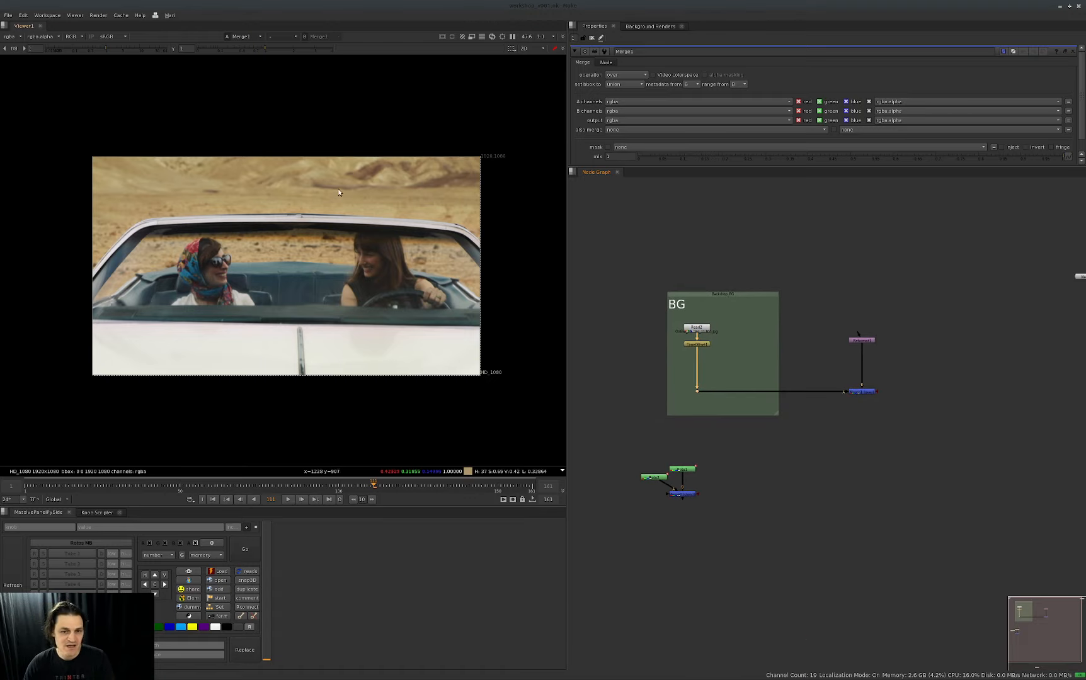
Step: Move the car matte's roto nodes farther down to free space under the BG backdrop
left_click_drag(632, 454, 712, 511)
left_click_drag(682, 494, 744, 607)
middle_click_drag(882, 441, 861, 397)
left_click(1066, 234)
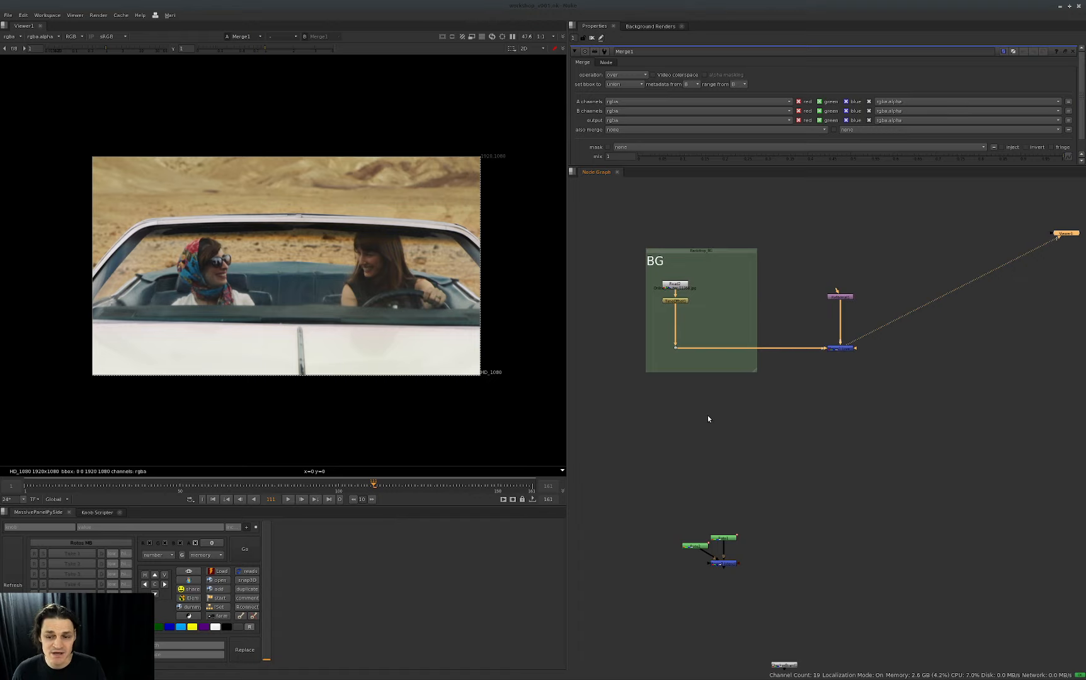
Step: Below the BG backdrop, add a CheckerBoard with a Merge under it and connect a new Roto node to the Merge
left_click(684, 416)
key("Tab")
key("Return")
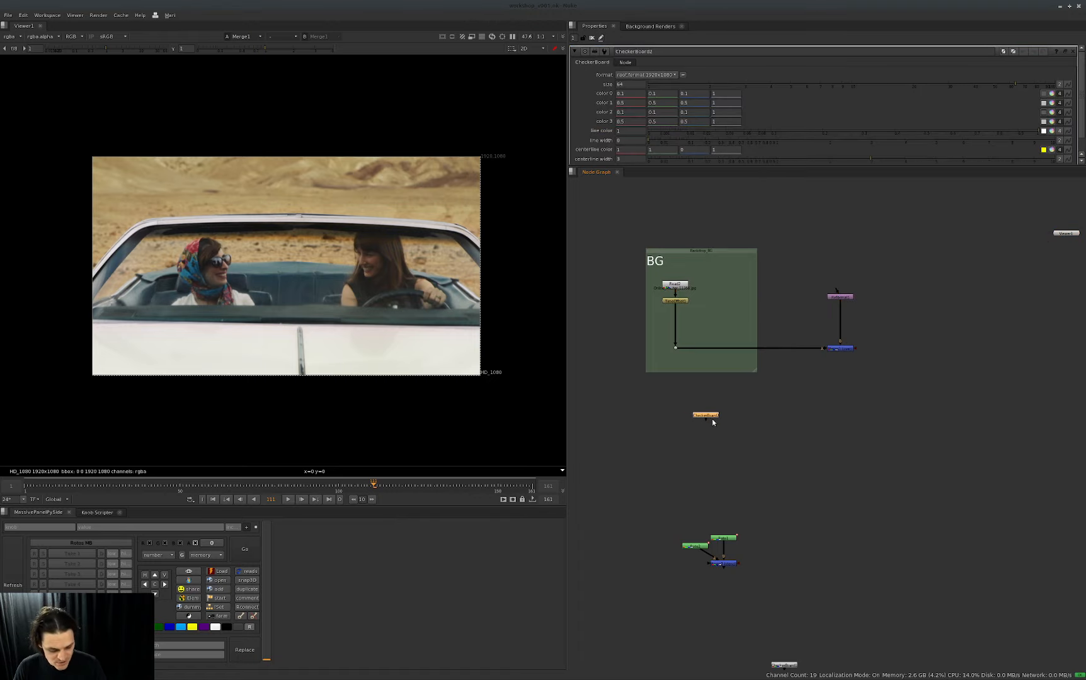
key("m")
left_click(664, 411)
key("o")
left_click_drag(696, 424, 665, 413)
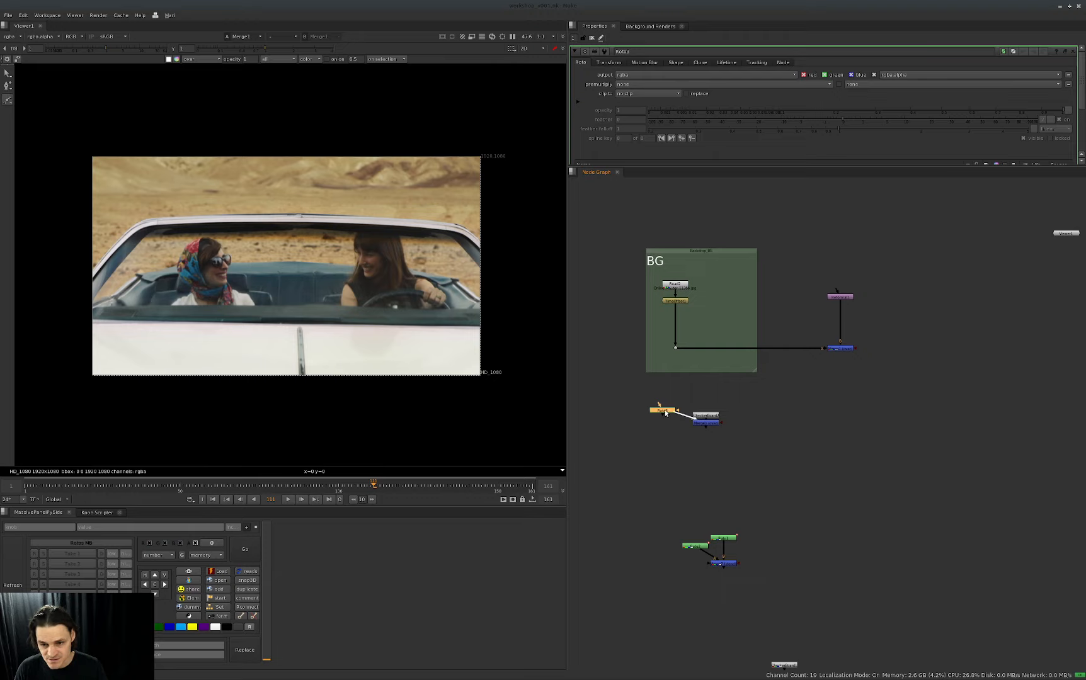
Step: Draw a closed rounded roto shape over the middle of the car between the two women
left_click(297, 179)
left_click(221, 237)
left_click(238, 323)
left_click(345, 295)
left_click(357, 209)
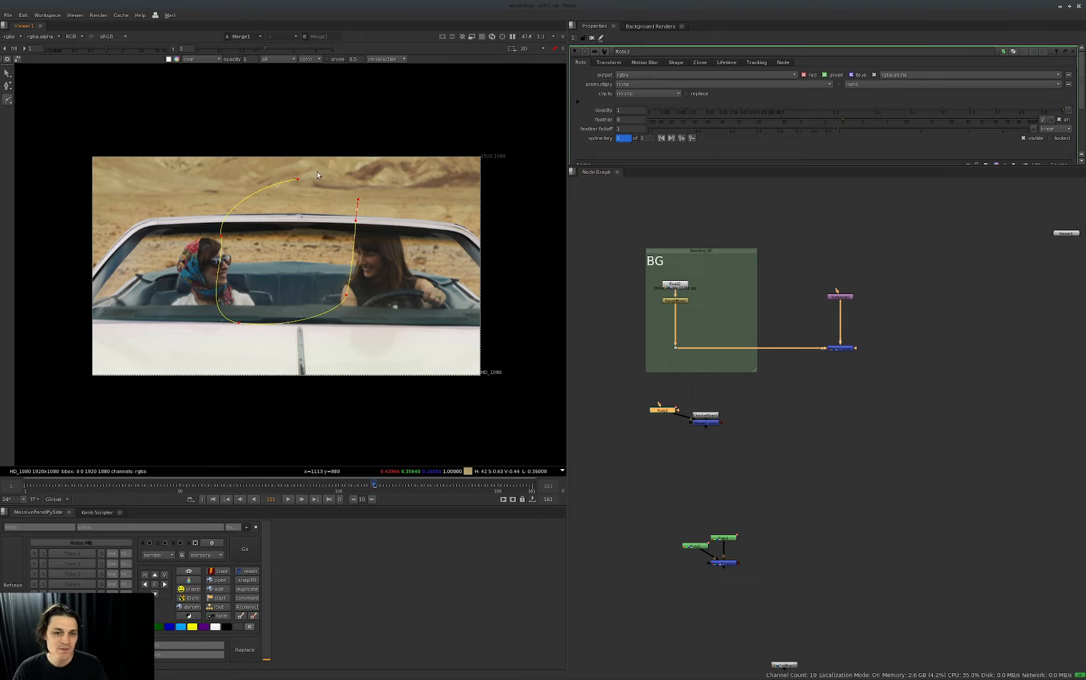
left_click(297, 179)
Step: Limit the checkerboard to the roto shape in its merge and view it composited over the footage
left_click_drag(716, 425, 716, 450)
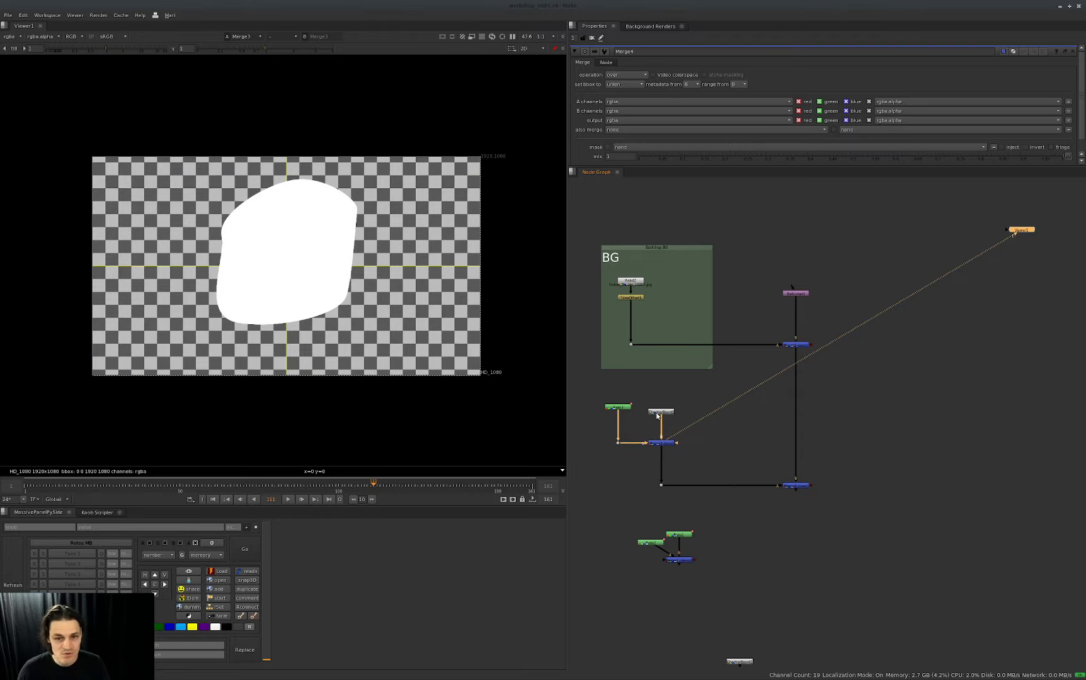
left_click(665, 441)
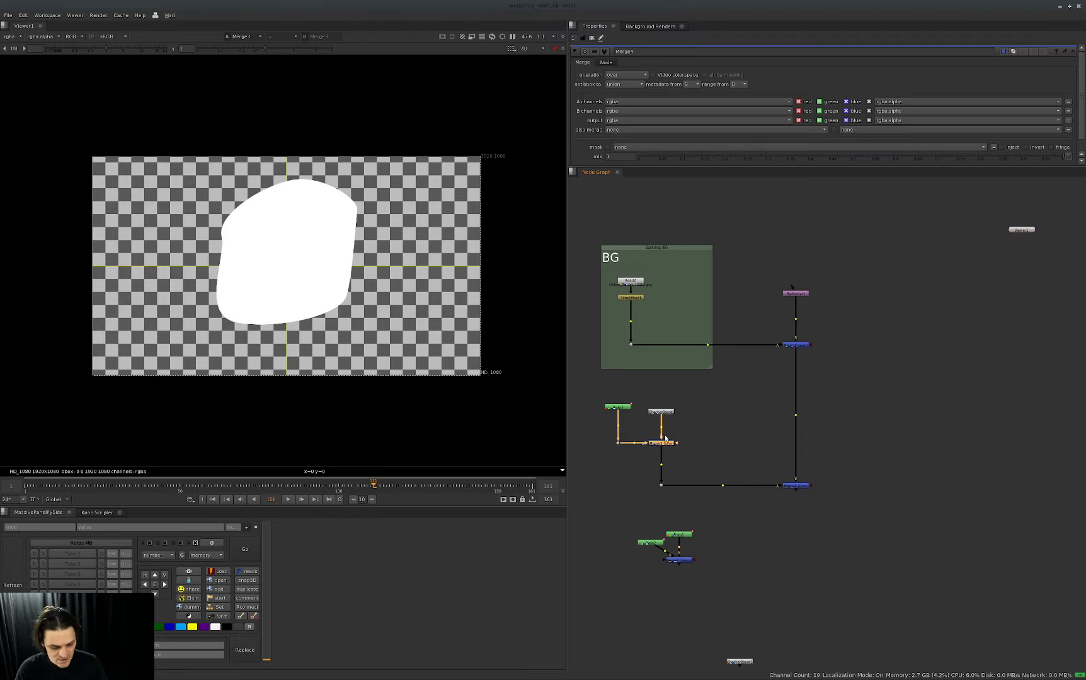
left_click_drag(850, 446, 768, 490)
key("1")
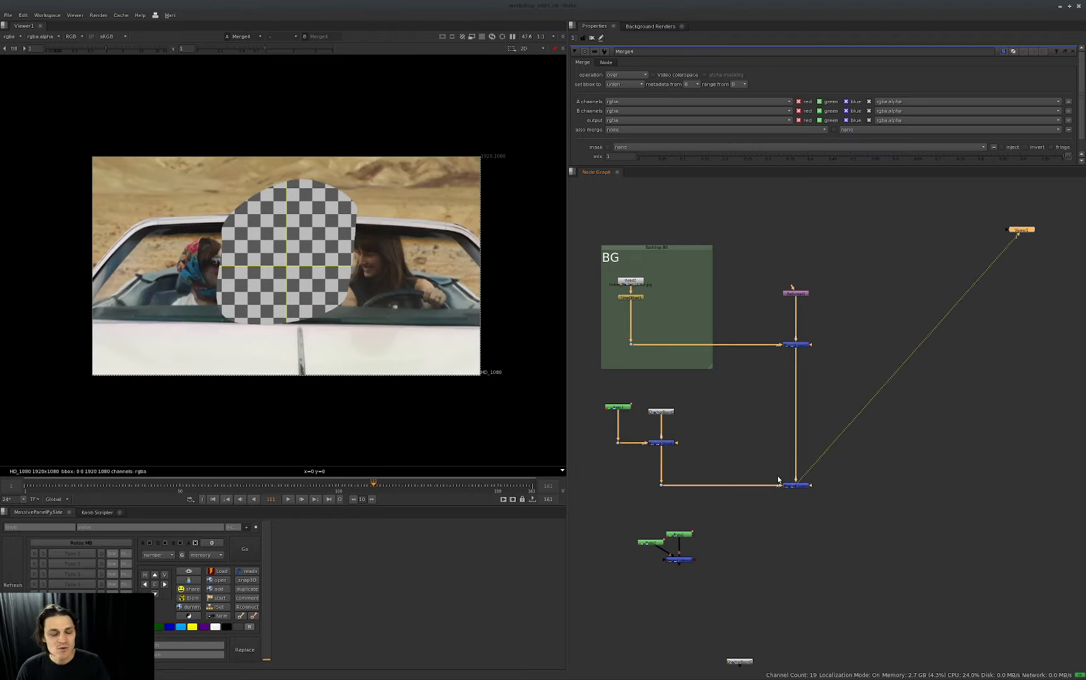
Step: Move the loose grey node and the car matte's roto nodes farther down, below the checkerboard branch
middle_click_drag(773, 470, 850, 416)
left_click_drag(827, 608, 829, 662)
left_click_drag(820, 480, 680, 535)
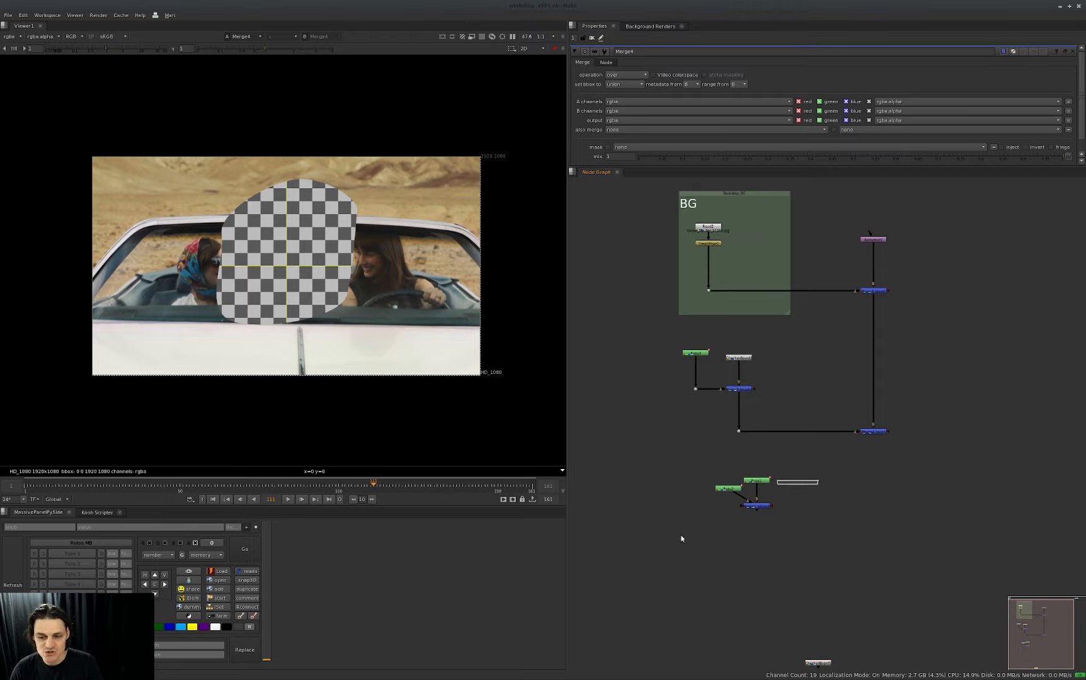
left_click_drag(818, 456, 711, 516)
left_click_drag(756, 481, 832, 556)
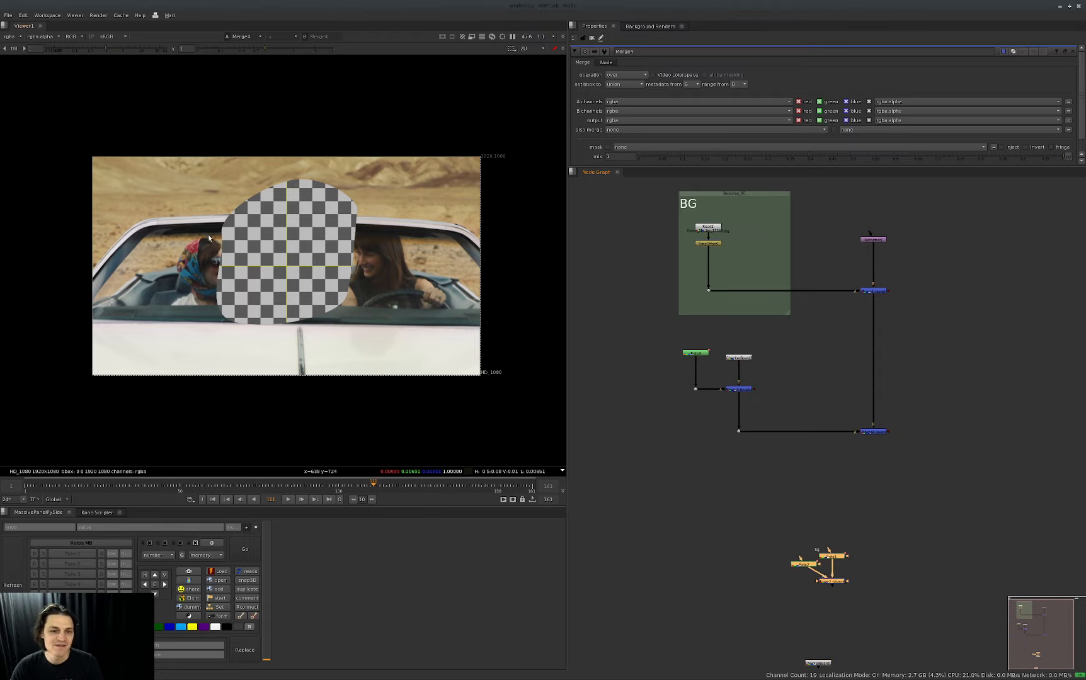
Step: Shift the car matte's roto nodes slightly aside and add a new Merge lower on the main pipeline
middle_click_drag(872, 523, 815, 509)
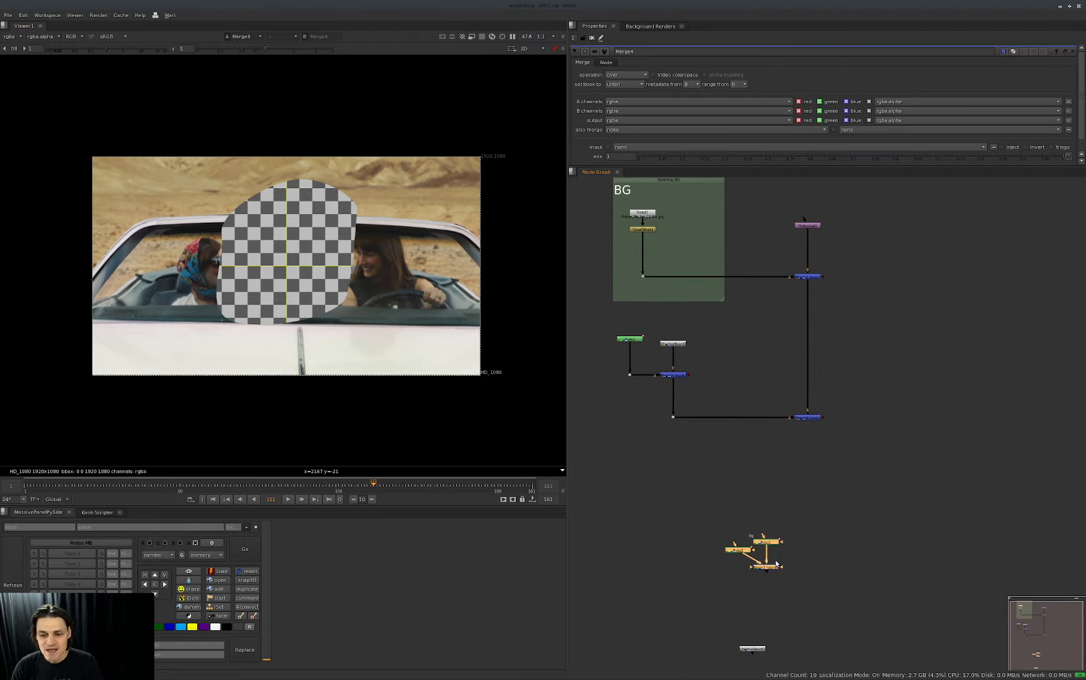
left_click_drag(772, 571, 747, 580)
left_click(805, 468)
left_click_drag(838, 394, 810, 512)
key("m")
left_click(824, 425)
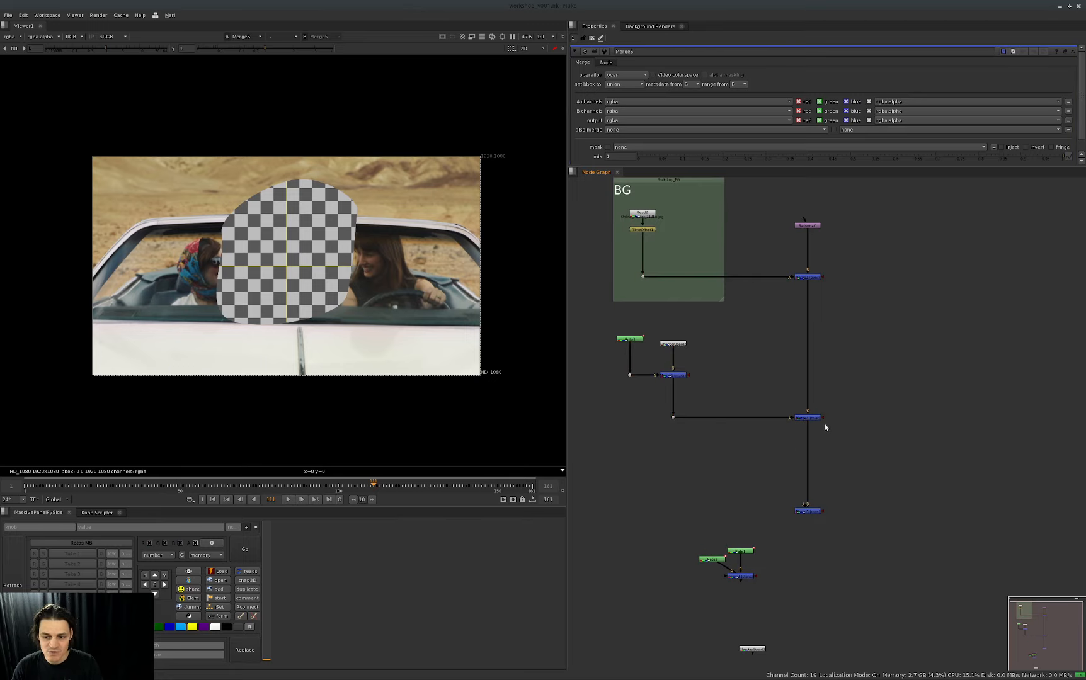
Step: Branch the footage from a Dot above the checkerboard merge into a mask Merge fed by the car matte, and connect it to the lowest merge
left_click_drag(813, 347, 806, 369)
key("period")
key("m")
left_click_drag(740, 576, 683, 484)
scroll(757, 378, "up", 3)
Step: View the footage Dot, the car matte and the lowest merge in turn
left_click(873, 314)
key("1")
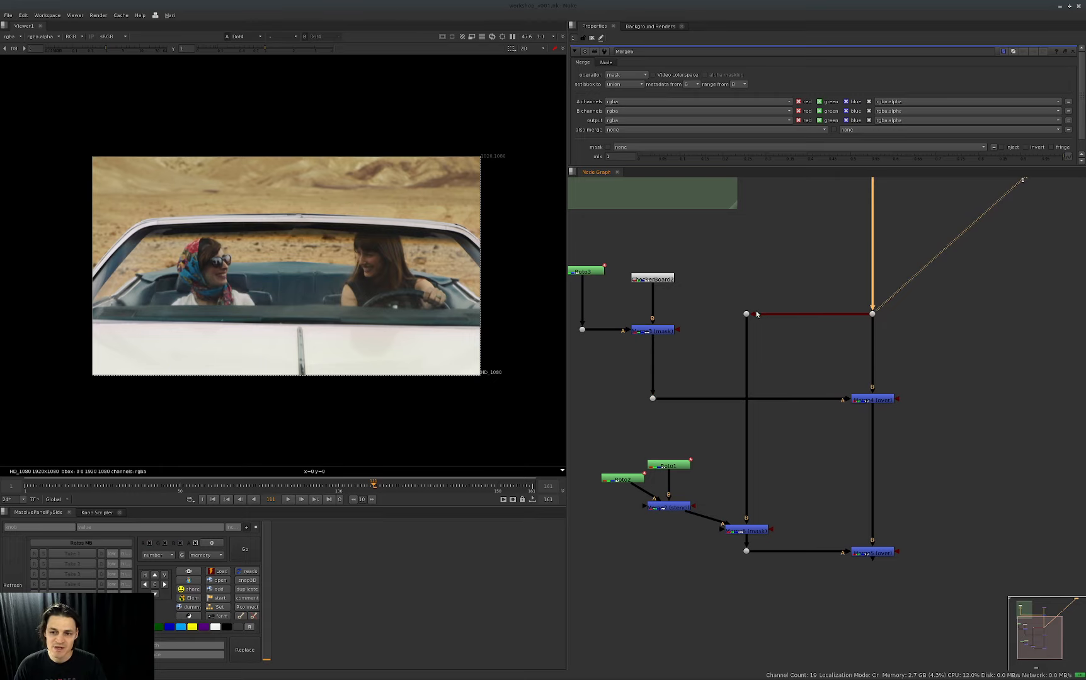
left_click(687, 504)
key("1")
middle_click_drag(772, 491, 780, 481)
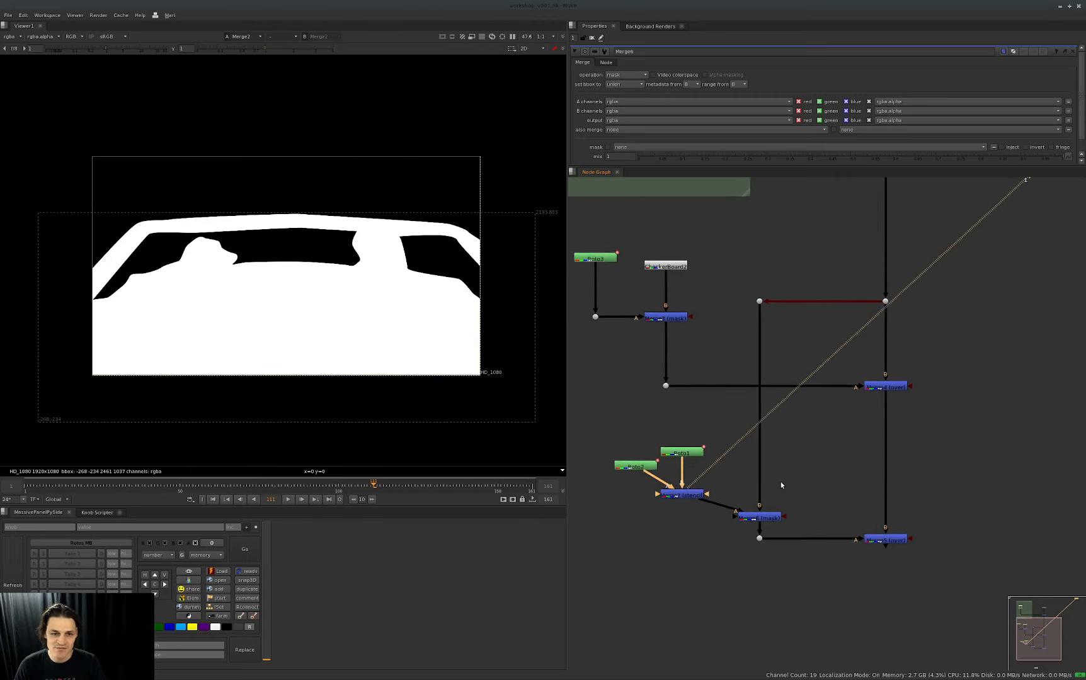
left_click(879, 543)
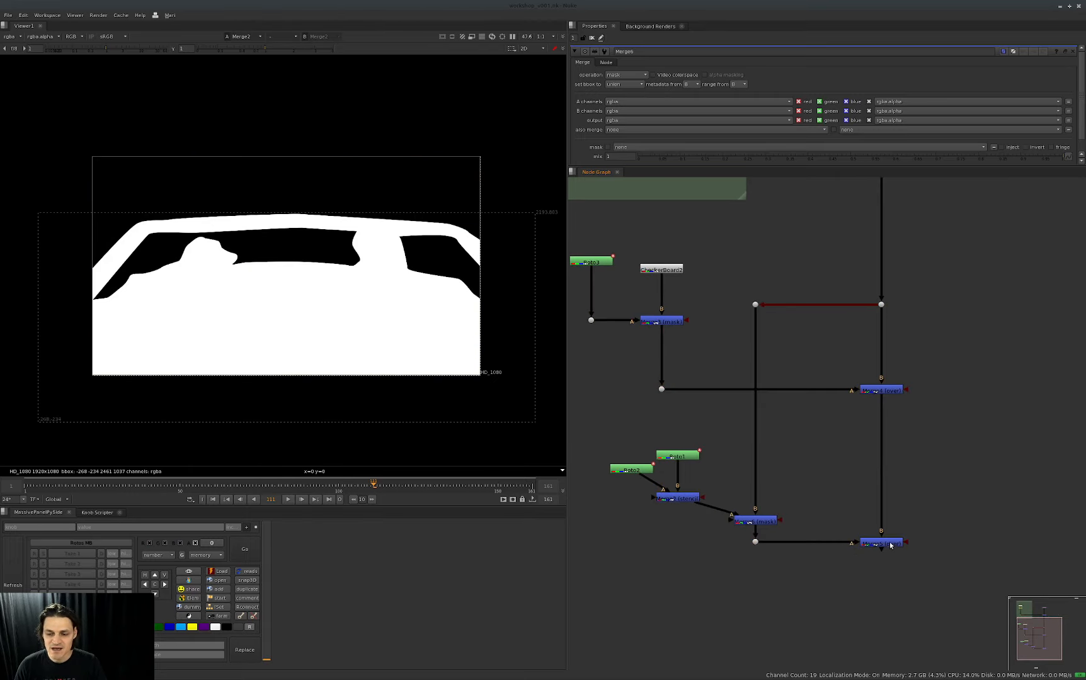
key("1")
Step: Move the lowest merge and its Dot farther down, and view the masked car and the masked checkerboard
left_click_drag(920, 570, 734, 532)
left_click_drag(882, 543, 881, 620)
left_click(755, 618)
key("1")
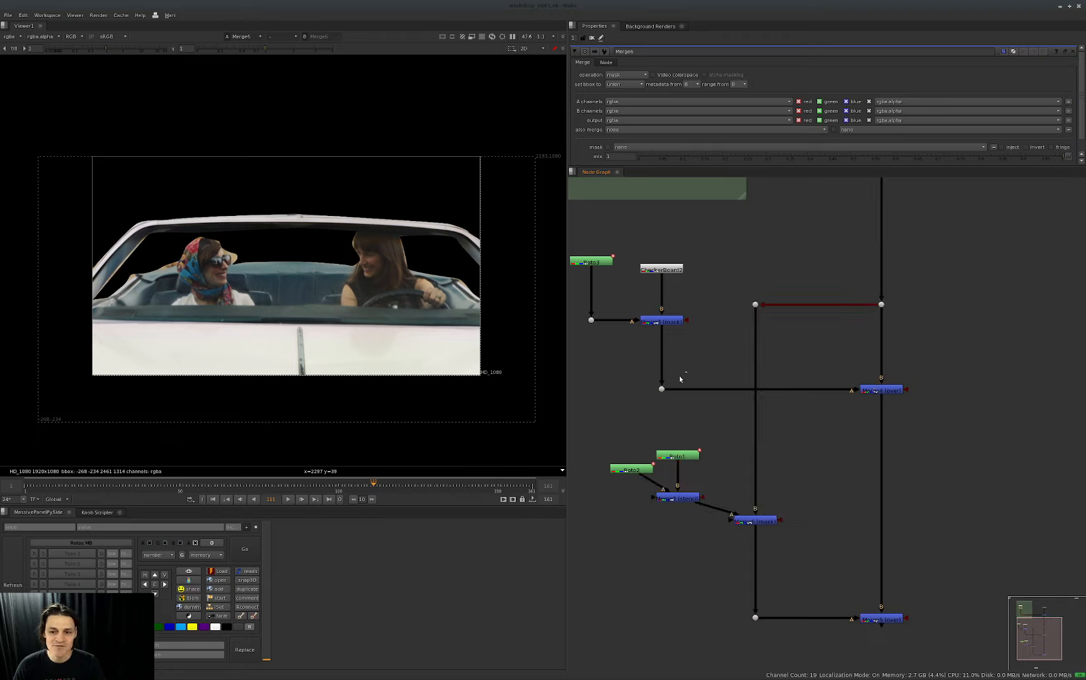
left_click(661, 390)
key("1")
Step: Move the car matte nodes closer to their mask merge and the checkerboard branch farther left
middle_click_drag(712, 440, 775, 420)
left_click_drag(794, 407, 622, 503)
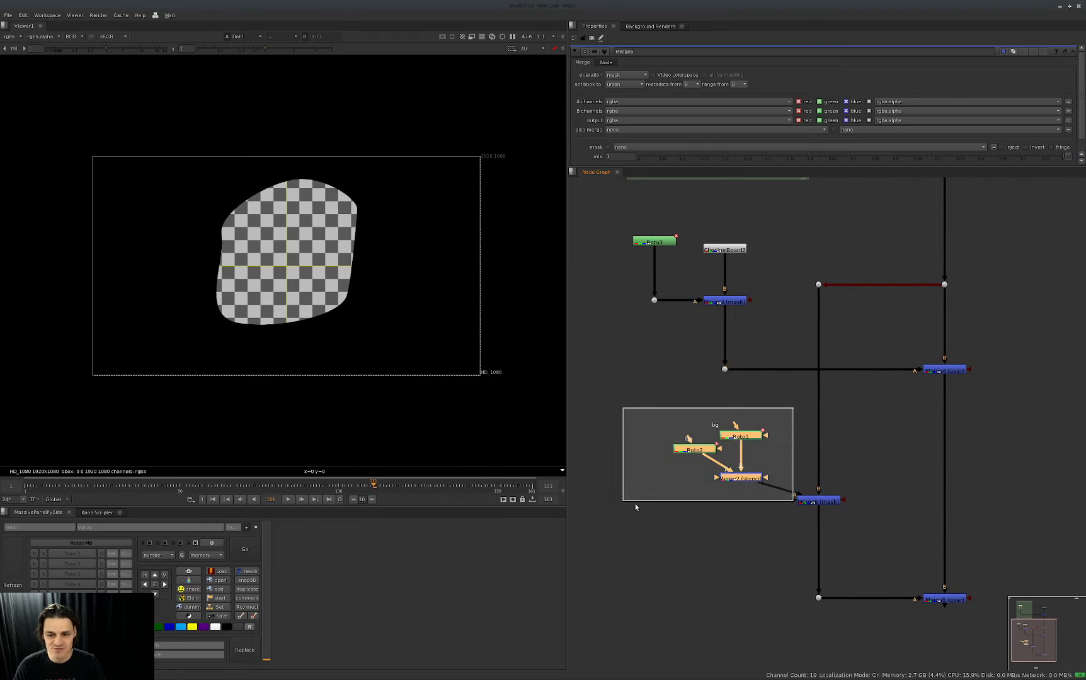
left_click_drag(741, 478, 766, 461)
left_click_drag(764, 222, 605, 378)
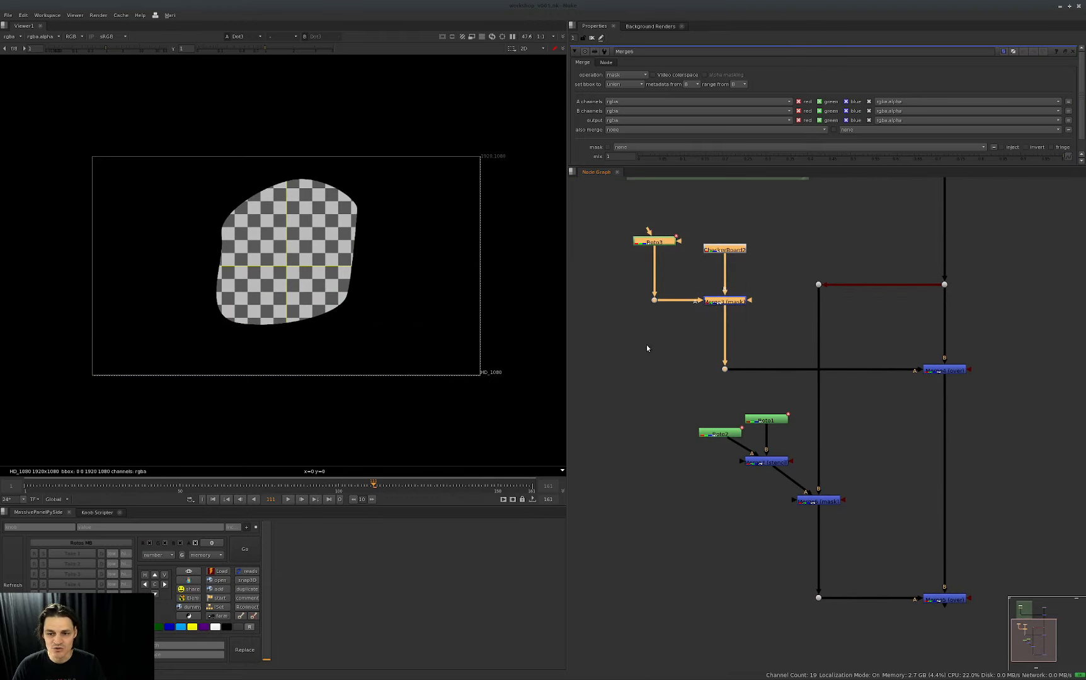
left_click_drag(726, 300, 620, 300)
middle_click_drag(620, 300, 803, 304)
left_click_drag(803, 305, 727, 300)
Step: Add a Merge below the car matte's stencil merge, connect its A input to the checkerboard Dot and set its operation to mask
middle_click_drag(945, 472, 824, 410)
scroll(826, 411, "up", 1)
left_click(826, 408)
key("1")
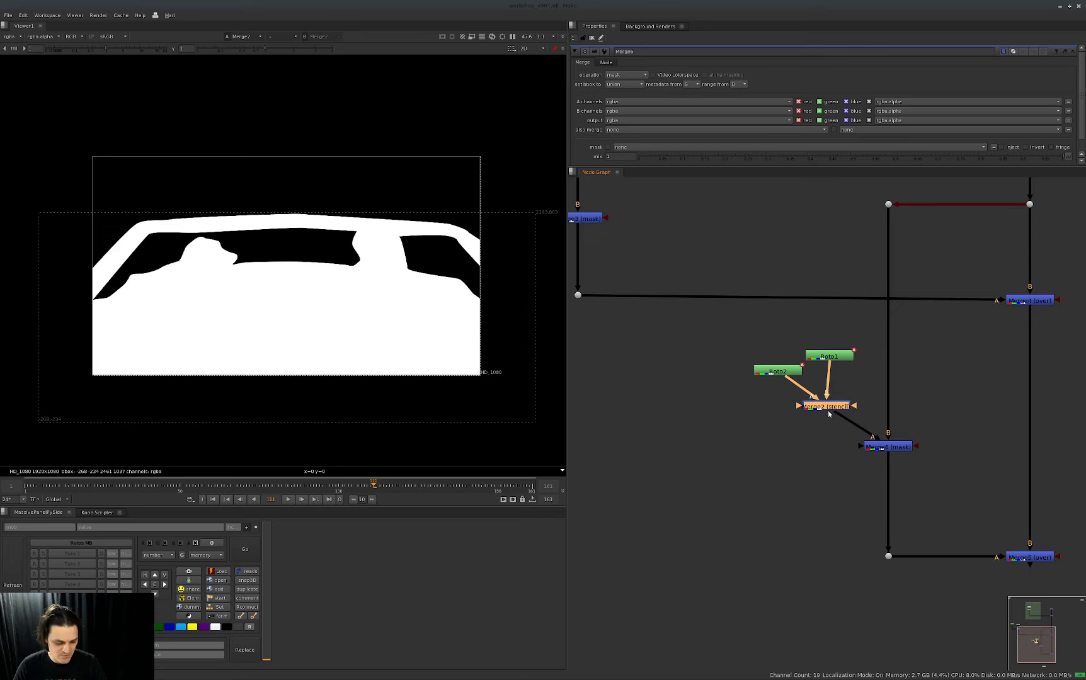
key("m")
left_click_drag(813, 411, 579, 297)
left_click(835, 421)
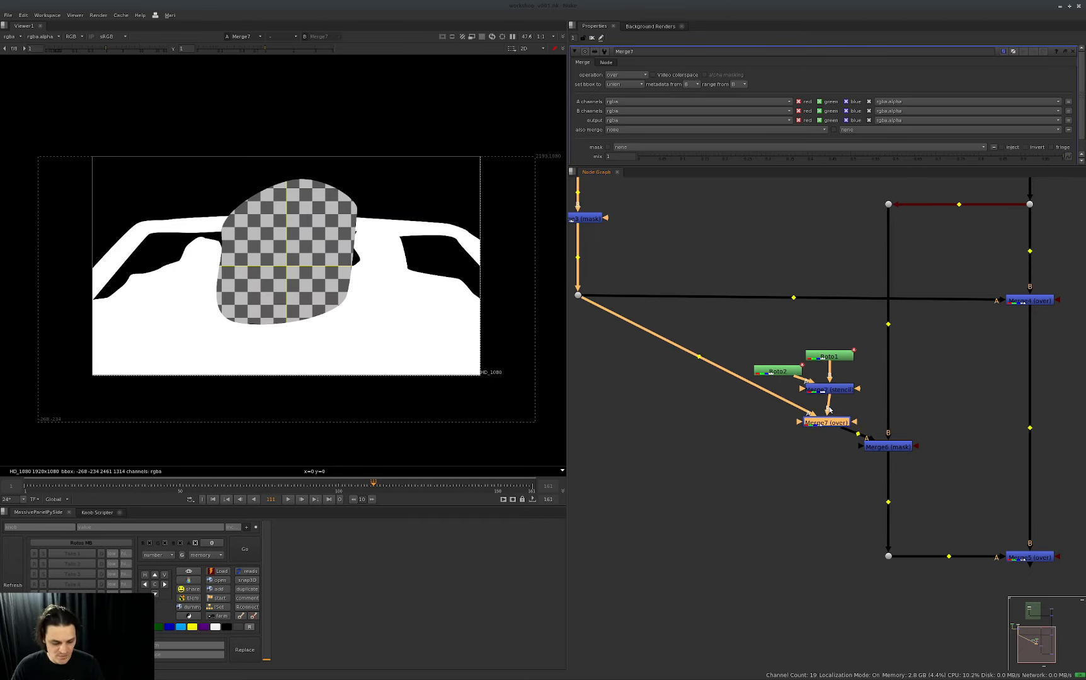
key("ctrl+m")
Step: View the masked car element and the final composite, and examine the overall node tree
left_click(887, 446)
key("1")
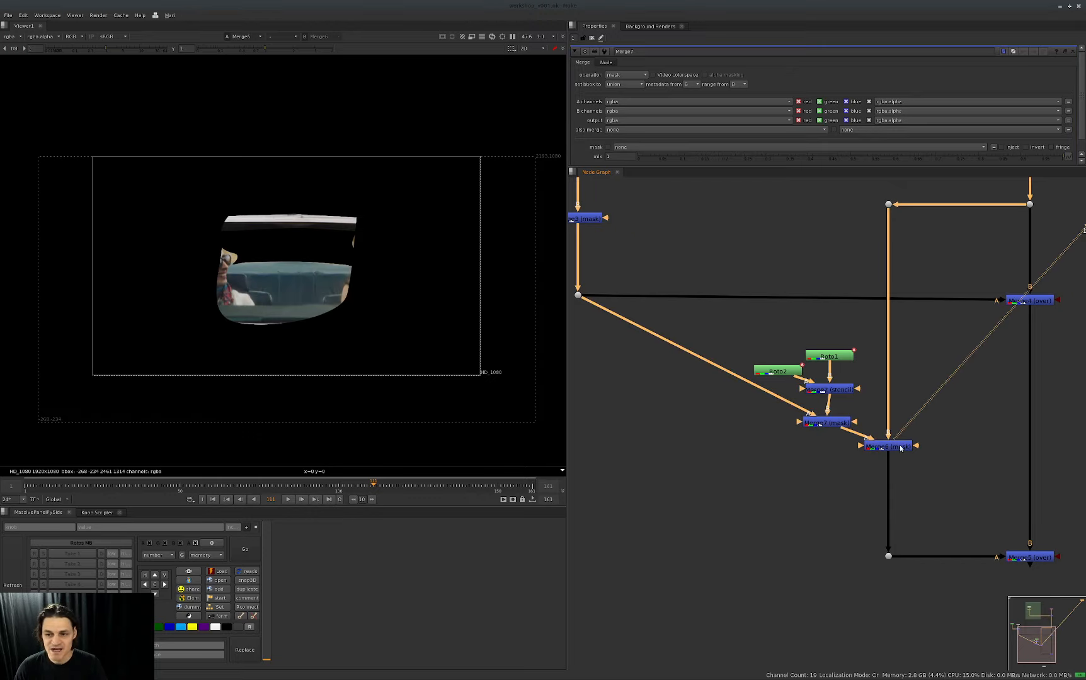
scroll(816, 453, "down", 2)
middle_click_drag(816, 454, 758, 465)
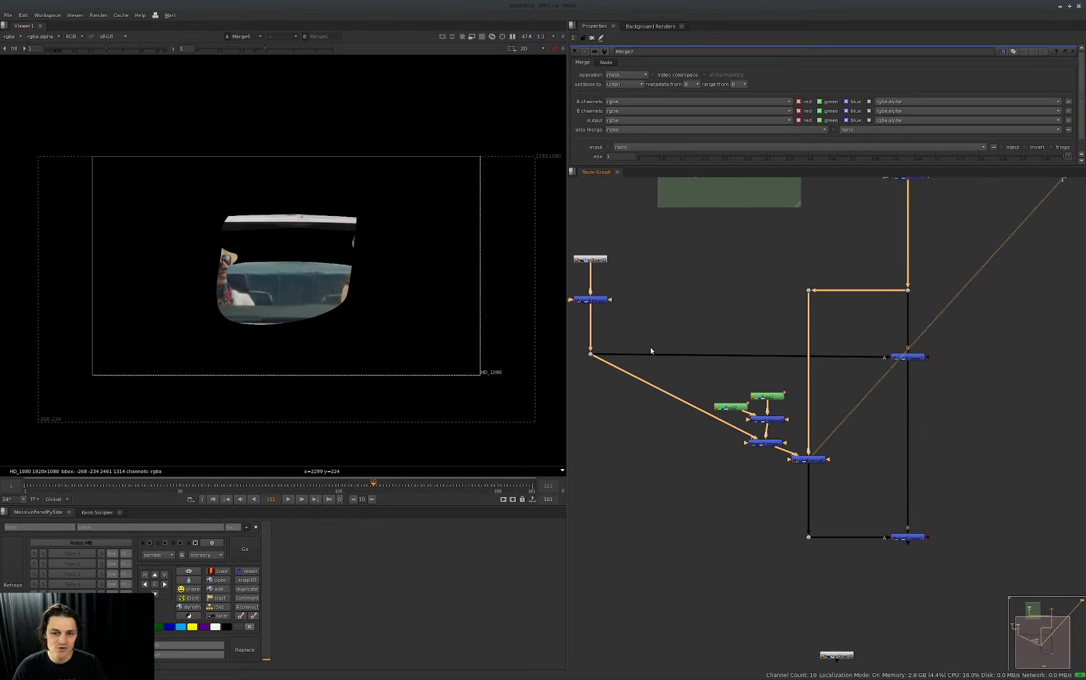
left_click(908, 538)
key("1")
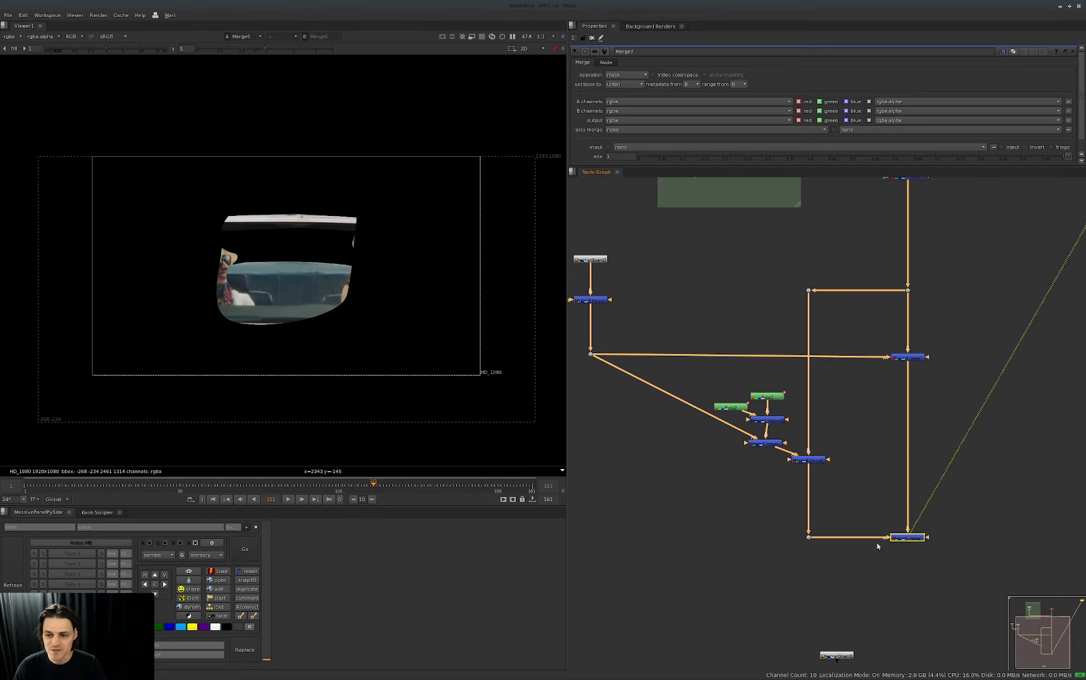
left_click(853, 476)
scroll(853, 472, "down", 3)
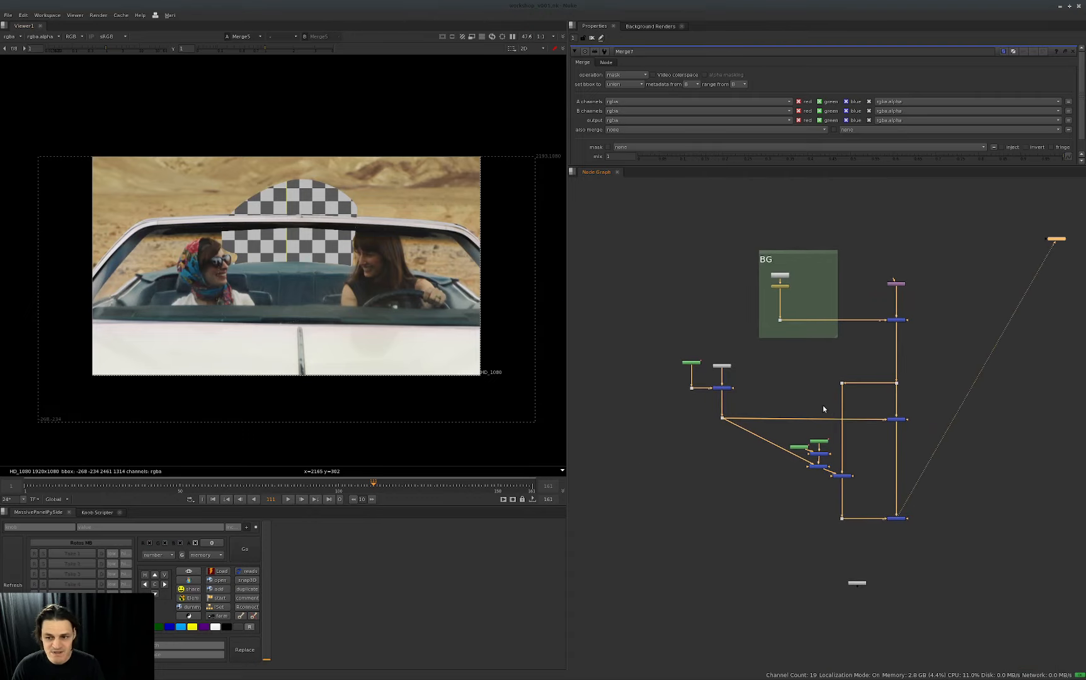
middle_click_drag(822, 405, 808, 411)
scroll(809, 414, "up", 3)
scroll(774, 383, "down", 3)
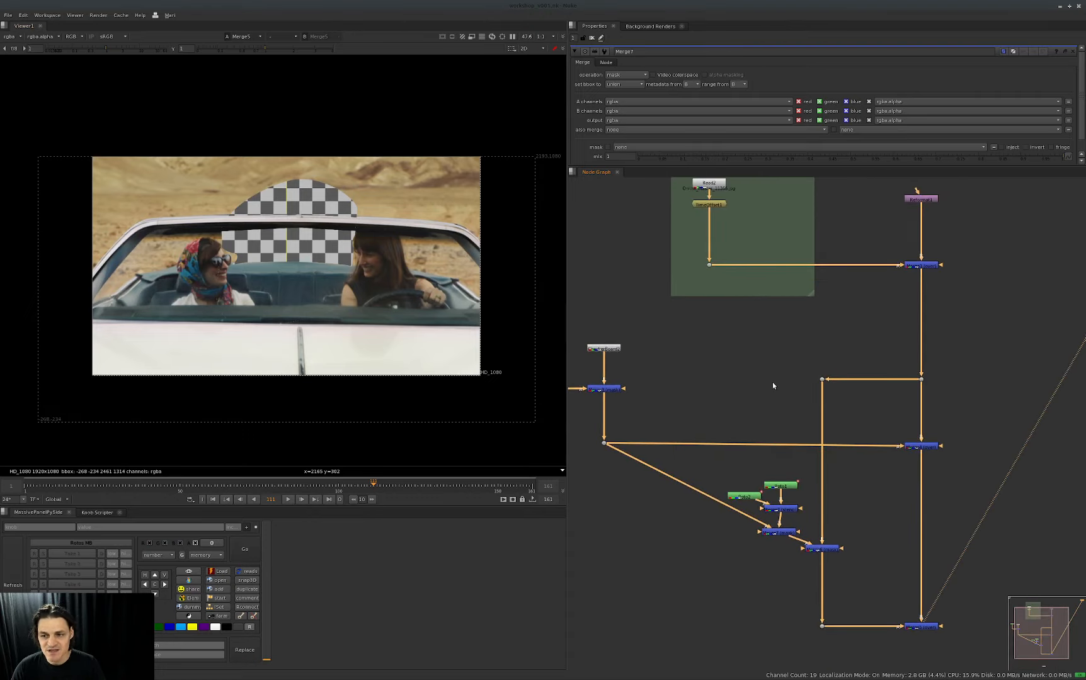
scroll(754, 340, "down", 3)
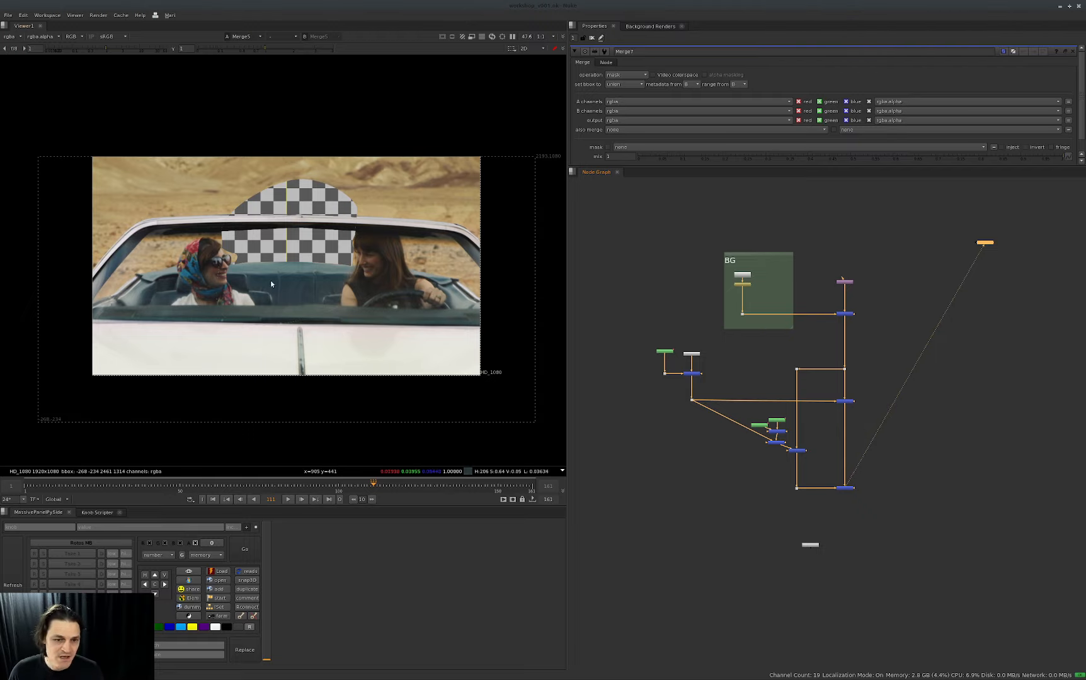
Step: Insert an ErodeMini node between the checkerboard Dot and the car matte's new mask merge
scroll(271, 284, "up", 6)
scroll(778, 429, "up", 2)
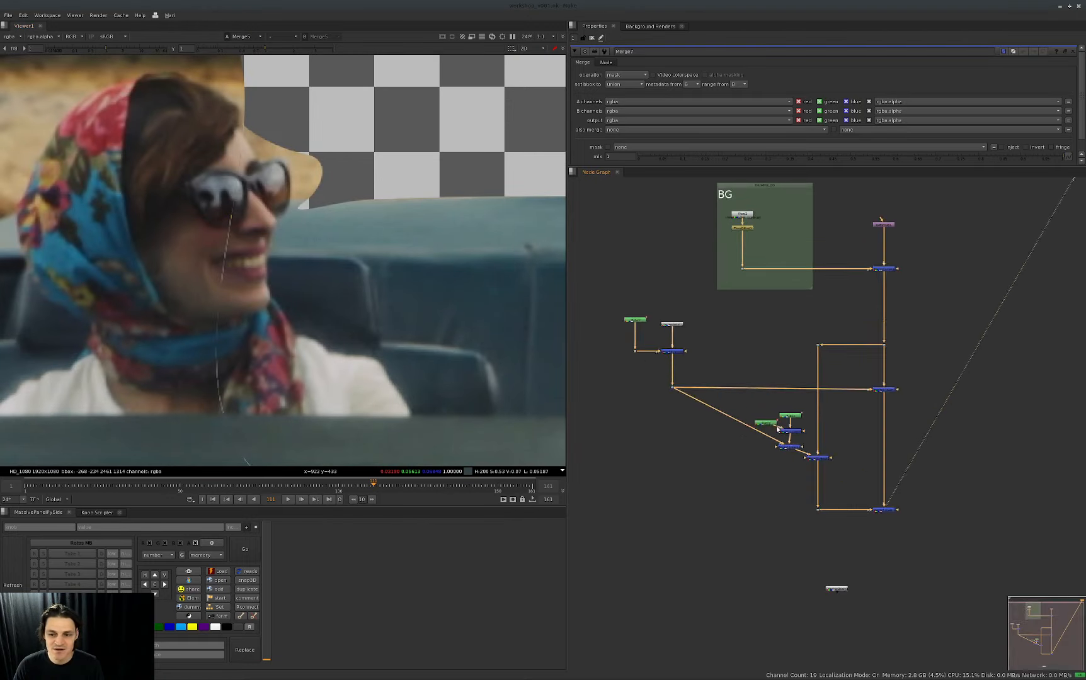
scroll(740, 431, "up", 2)
left_click(726, 429)
key("e")
mouse_move(727, 436)
left_mouse_down()
mouse_move(738, 417)
mouse_move(722, 423)
left_mouse_up()
double_click(722, 423)
left_click(455, 417)
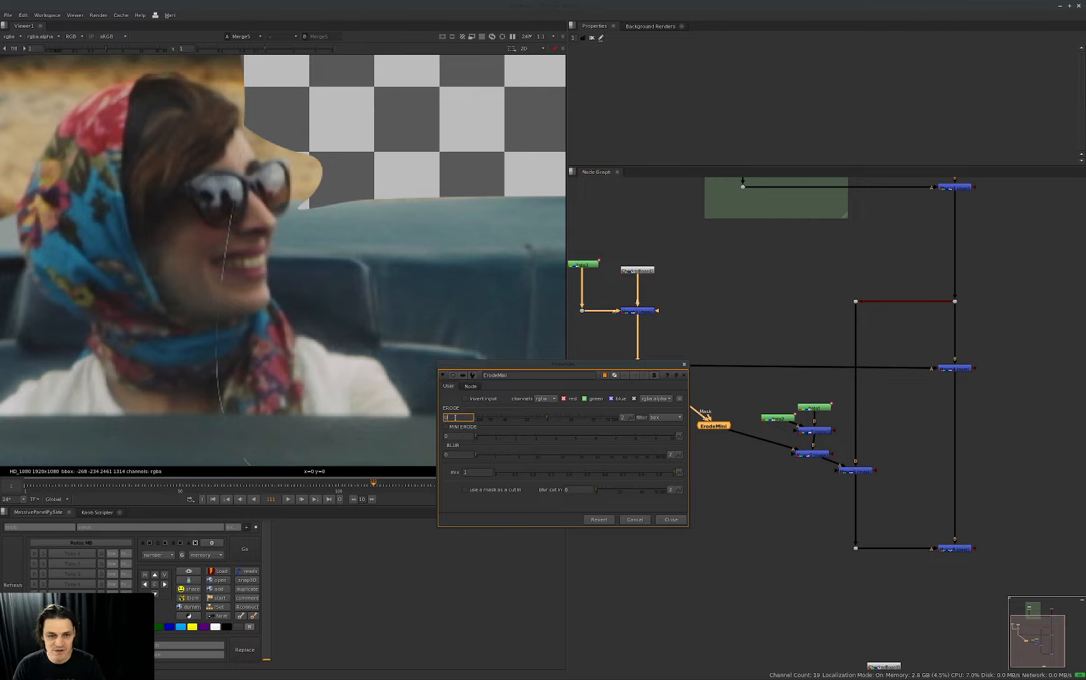
left_click(684, 364)
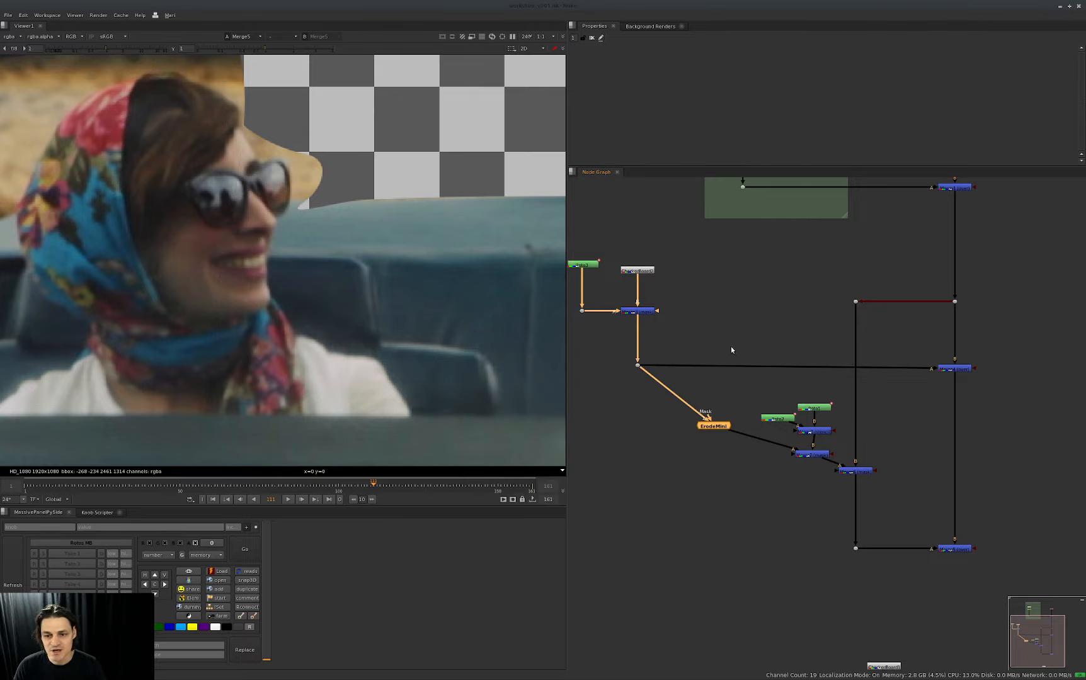
Step: Move the BG backdrop with its nodes, the Reformat and the top merge farther up to free space on the pipeline
scroll(731, 346, "down", 3)
left_click_drag(842, 216, 656, 333)
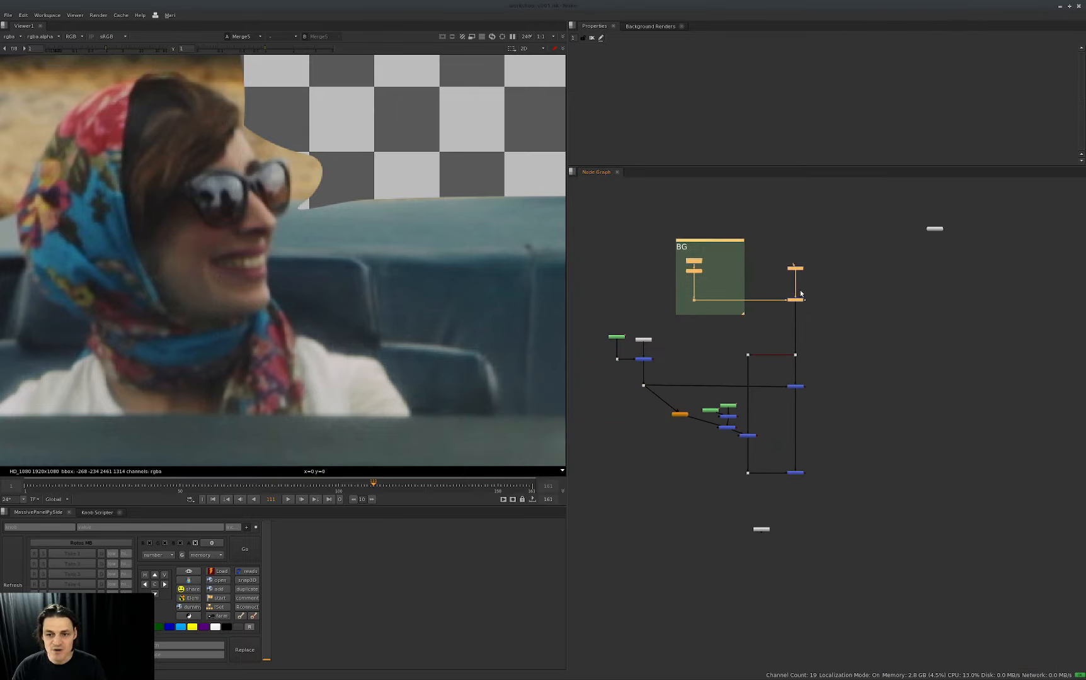
left_click_drag(798, 301, 799, 194)
middle_click_drag(798, 194, 793, 301)
scroll(420, 240, "down", 7)
Step: Toggle the BG merge off and on to compare its effect on the composite
left_click(794, 302)
key("d")
key("d")
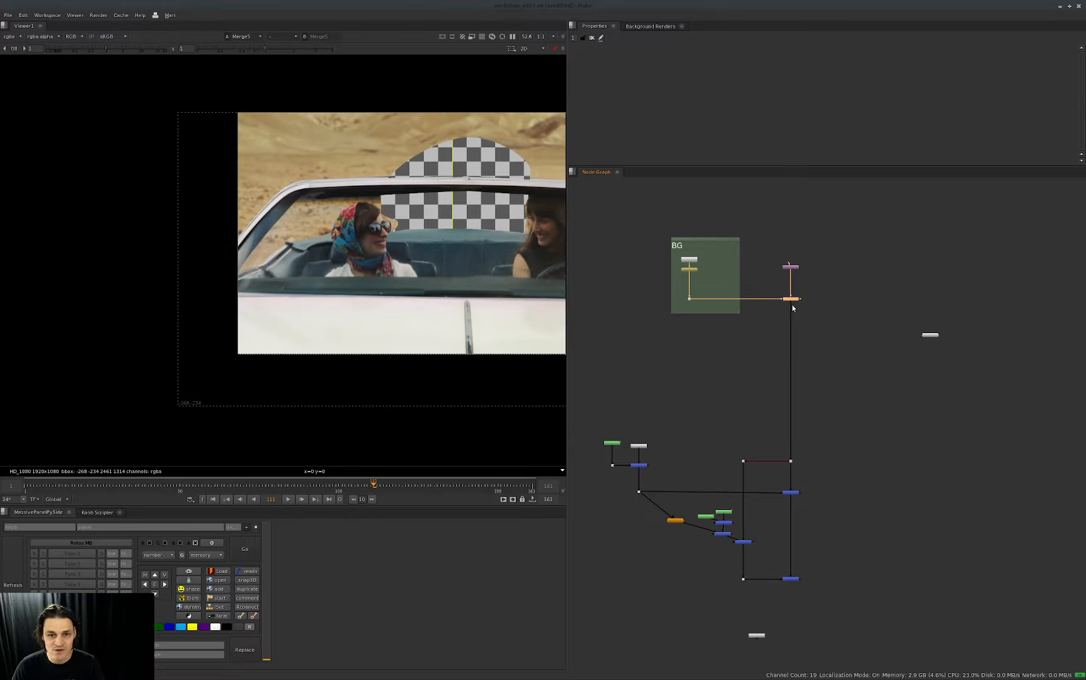
middle_click_drag(756, 354, 732, 359)
key("d")
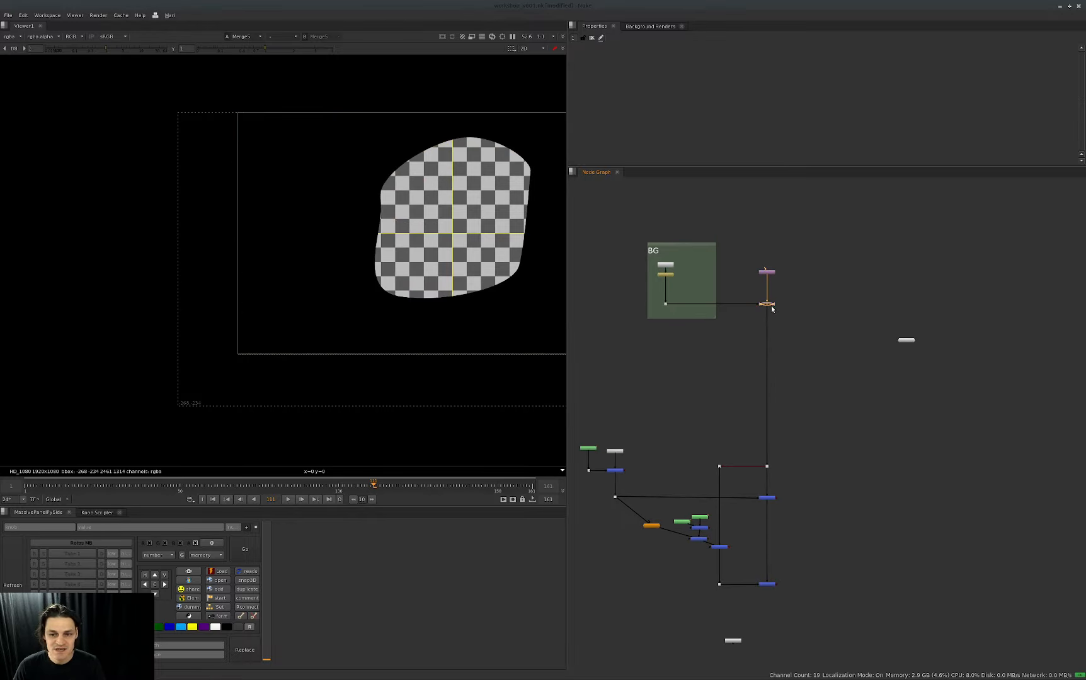
key("d")
key("d")
key("d")
key("d")
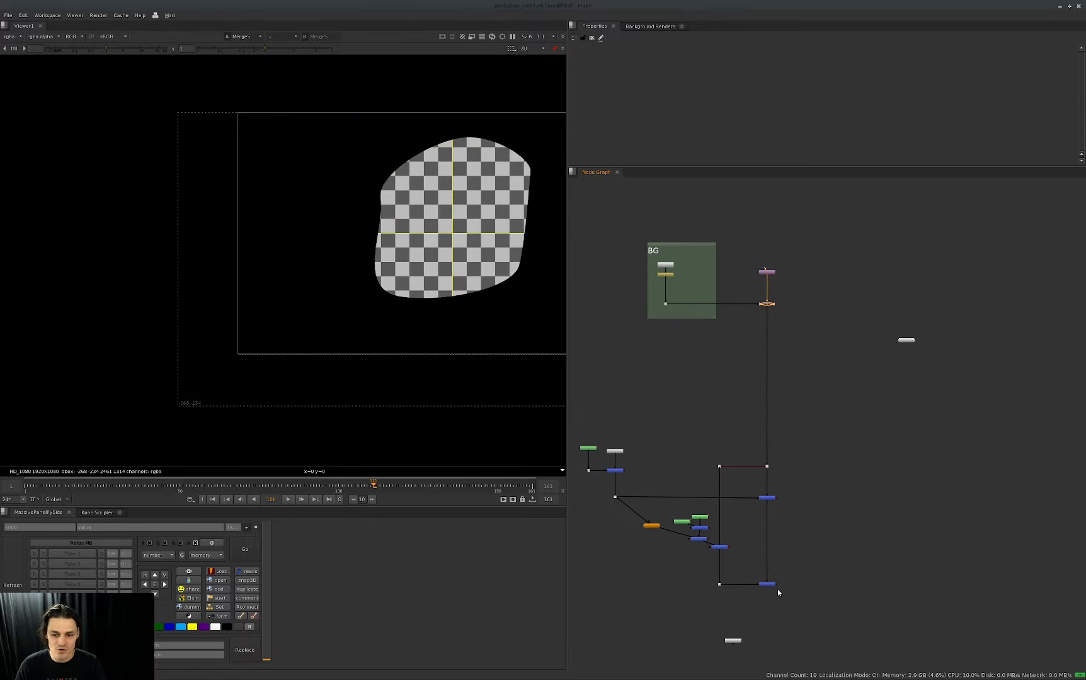
key("d")
Step: Centre the composite in the viewer and sample the pixel colours in a small area of the white car bonnet
middle_click_drag(734, 549, 773, 462)
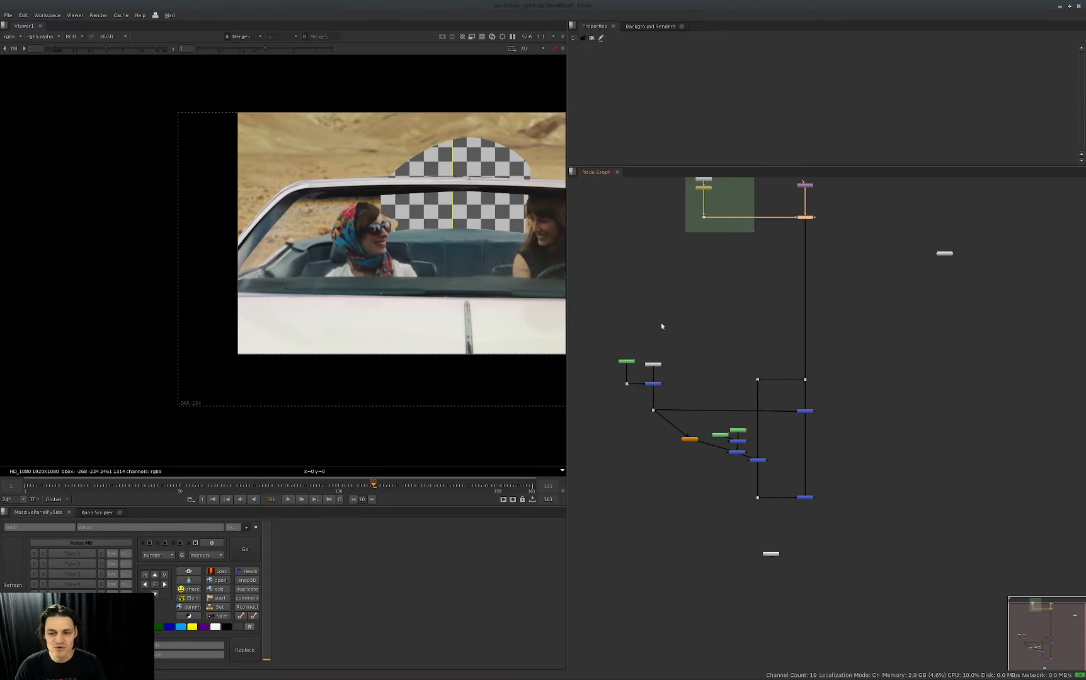
middle_click_drag(766, 303, 783, 340)
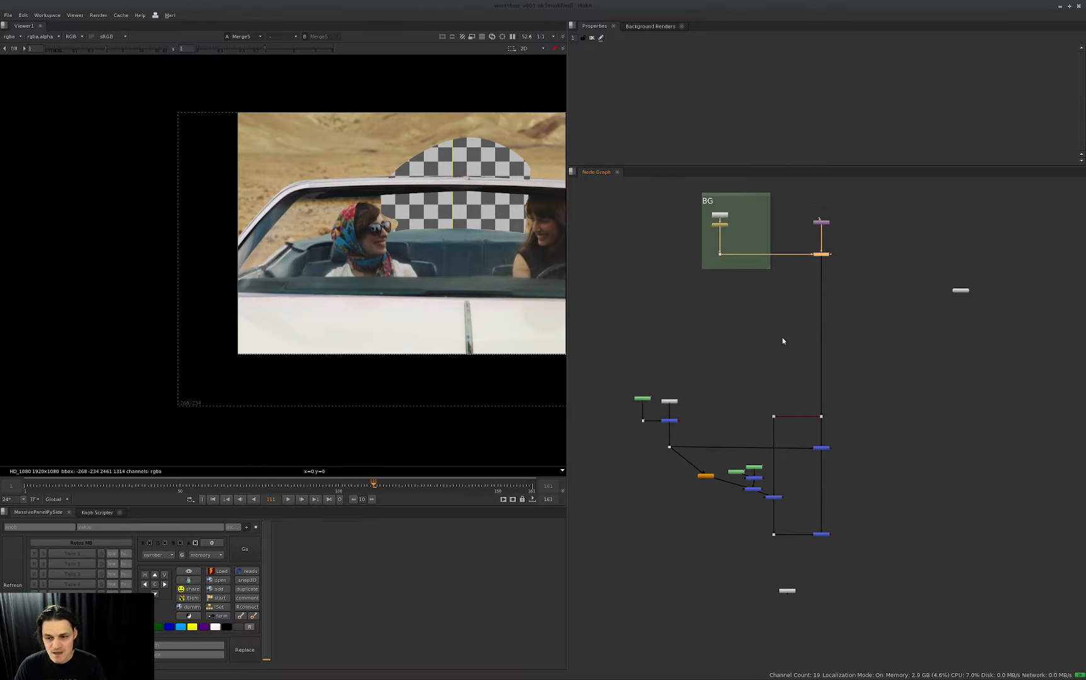
middle_click_drag(783, 417, 736, 370)
middle_click_drag(491, 262, 355, 273)
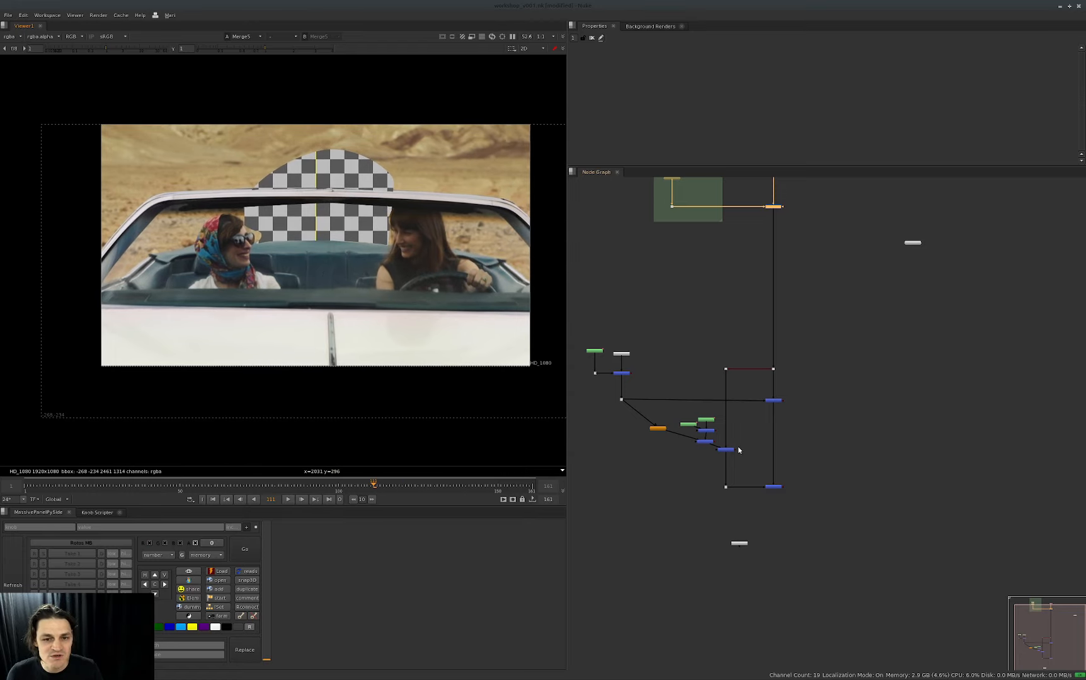
middle_click_drag(753, 426, 747, 474)
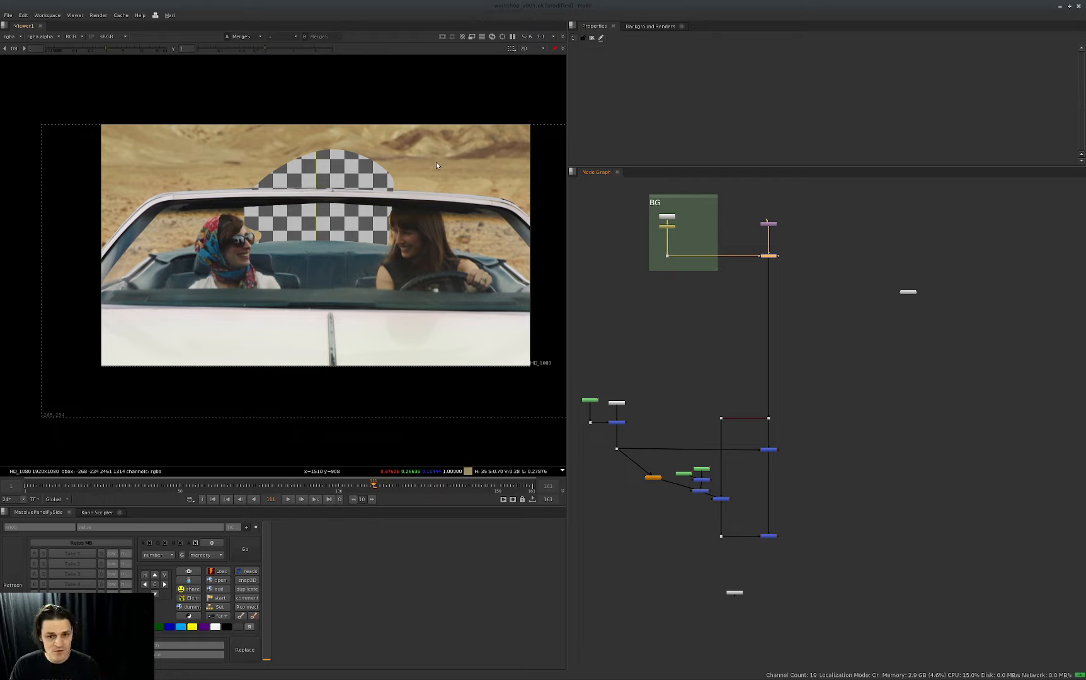
left_click_drag(811, 245, 727, 301)
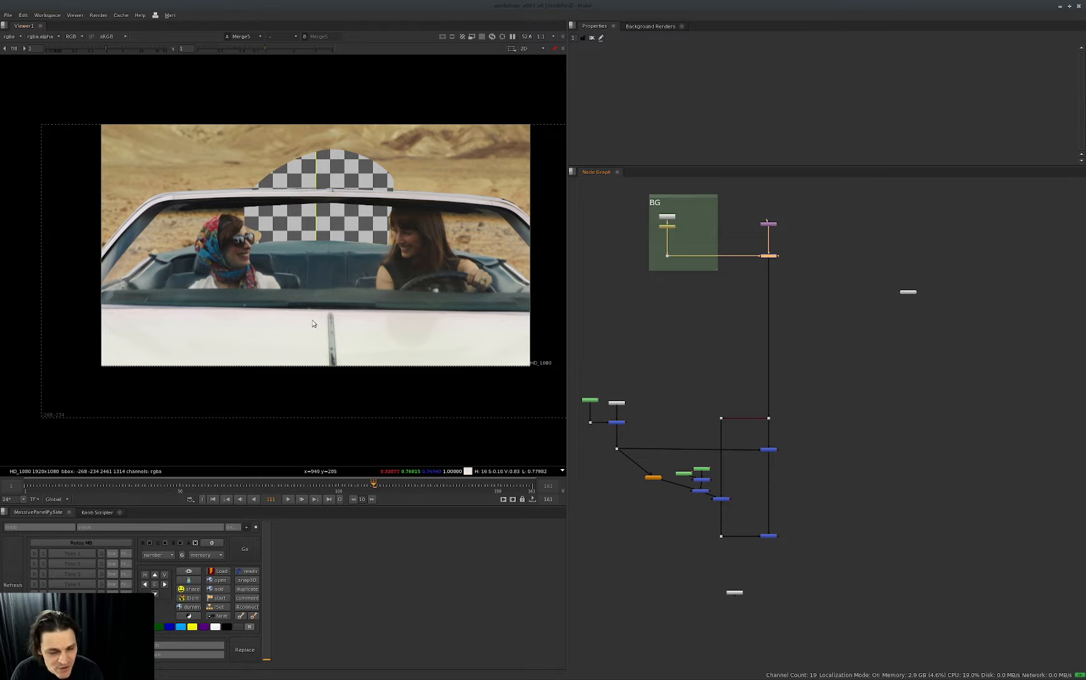
left_click_drag(432, 153, 406, 341, "ctrl+shift")
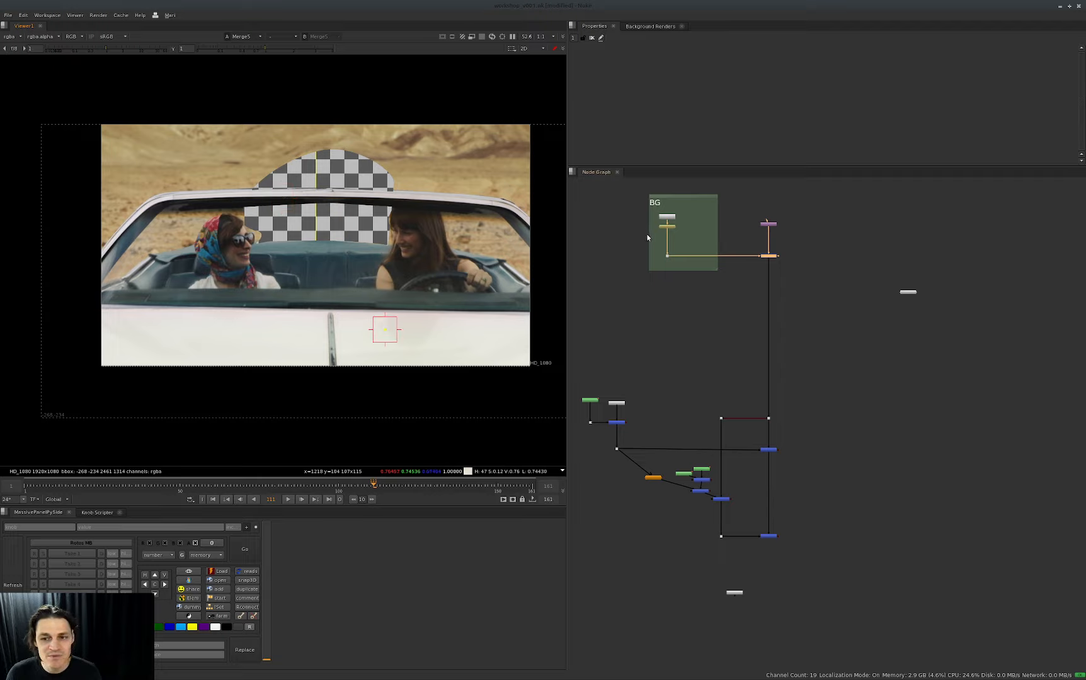
Step: Move the footage's Read and TimeOffset nodes up out of the BG backdrop
middle_click_drag(678, 234, 685, 318)
scroll(686, 318, "up", 5)
left_click_drag(736, 250, 574, 336)
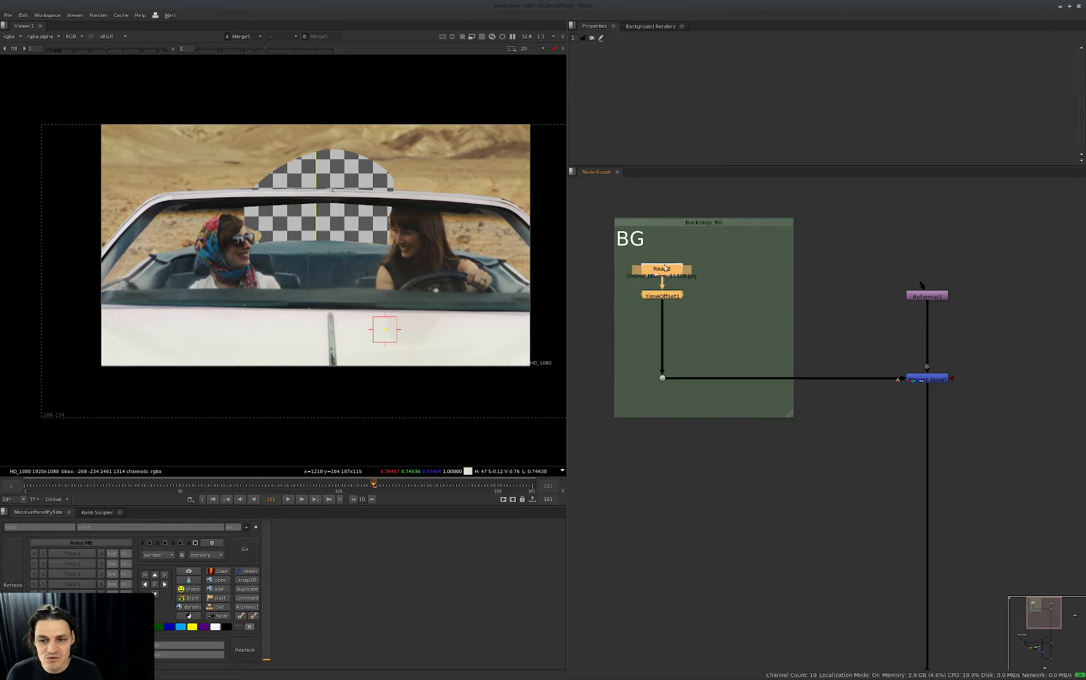
middle_click_drag(664, 297, 646, 469)
left_click_drag(646, 468, 646, 252)
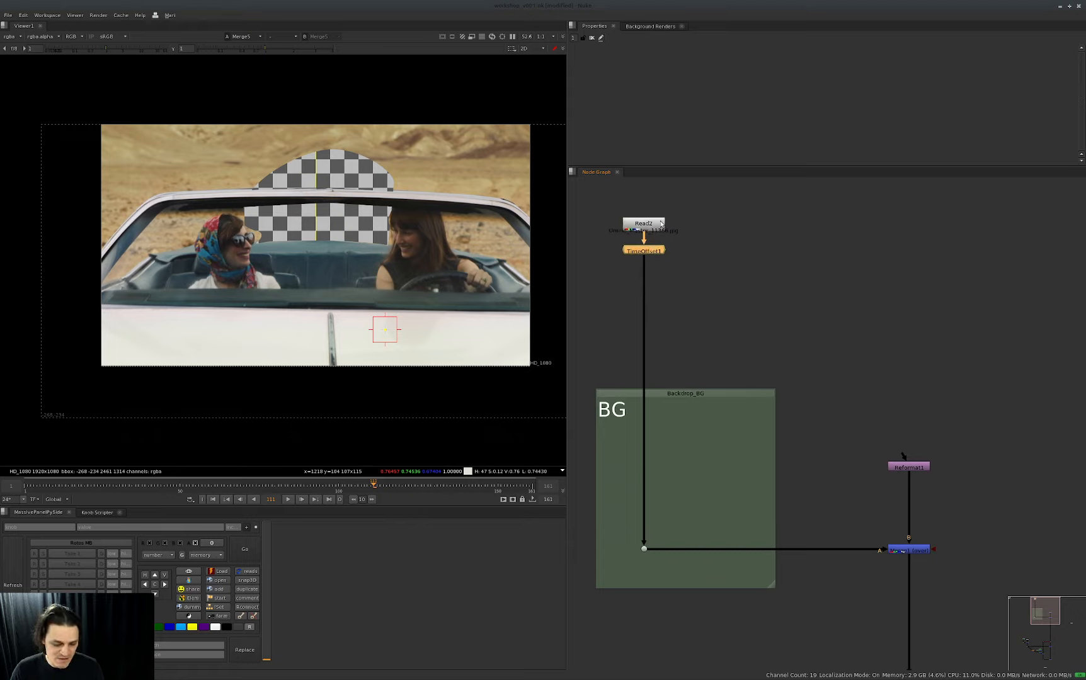
Step: Create a stamp titled "plate" from the TimeOffset node and place its wired stamp inside the BG backdrop
key("F8")
type("p")
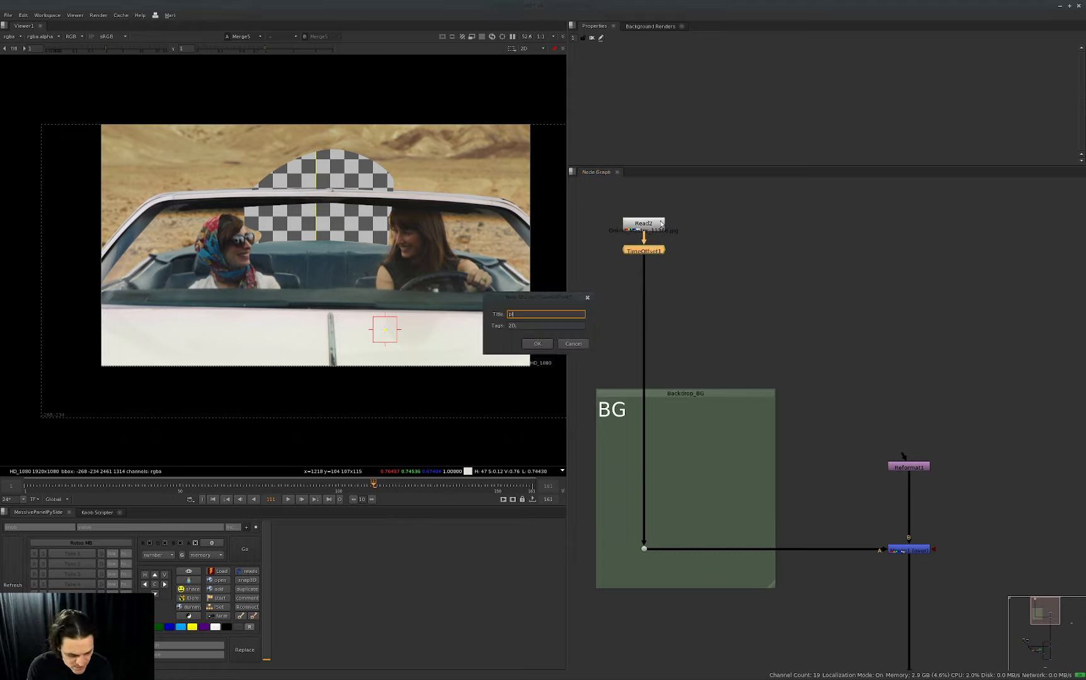
type("late")
key("Return")
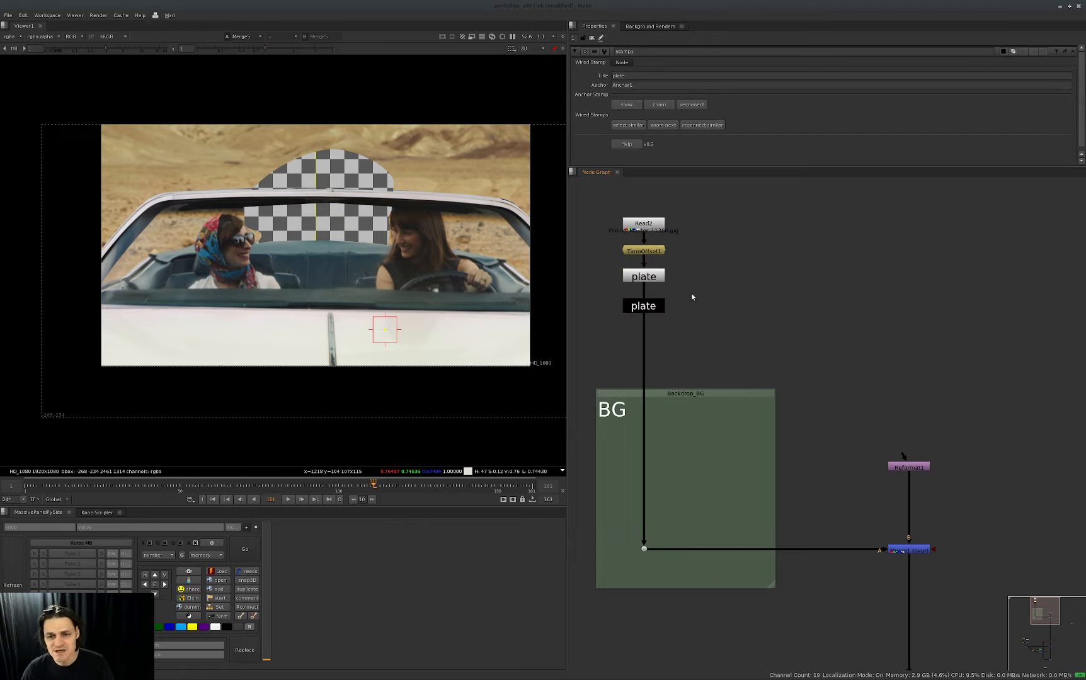
left_click_drag(659, 320, 685, 324)
left_click_drag(681, 325, 641, 426)
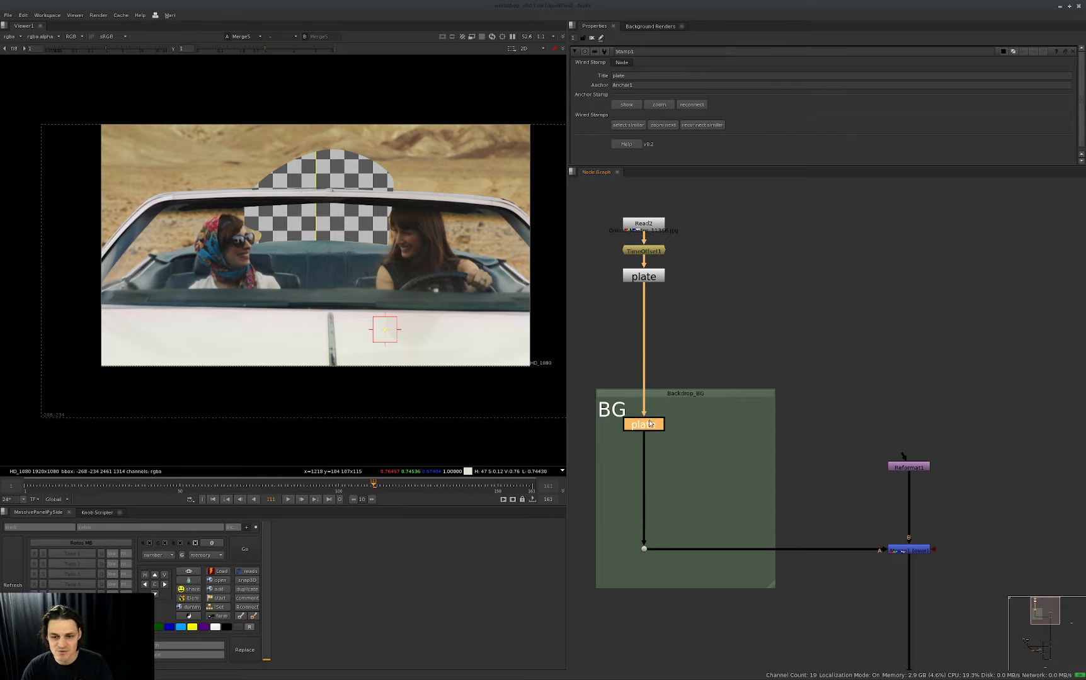
Step: Move the Read, TimeOffset and plate anchor nodes far above the rest of the node tree
middle_click_drag(712, 382, 542, 435, "alt")
left_click_drag(732, 373, 690, 261)
middle_click_drag(690, 419, 755, 359, "alt")
middle_click_drag(755, 360, 701, 228)
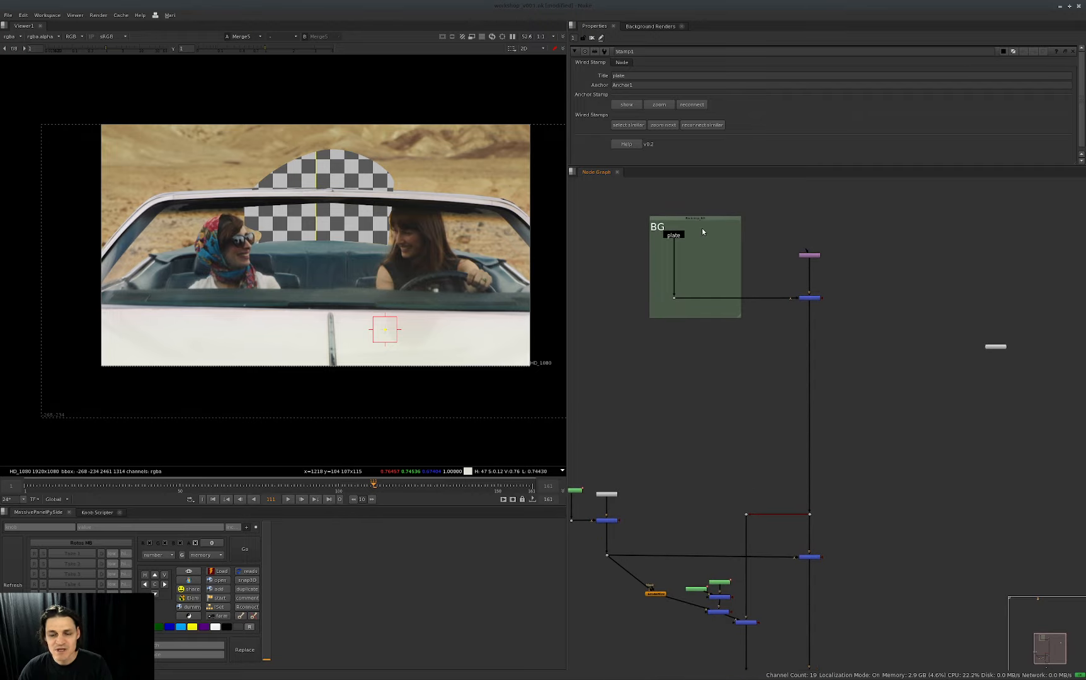
Step: Duplicate the plate stamp and connect the copy as the plate input of the car branch's mask merge
left_click(674, 235)
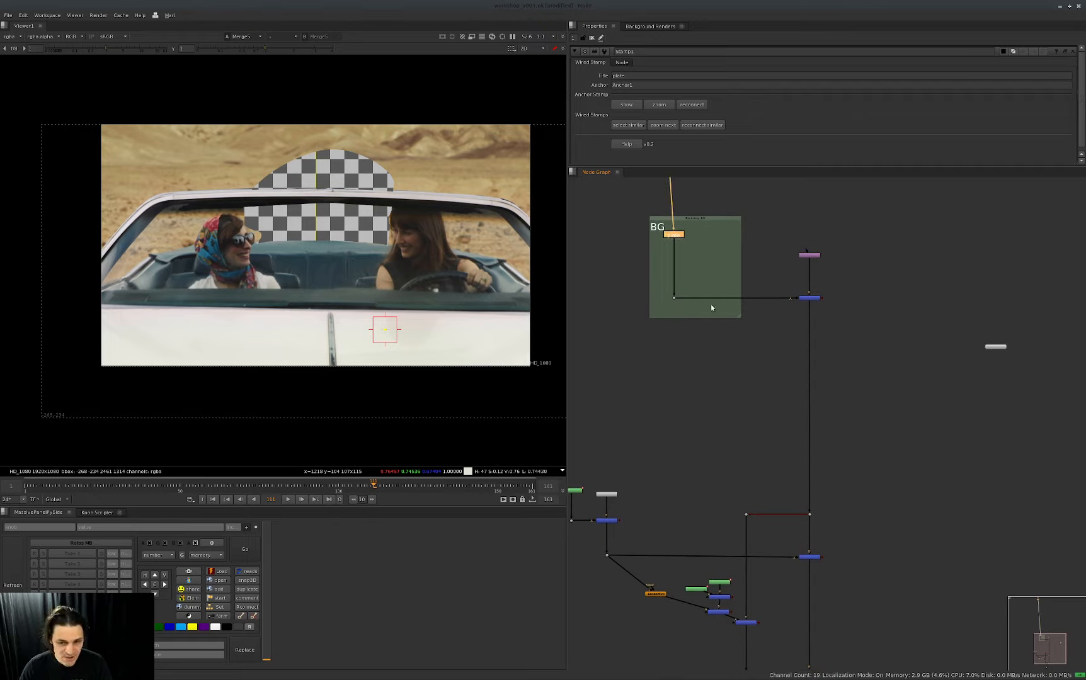
middle_click_drag(720, 546, 667, 369)
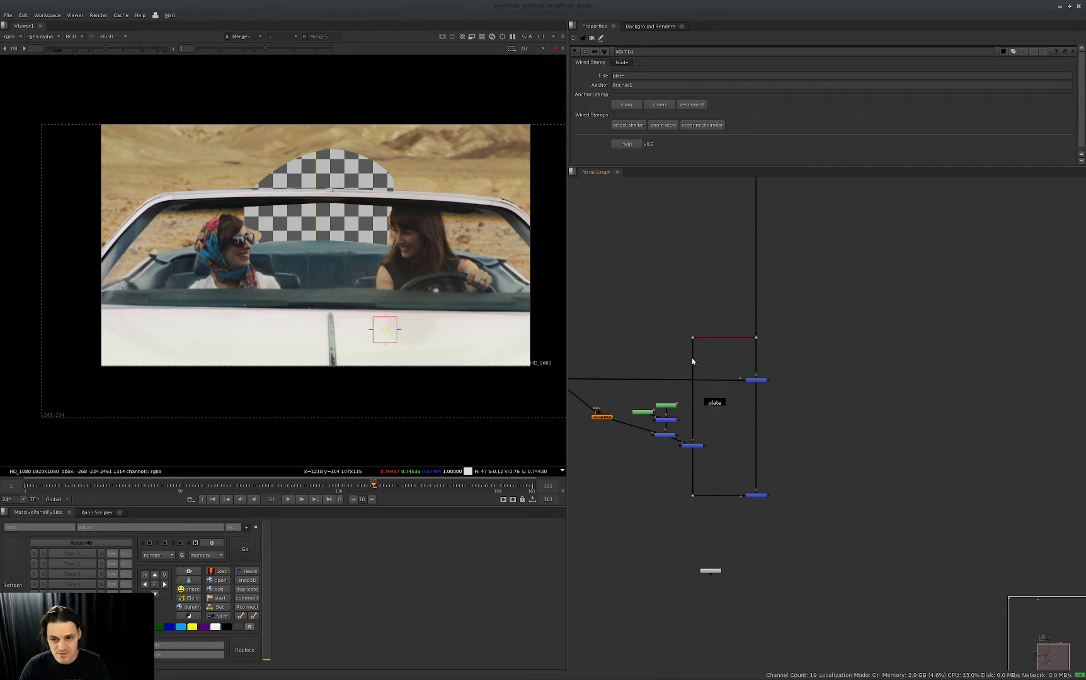
left_click_drag(692, 358, 690, 419)
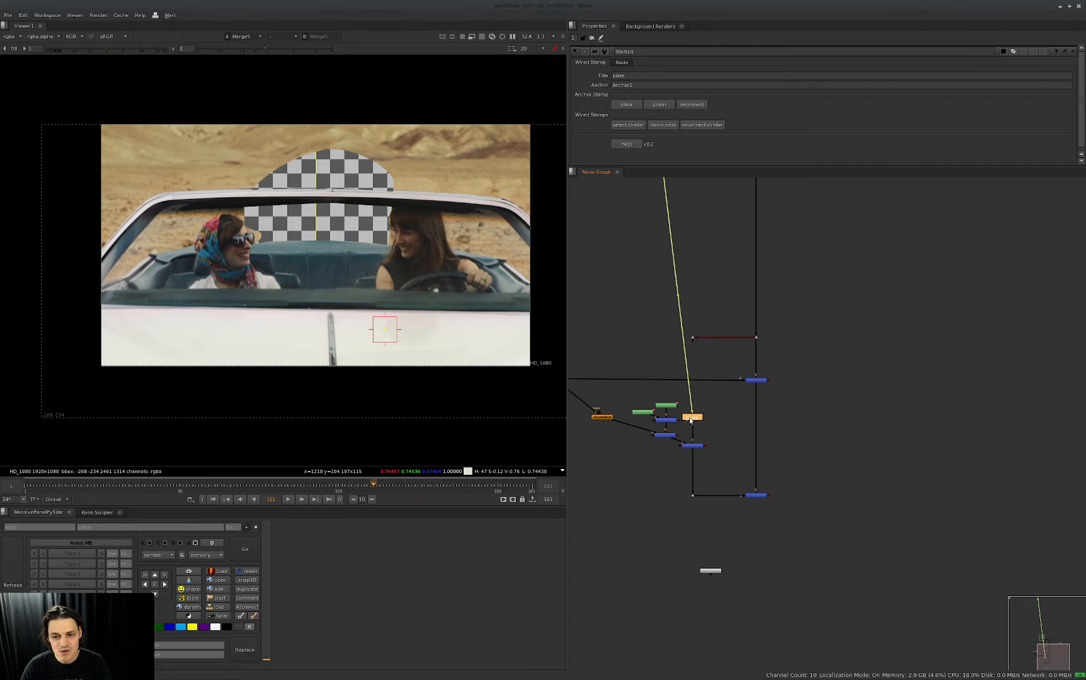
Step: Move the car branch and its merge farther down the pipeline, away from the checkerboard merge
scroll(725, 342, "down", 2)
left_click_drag(795, 380, 594, 568)
left_click_drag(702, 399, 710, 519)
left_click(803, 365)
scroll(717, 324, "down", 4)
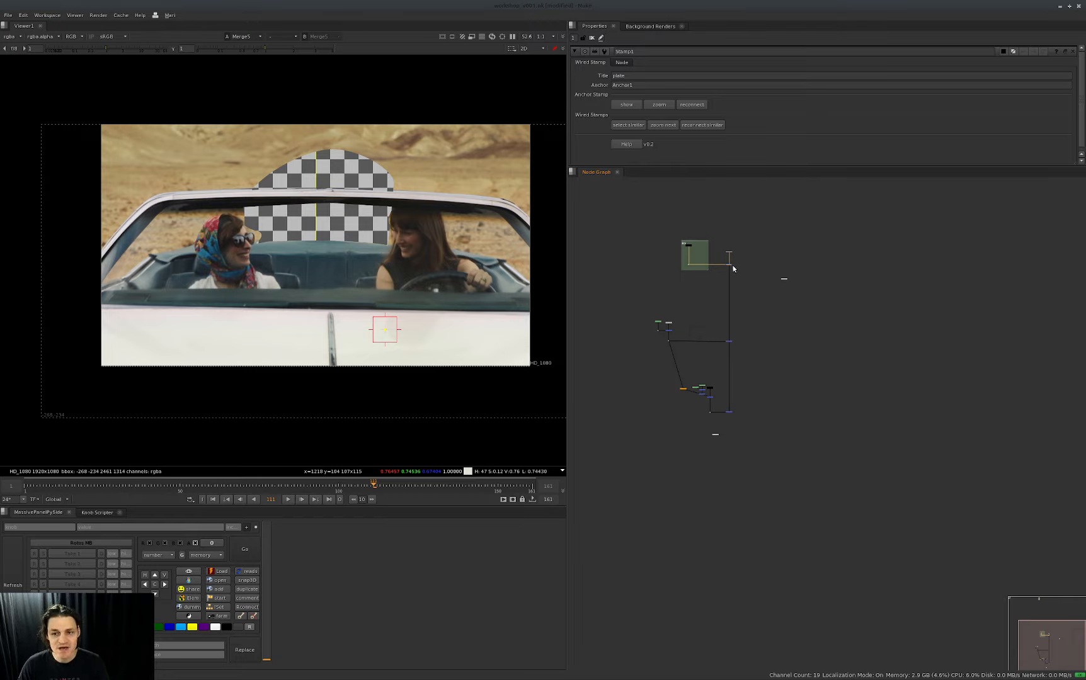
Step: Toggle the checkerboard merge and the car merge off and on to compare what each contributes
left_click_drag(731, 276, 729, 275)
left_click(729, 342)
key("d")
key("d")
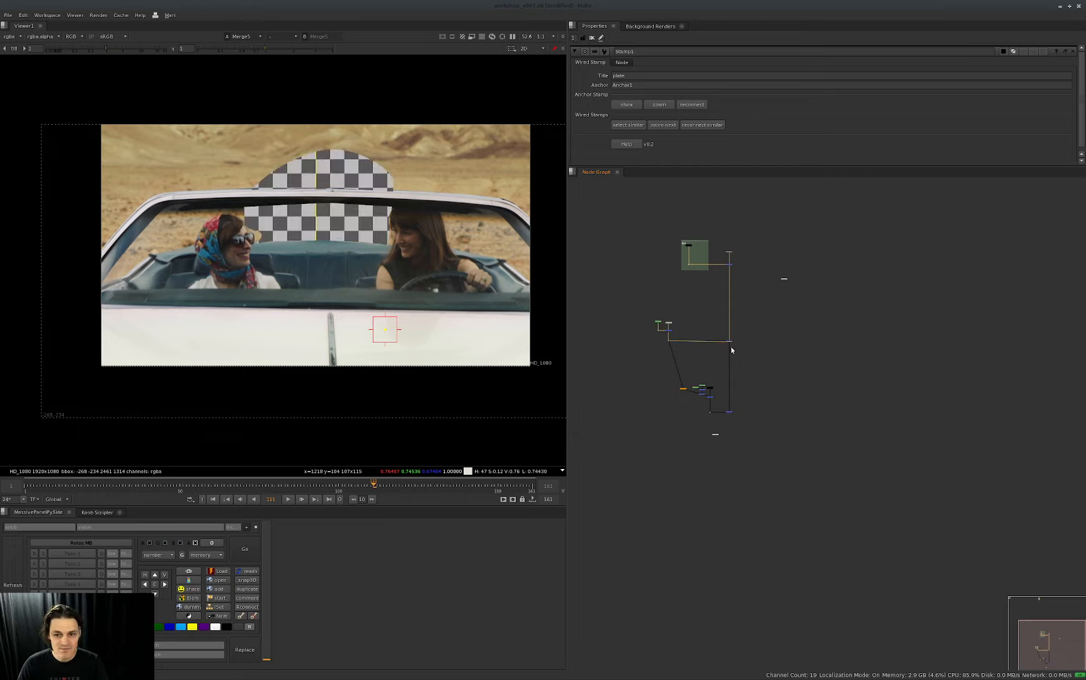
left_click_drag(751, 402, 724, 419)
key("d")
key("d")
key("d")
key("d")
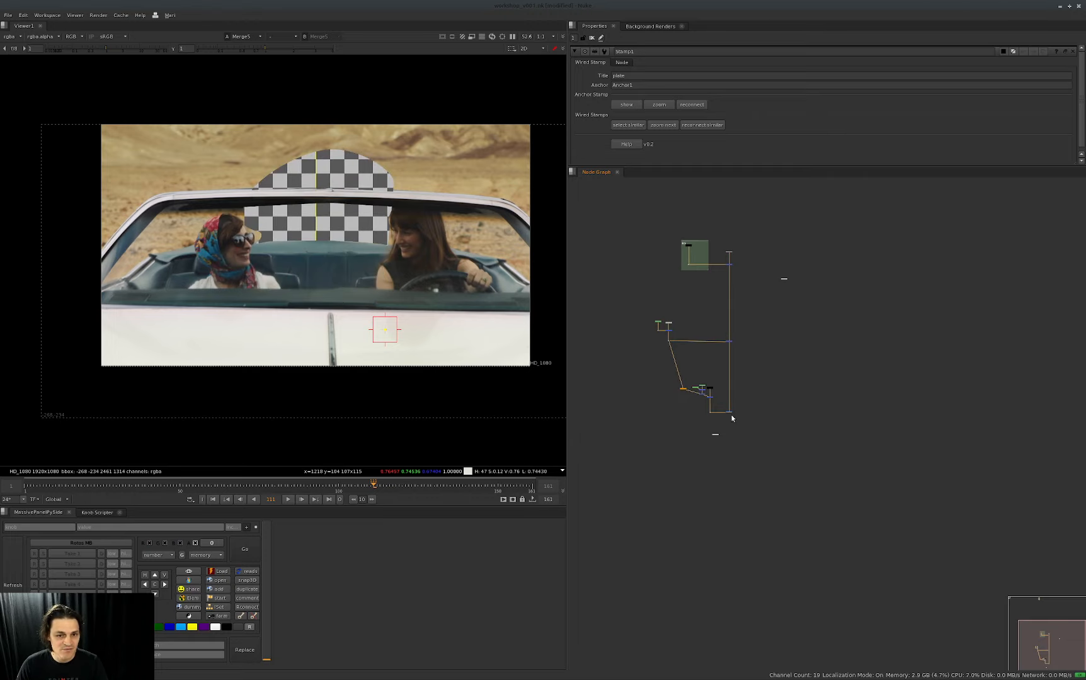
Step: Align the erode node beneath the checkerboard branch's dot, and move the roto, checkerboard and their merge higher up
scroll(685, 341, "up", 5)
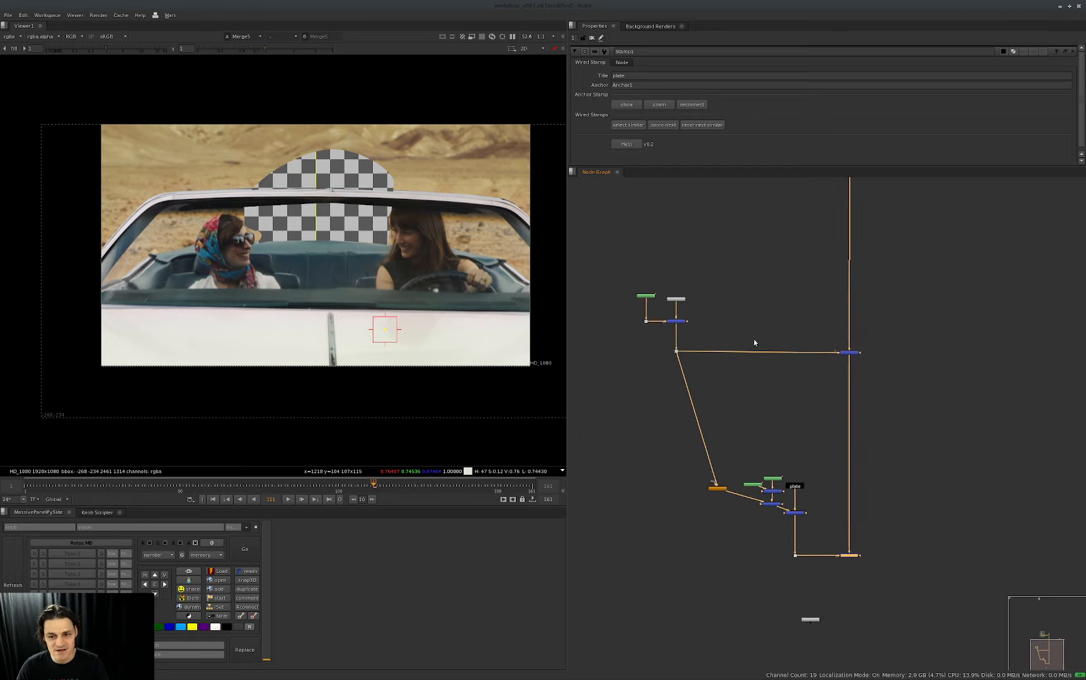
left_click_drag(673, 471, 672, 501)
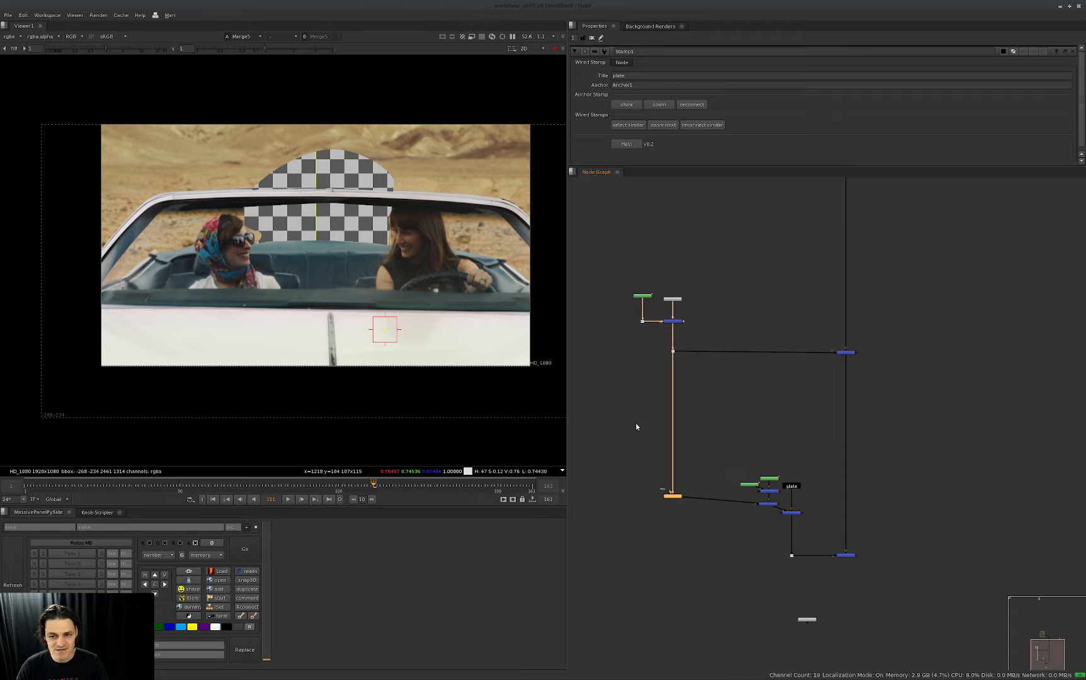
middle_click_drag(707, 308, 723, 396)
left_click_drag(738, 361, 627, 433)
left_click_drag(693, 413, 693, 321)
middle_click_drag(705, 375, 701, 389)
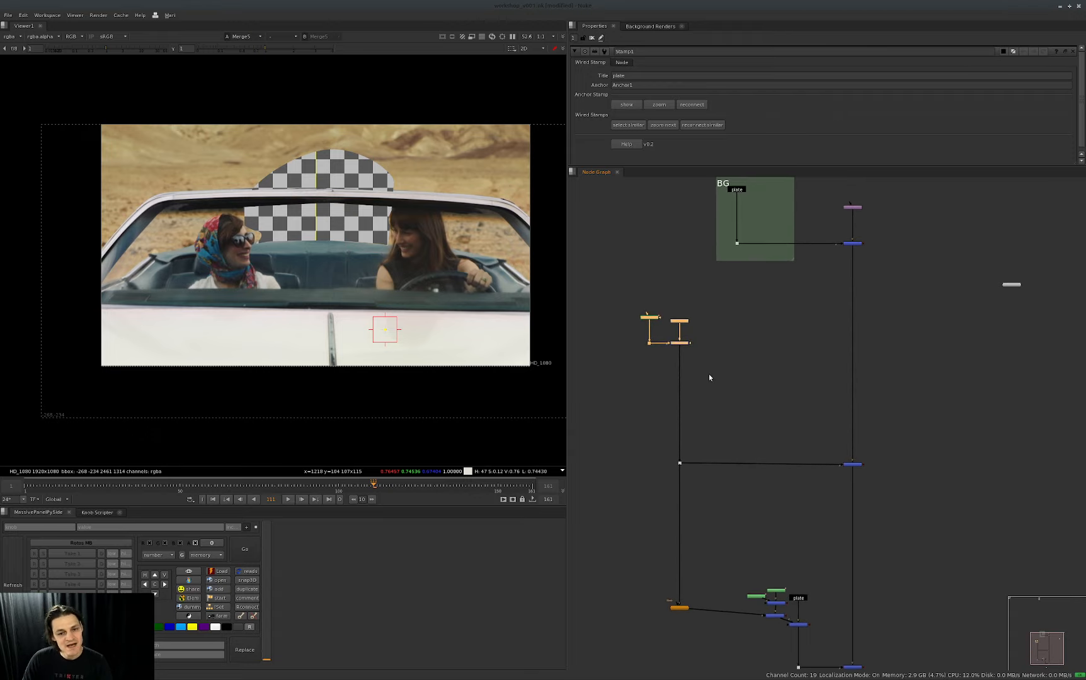
scroll(716, 377, "down", 1)
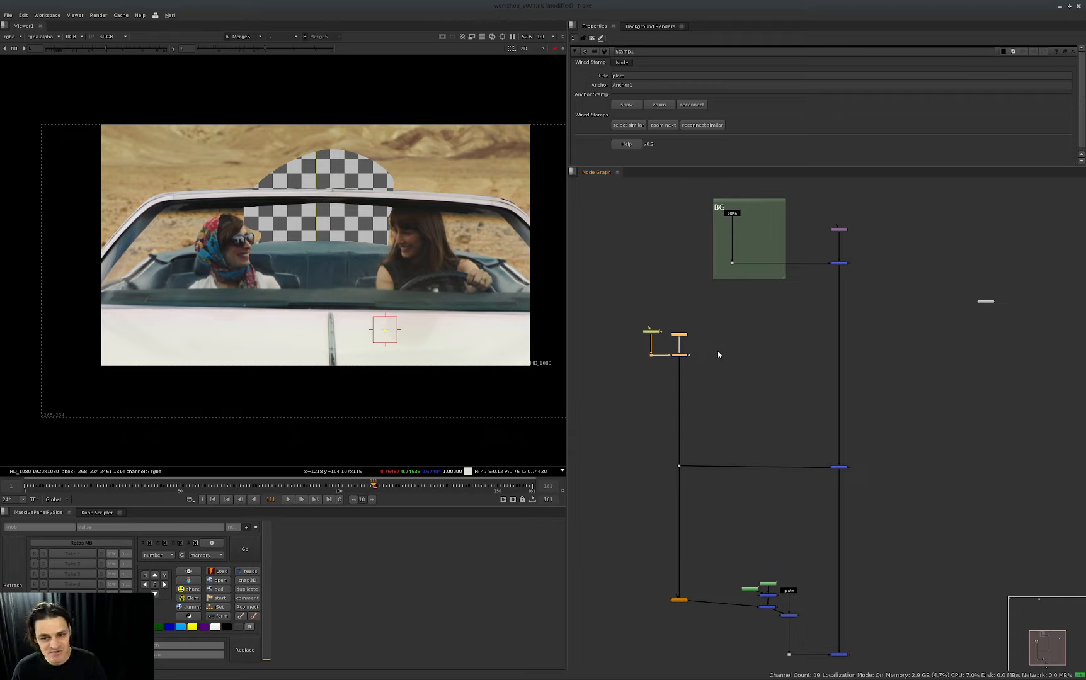
middle_click_drag(696, 355, 682, 322)
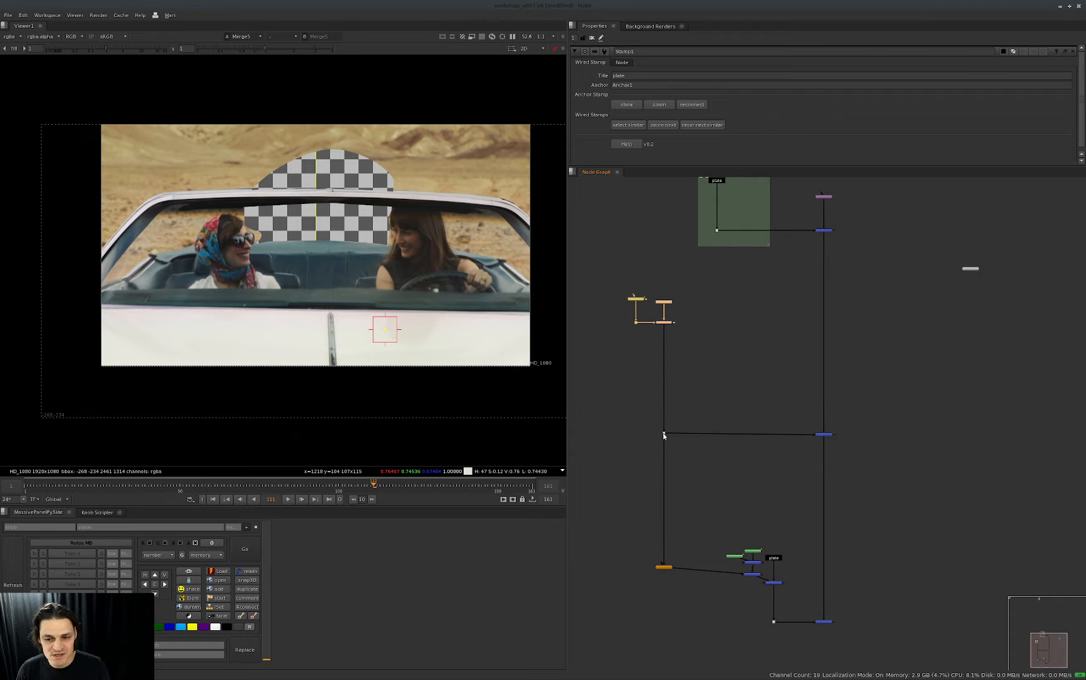
mouse_move(663, 434)
left_mouse_down()
mouse_move(662, 339)
mouse_move(663, 435)
left_mouse_up()
Step: View the footage's Read node and the plate anchor above the node tree in the viewer
scroll(762, 405, "down", 3)
middle_click_drag(748, 287, 683, 353)
left_click_drag(685, 319, 651, 329)
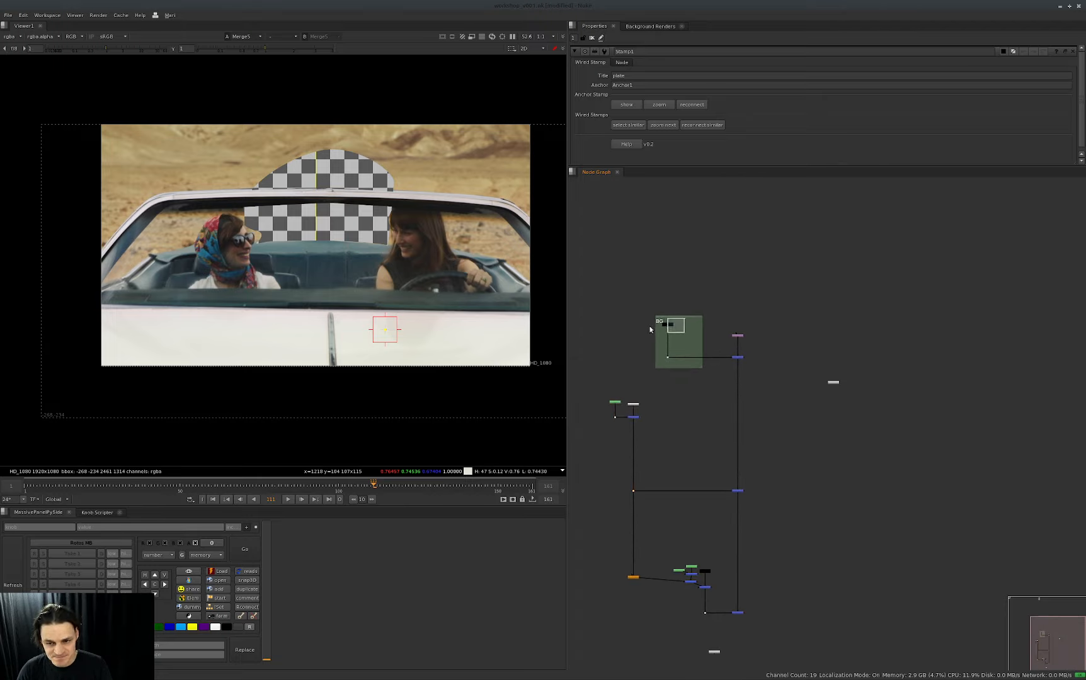
left_click(669, 325)
scroll(665, 330, "down", 4)
middle_click_drag(648, 303, 636, 388)
scroll(642, 282, "up", 8)
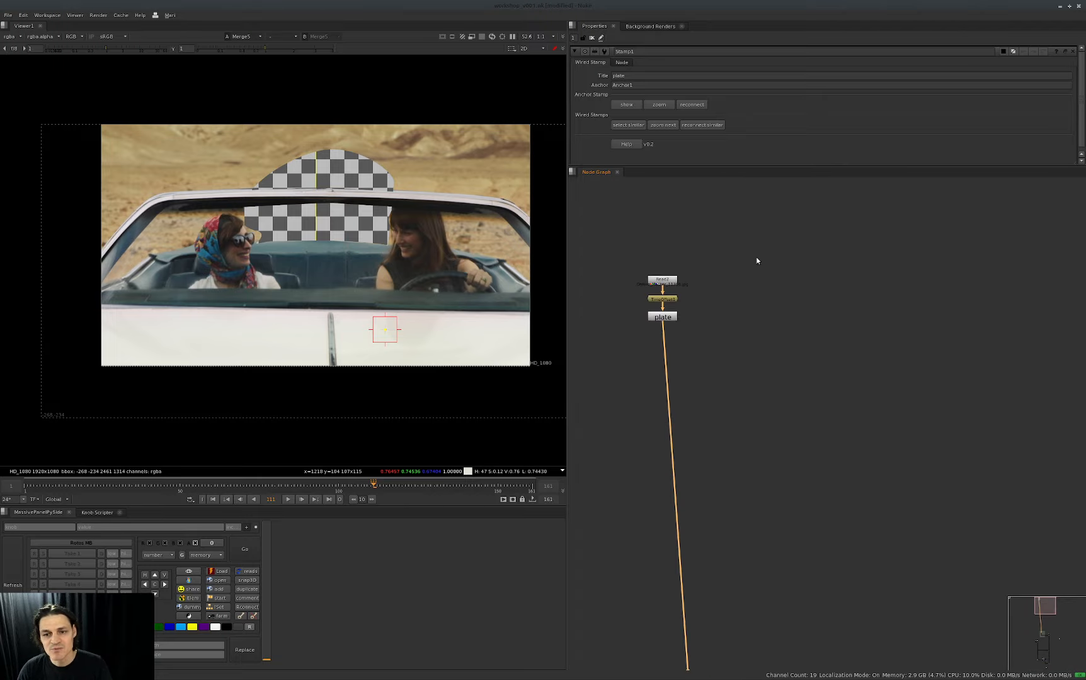
left_click(756, 260)
left_click(660, 282)
key("1")
left_click(671, 315)
key("1")
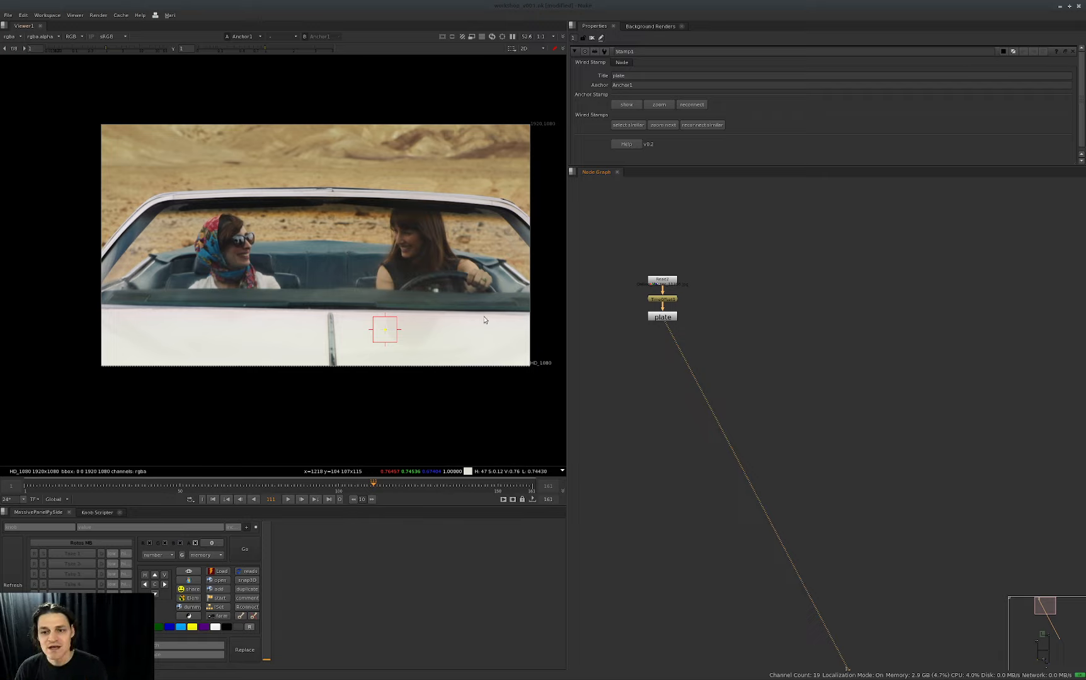
Step: Create a stamp titled "check" from the merge that masks the checkerboard
scroll(662, 313, "down", 8)
middle_click_drag(686, 499, 703, 413)
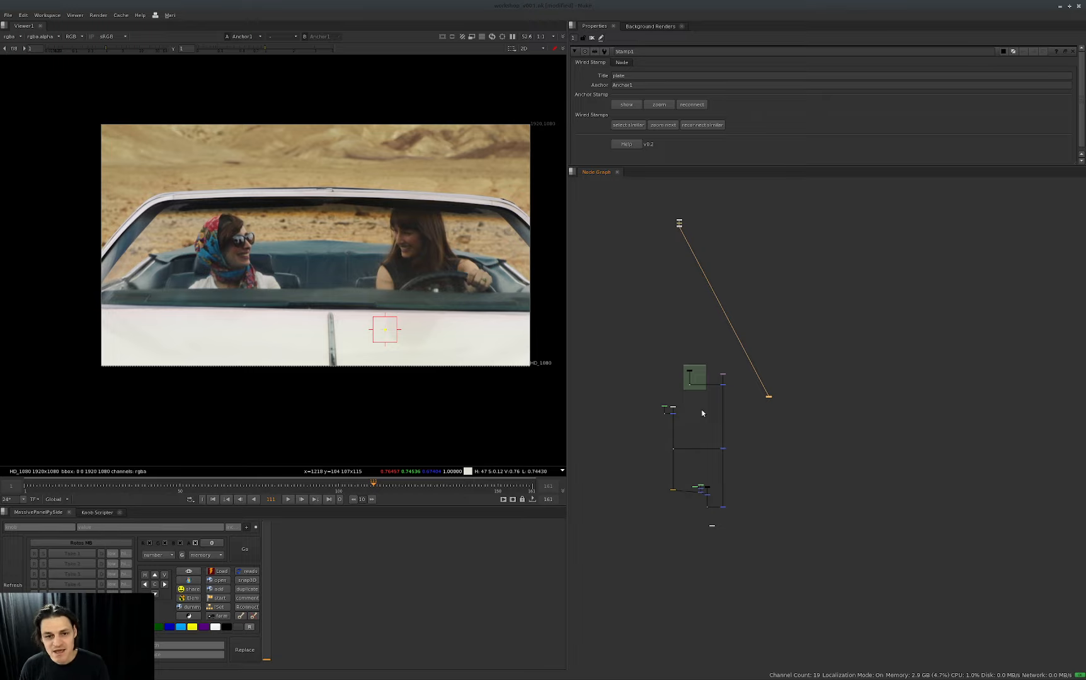
left_click(681, 414)
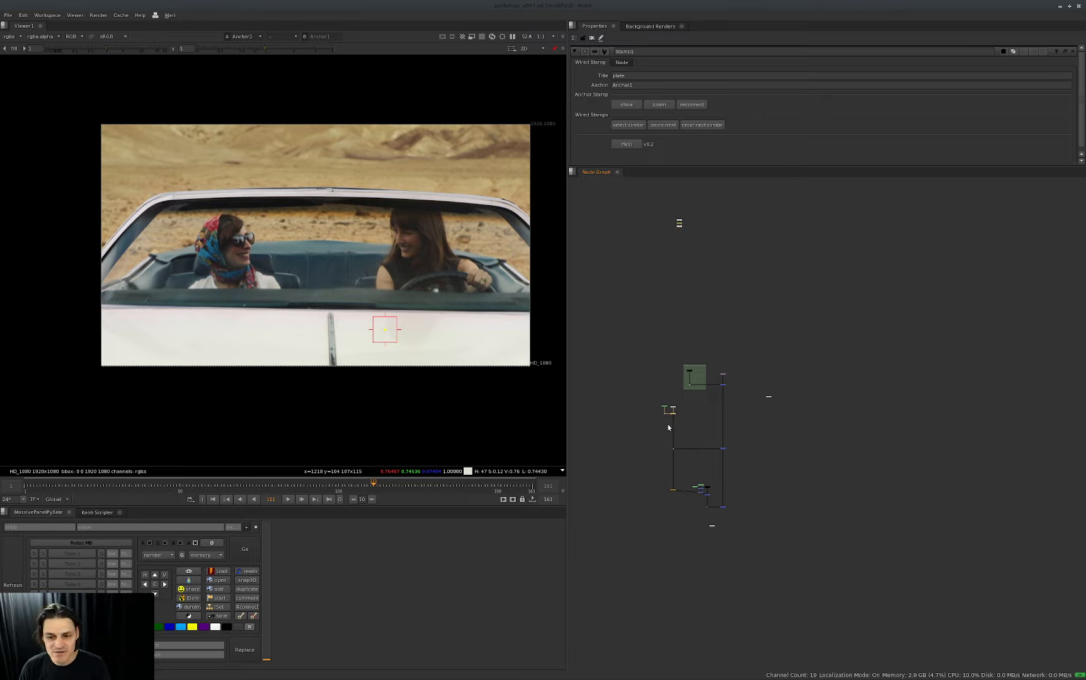
key("1")
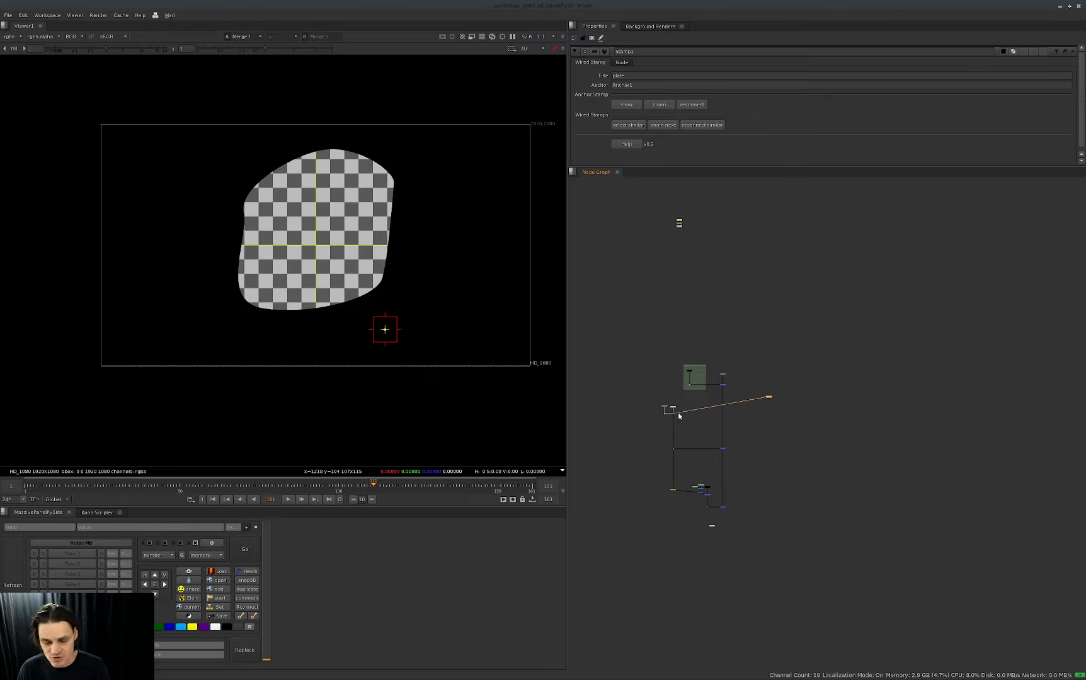
left_click(674, 414)
key("F8")
type("check")
key("Return")
Step: Move the checkerboard source nodes and check anchor up beside the plate nodes, supplying the checkerboard branch and erode node from check stamps
scroll(664, 449, "up", 5)
scroll(668, 440, "down", 3)
left_click_drag(709, 349, 725, 224)
middle_click_drag(726, 536, 727, 257)
scroll(738, 378, "up", 3)
left_click(752, 560)
key("1")
left_click(750, 340)
key("alt+d")
scroll(700, 353, "down", 6)
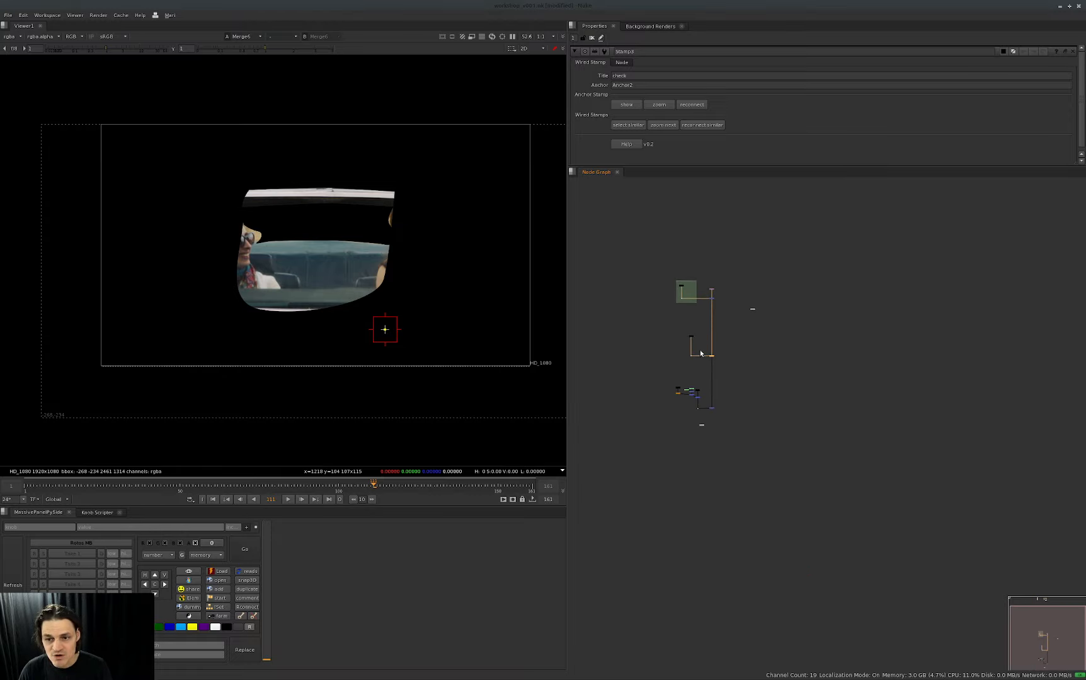
Step: Move the checkerboard branch's check stamp and dot farther out from the merge pipeline
scroll(699, 353, "up", 4)
left_click_drag(722, 282, 632, 306)
middle_click_drag(688, 354, 661, 282)
Step: Maximise the node graph and move the BG group and the pipeline's first node higher up
key("space")
scroll(685, 363, "down", 4)
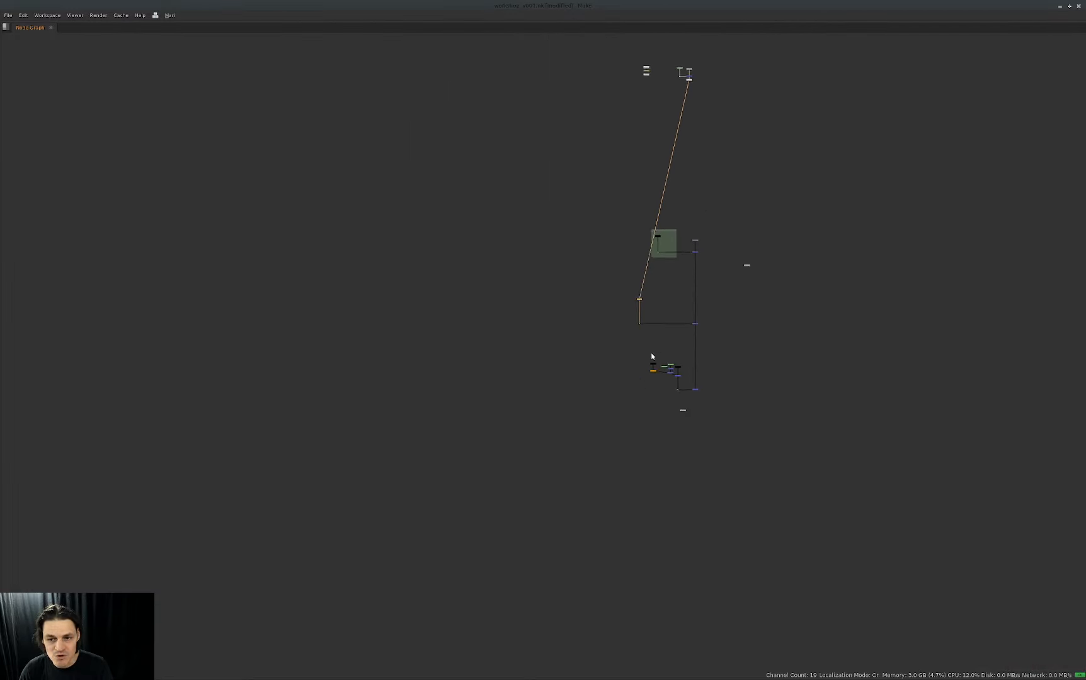
middle_click_drag(652, 357, 548, 412)
left_click_drag(627, 263, 531, 317)
left_click_drag(595, 298, 596, 233)
left_click(602, 264)
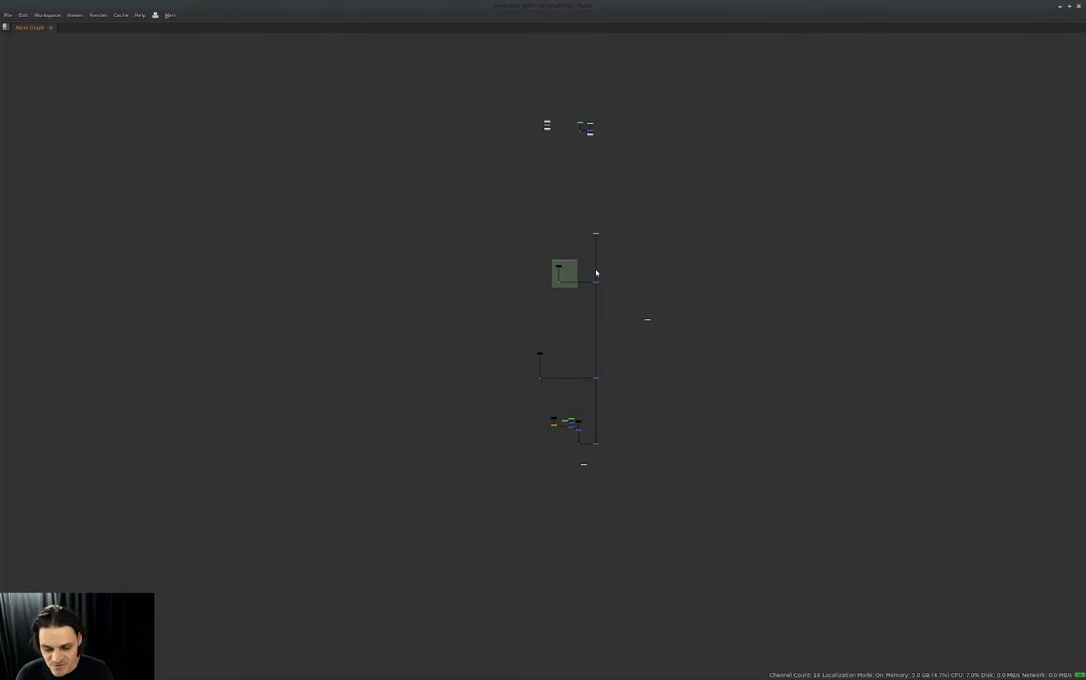
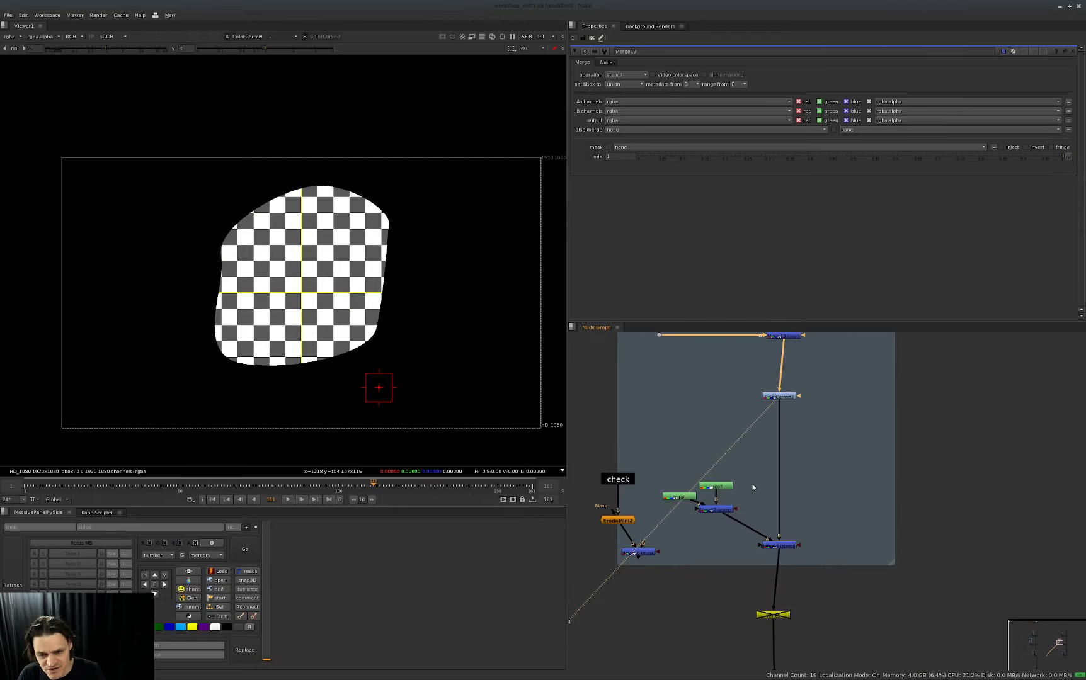
Step: View the combined roto matte and the stencil merge that cuts it out of the checkerboard
left_click(715, 508)
key("1")
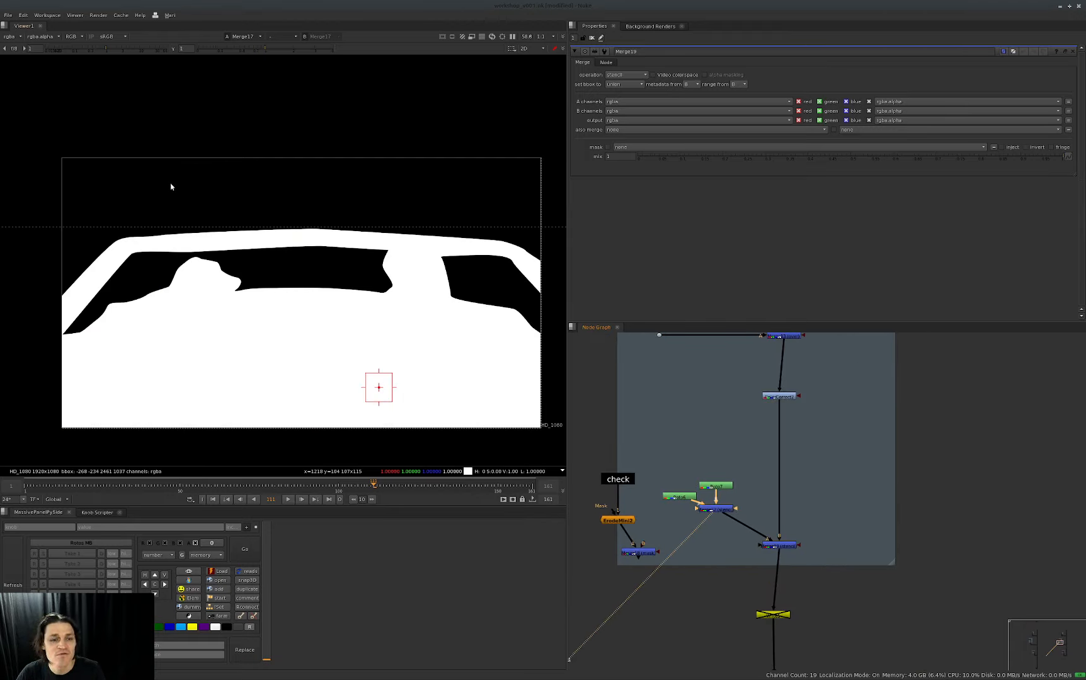
left_click(762, 545)
key("1")
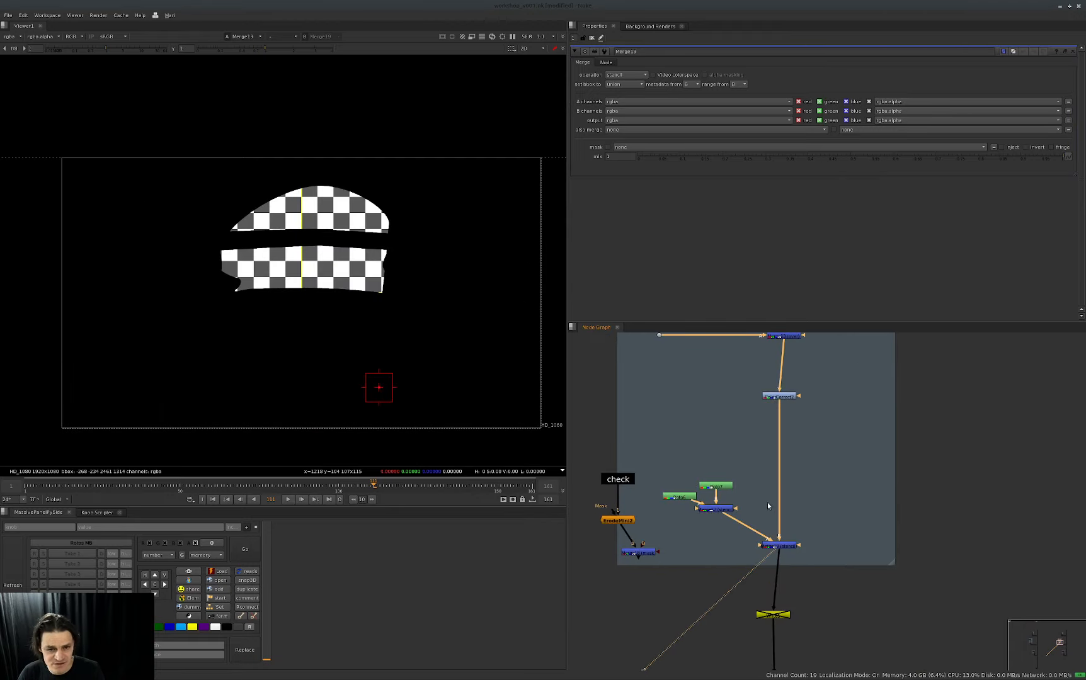
Step: Move the spare check stamp, erode and merge nodes well clear of the checker backdrop
scroll(767, 503, "down", 5)
left_click_drag(669, 472, 704, 519)
left_click_drag(689, 498, 597, 525)
scroll(756, 523, "up", 3)
middle_click_drag(756, 523, 820, 483)
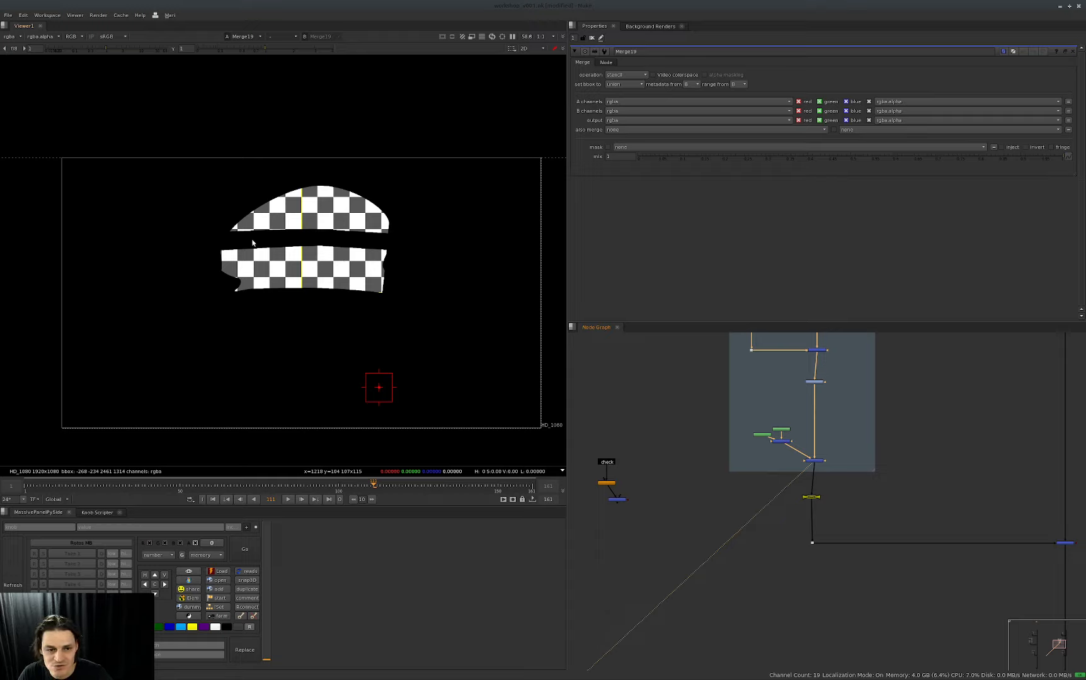
Step: Compare the full composite at the checker's pipeline merge with the stencilled checkerboard in the viewer
middle_click_drag(1008, 523, 842, 501)
left_click_drag(934, 486, 859, 545)
key("1")
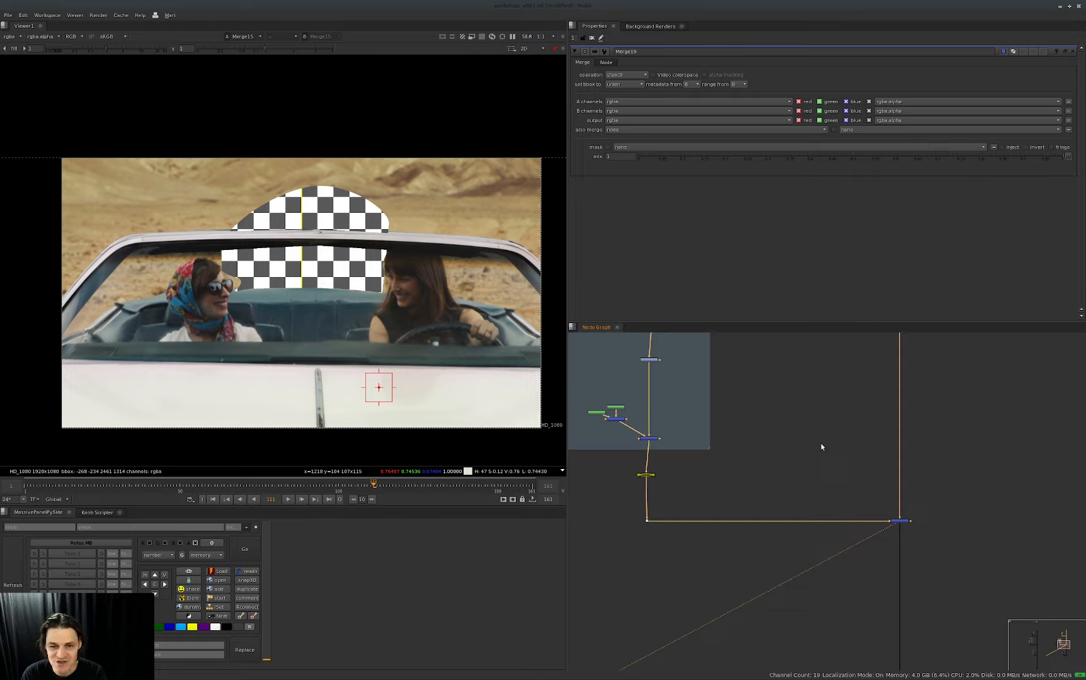
scroll(725, 451, "down", 6)
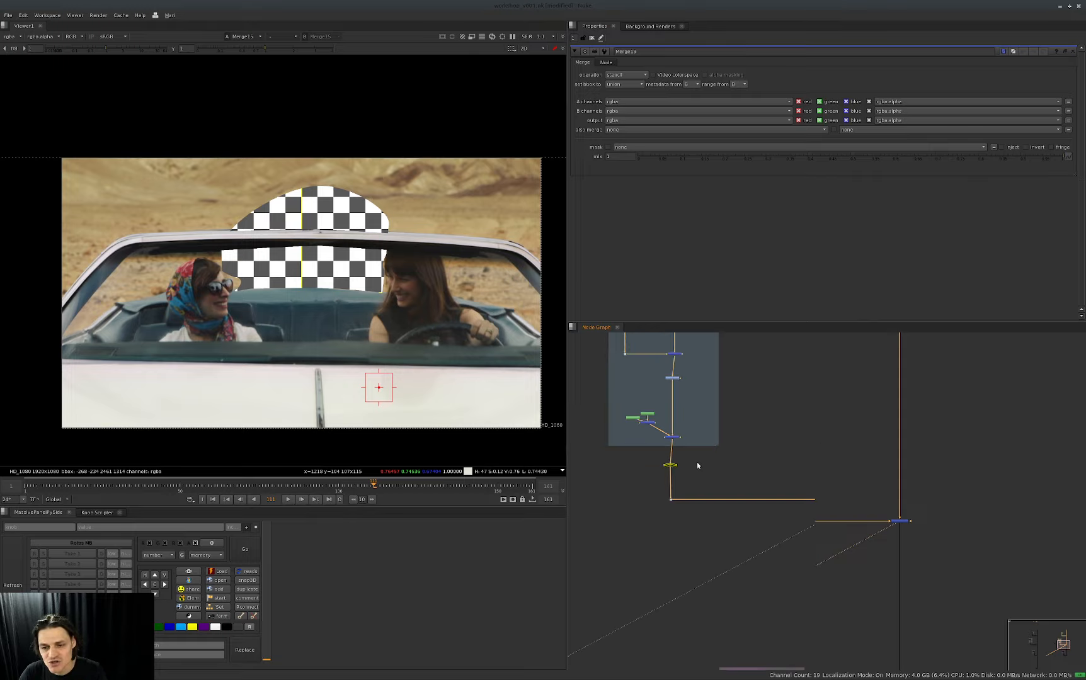
left_click_drag(660, 440, 933, 675)
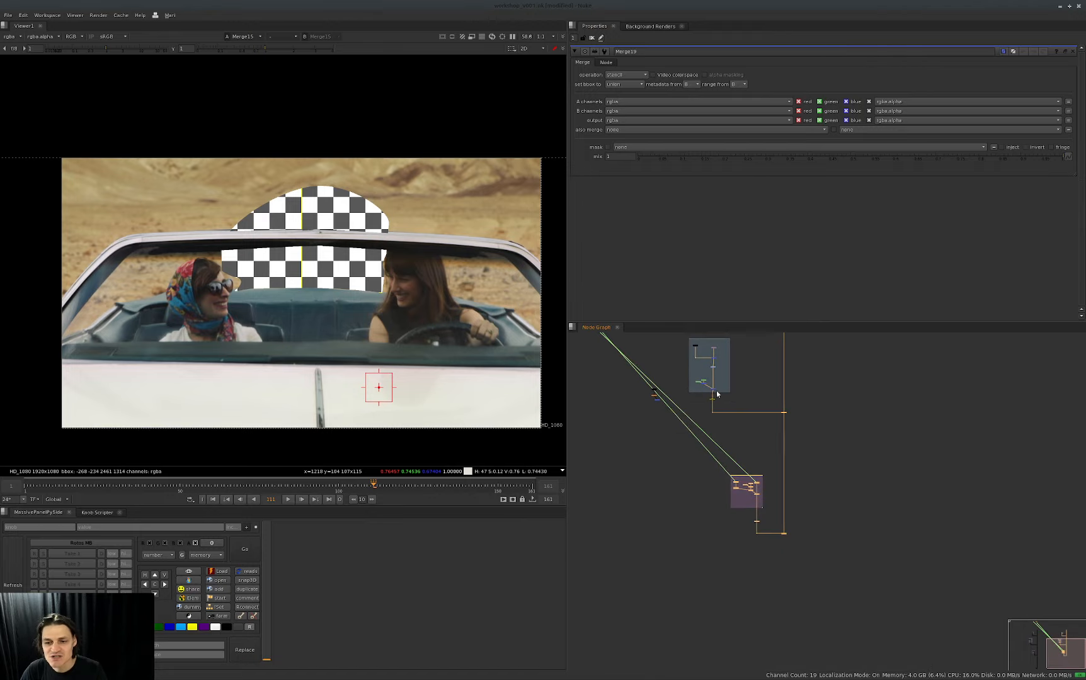
left_click(716, 391)
left_click(716, 392)
key("1")
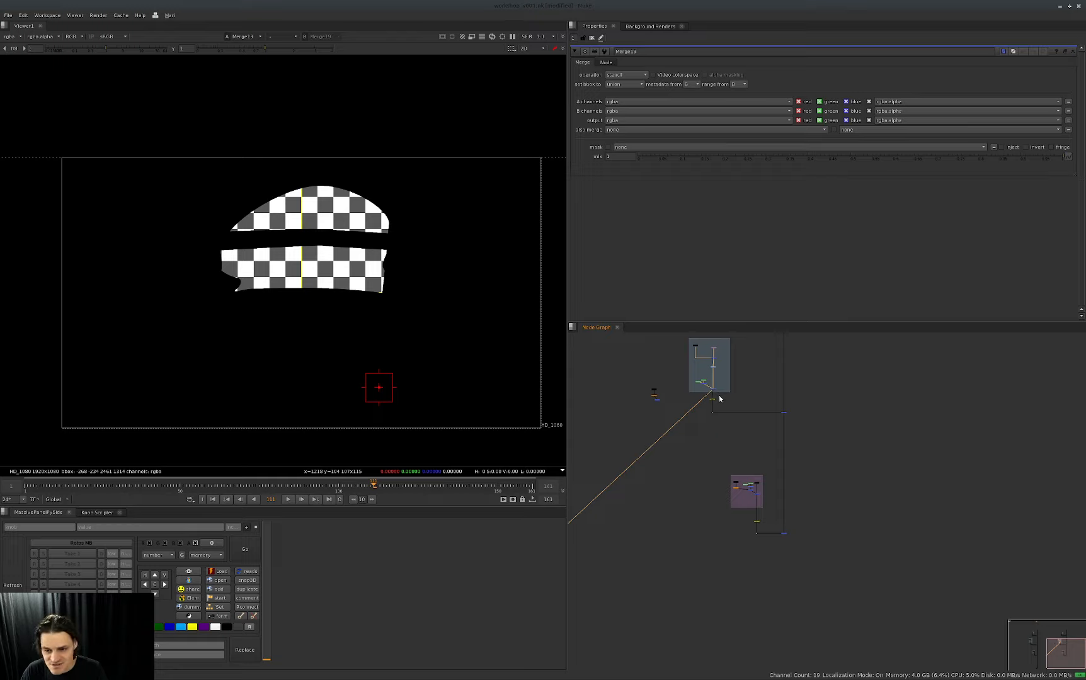
Step: Delete the stencil merge from the checker branch and move the roto nodes out beside the pipeline's checker merge
middle_click_drag(735, 400, 738, 429)
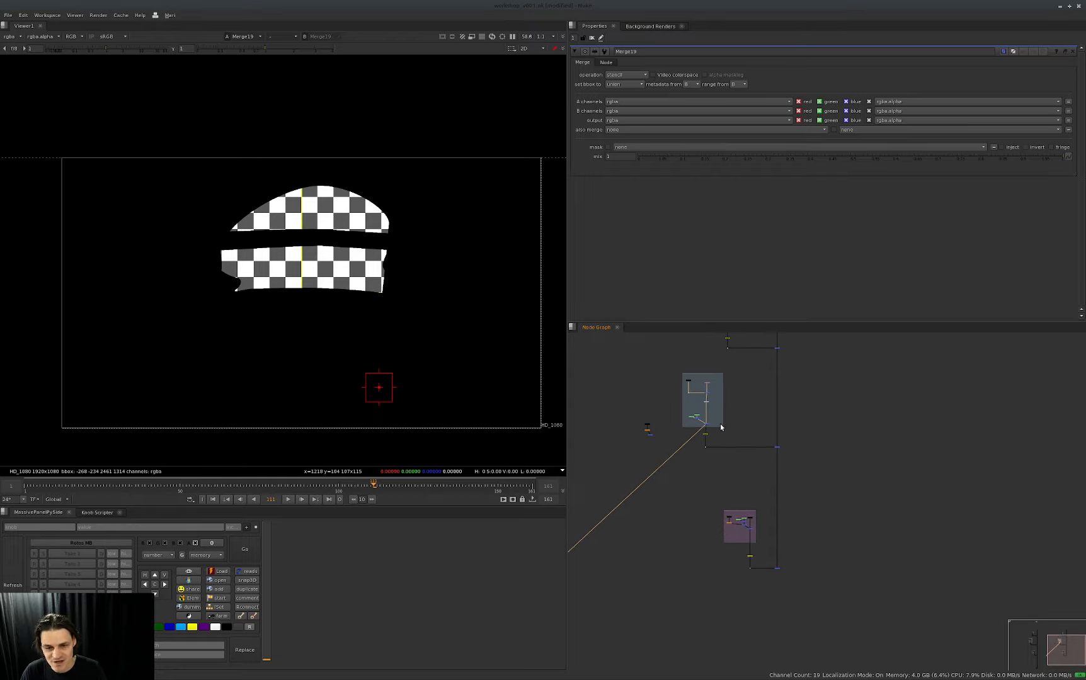
scroll(711, 417, "up", 4)
scroll(709, 453, "up", 2)
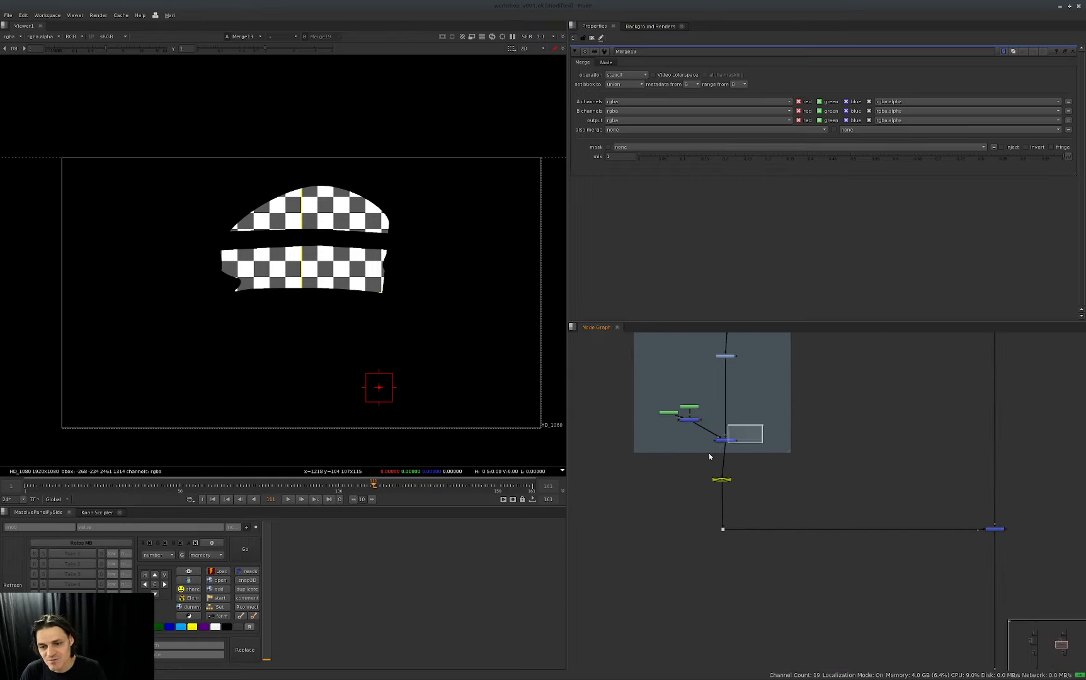
key("Delete")
left_click_drag(711, 391, 1060, 503)
Step: Connect the checker merge's mask input to the combined roto and add an Invert node after the roto merge
middle_click_drag(952, 540, 830, 540)
scroll(882, 528, "up", 3)
left_click(919, 522)
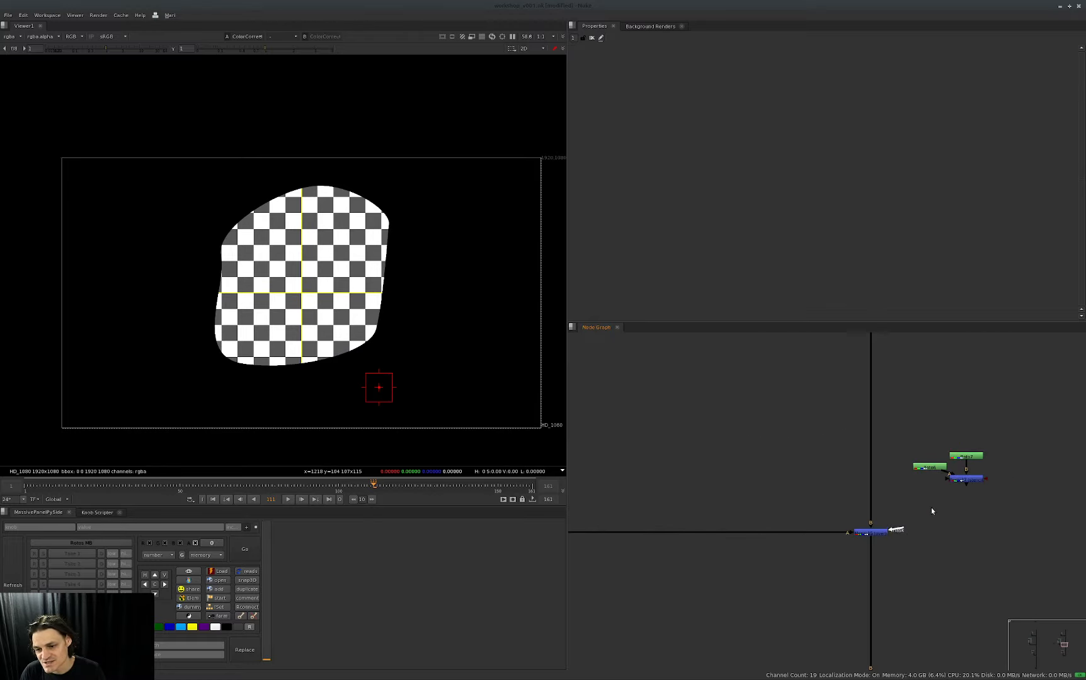
left_click_drag(898, 530, 966, 479)
left_click_drag(1021, 432, 901, 497)
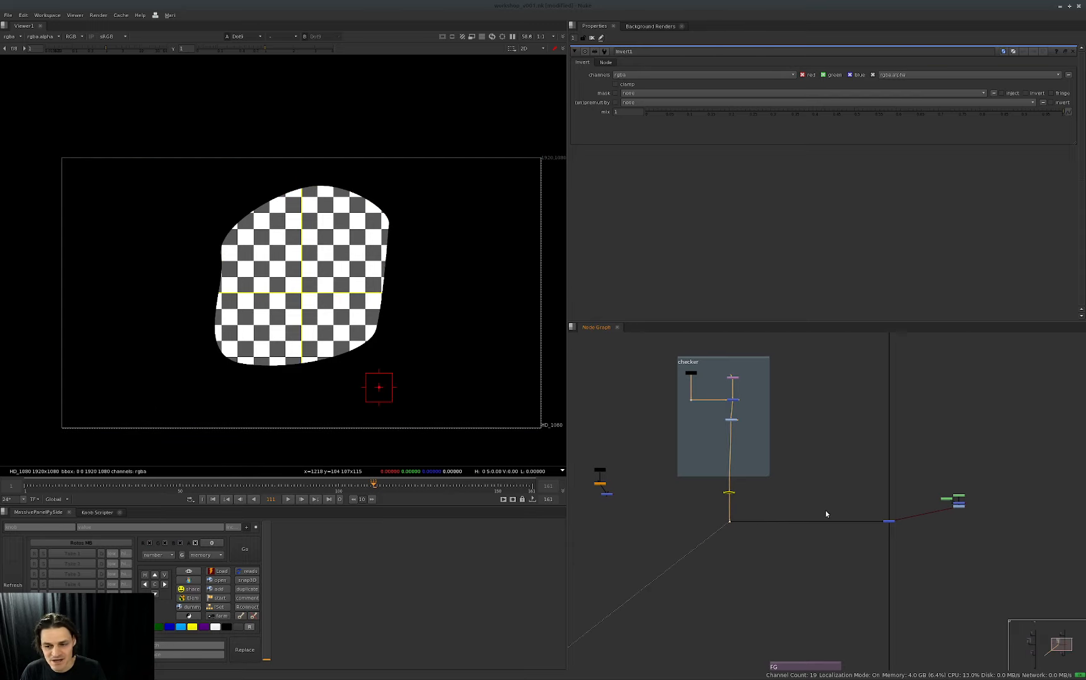
Step: View the inverted roto matte and the composite at the masked checker merge
left_click_drag(915, 499, 849, 544)
key("1")
middle_click_drag(937, 508, 848, 519)
scroll(849, 519, "up", 4)
left_click(906, 520)
key("1")
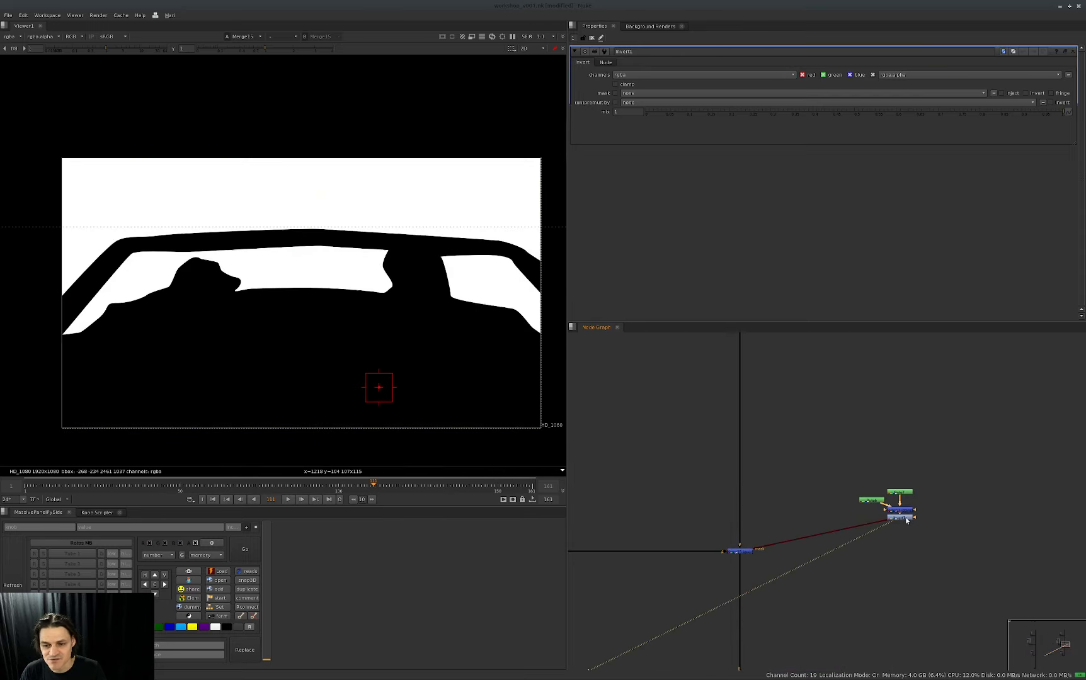
left_click(736, 546)
key("1")
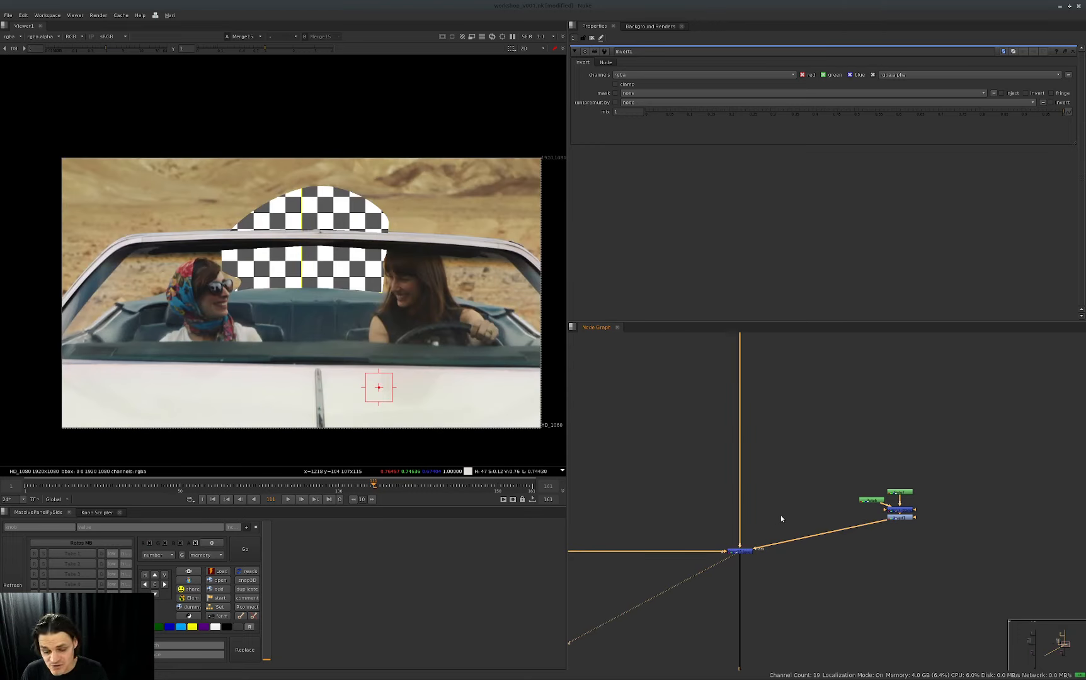
scroll(781, 517, "down", 5)
middle_click_drag(763, 528, 805, 525)
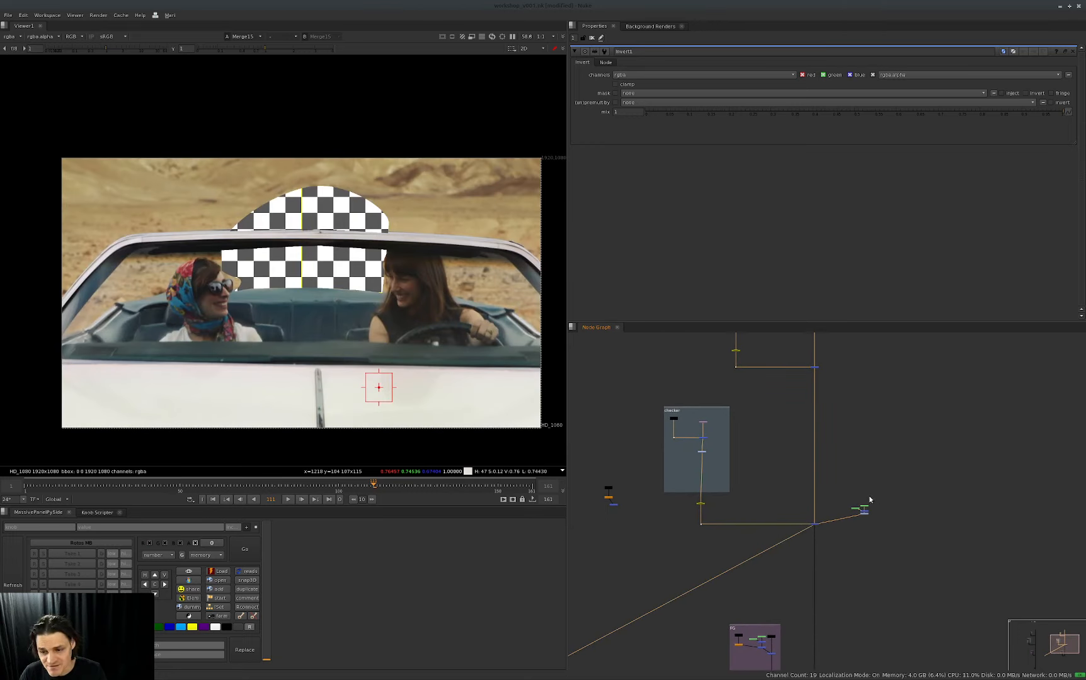
Step: Move the roto and Invert nodes slightly higher beside the pipeline, and view the checker branch's ColorCorrect output
scroll(864, 504, "up", 5)
left_click(892, 547)
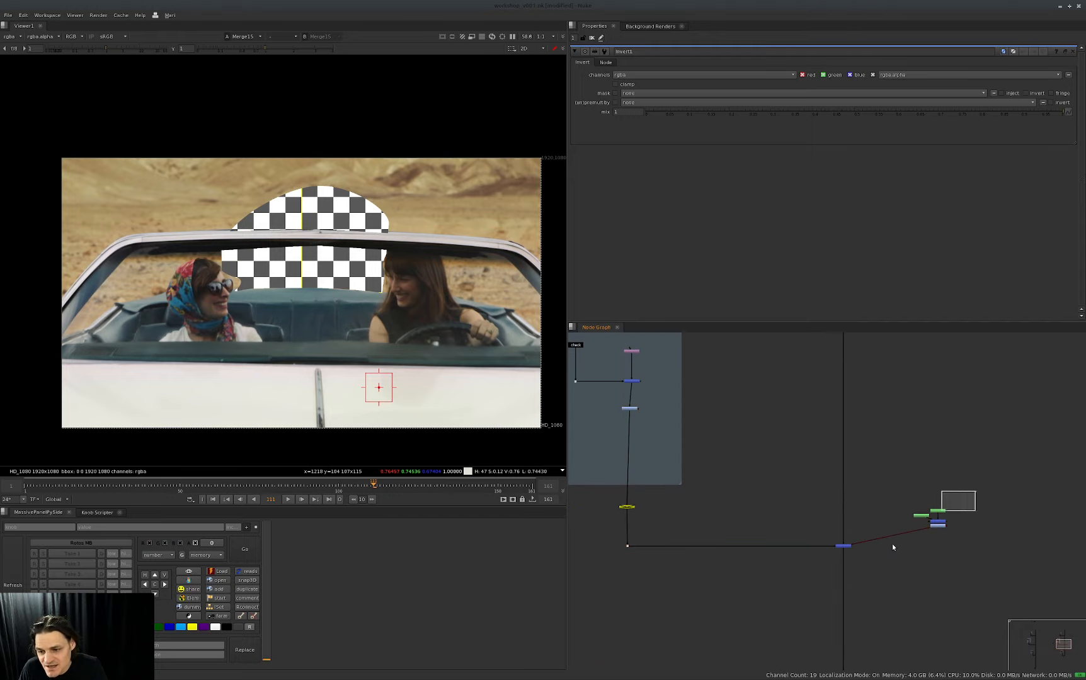
left_click_drag(976, 491, 937, 508)
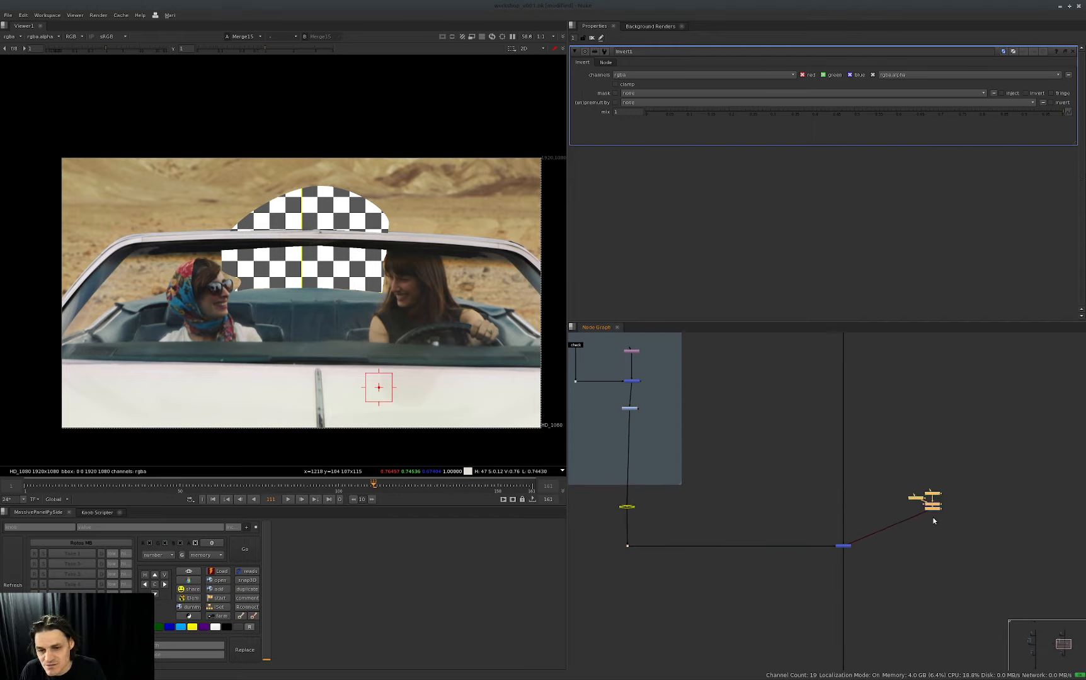
left_click(630, 409)
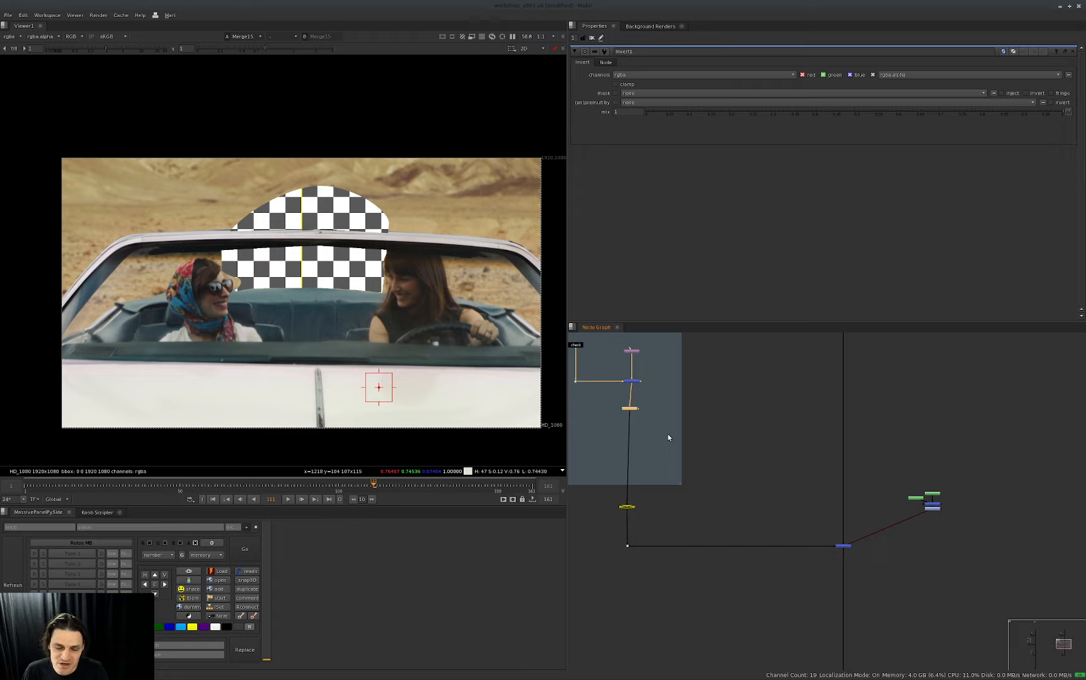
key("1")
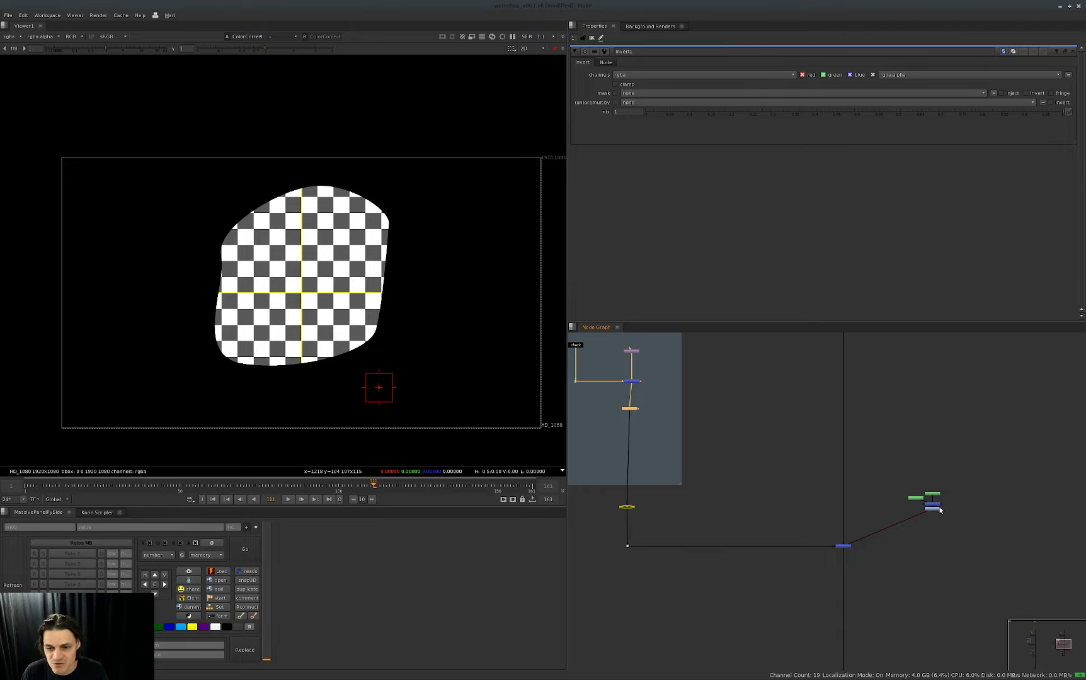
Step: Duplicate the yellow node from the checker branch, insert it after the Invert in the mask branch, and reposition that branch
left_click_drag(629, 508, 974, 487)
key("alt+c")
left_click_drag(973, 487, 1004, 505)
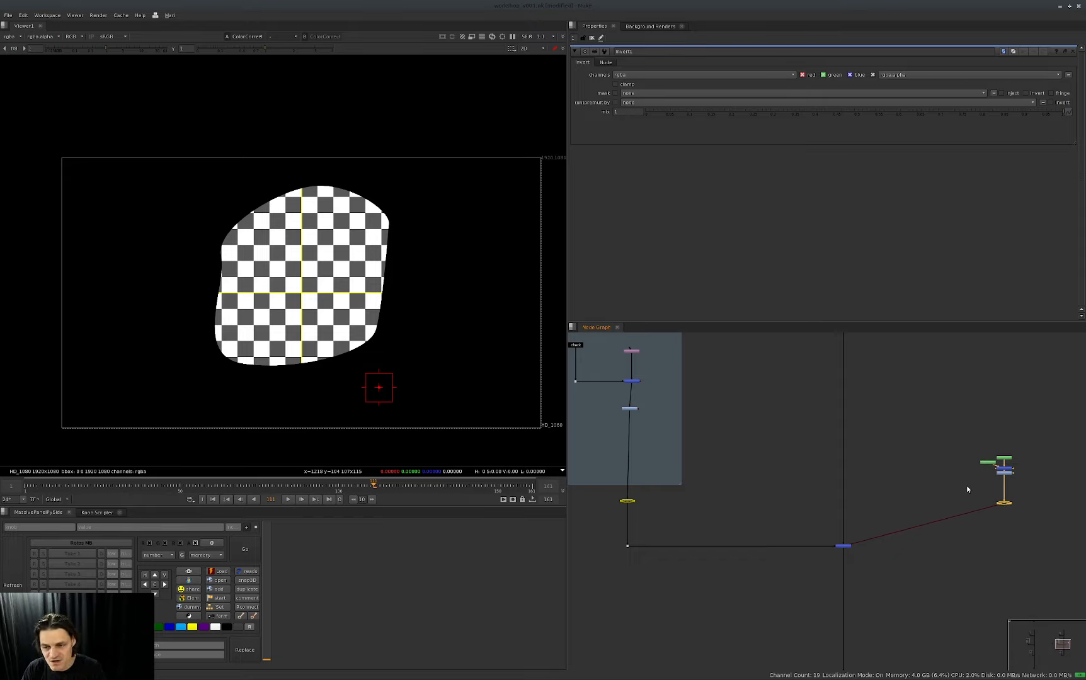
left_click_drag(1042, 435, 996, 504)
left_click(948, 485)
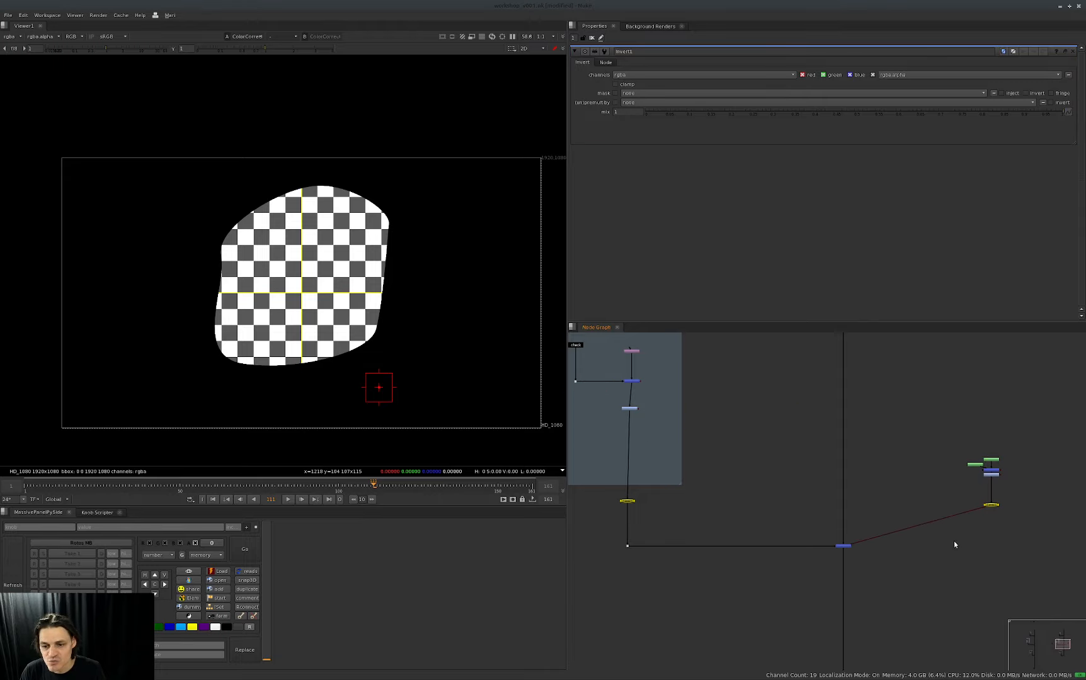
middle_click_drag(902, 497, 870, 497)
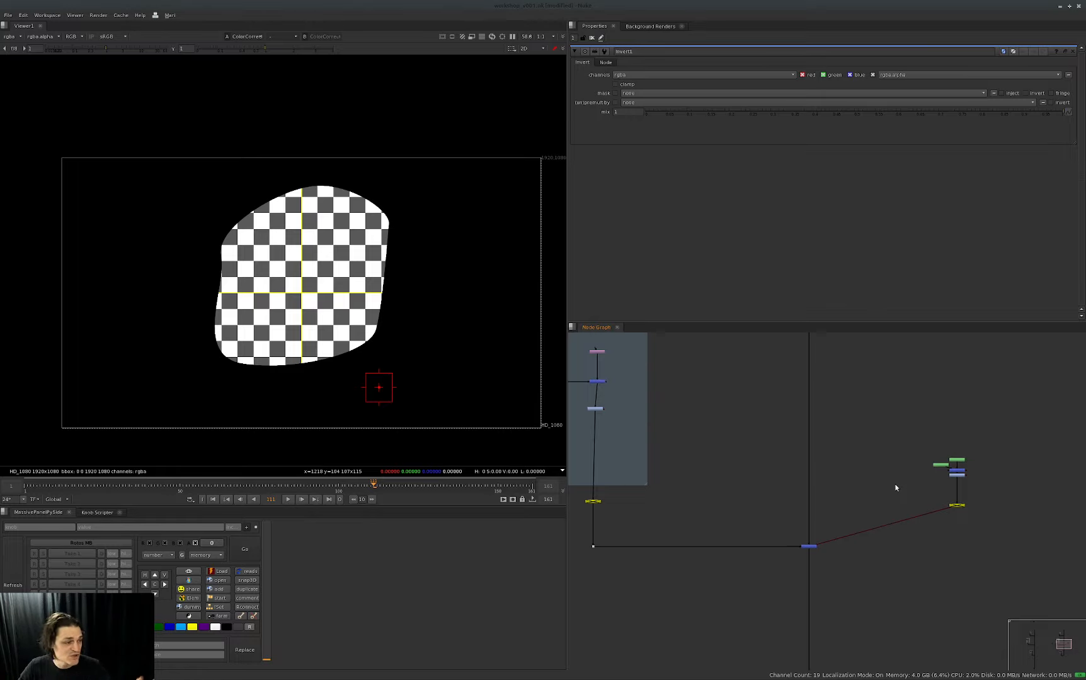
Step: Switch to the Google Slides presentation and highlight the bullet about 'natural world' operations, including 'over'
left_click_drag(0, 129, 633, 67)
left_click_drag(398, 410, 570, 413)
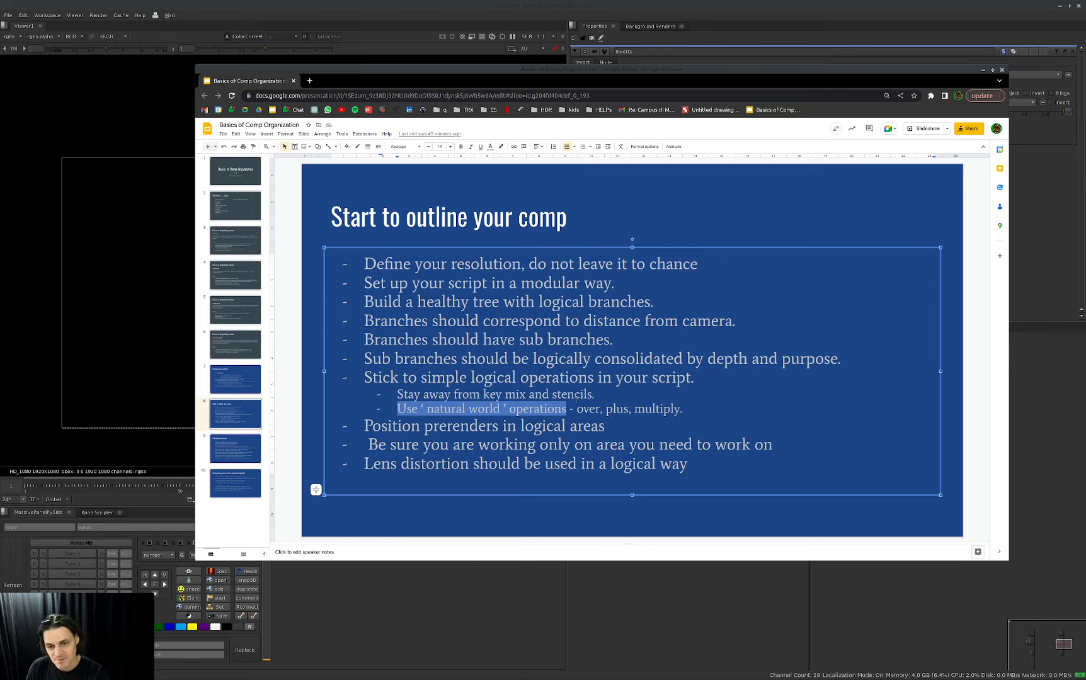
left_click(578, 411)
left_click_drag(577, 411, 600, 410)
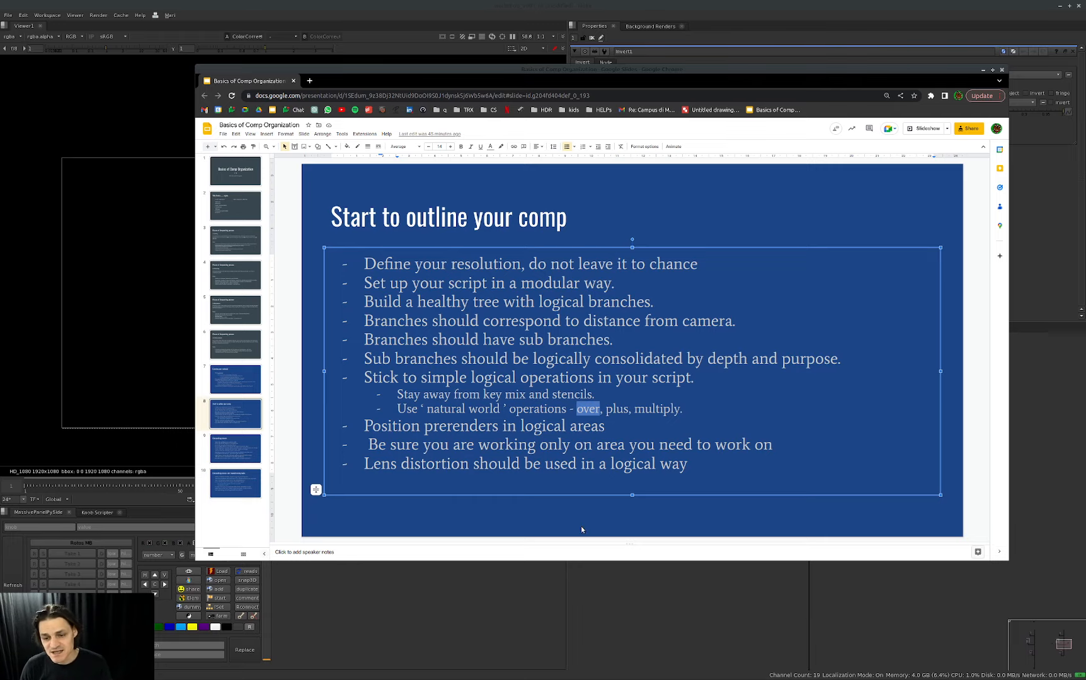
Step: Switch back to Nuke and examine both versions of the node tree side by side
left_click(663, 592)
scroll(728, 488, "down", 5)
middle_click_drag(729, 489, 678, 456)
scroll(674, 571, "up", 5)
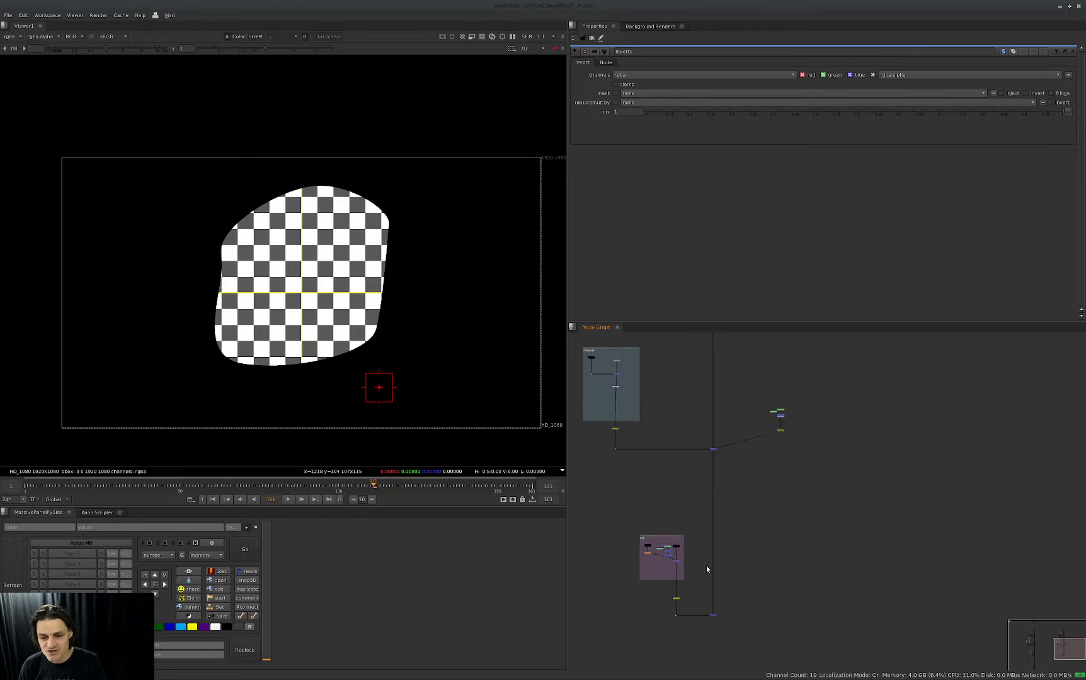
scroll(673, 552, "down", 5)
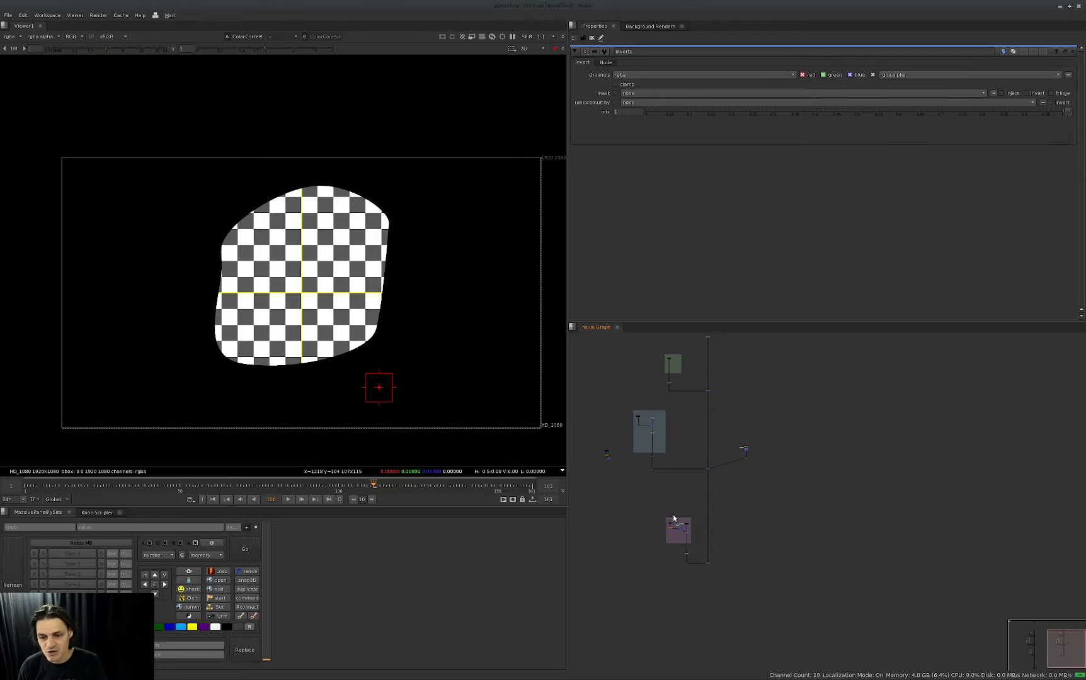
scroll(715, 535, "down", 3)
middle_click_drag(715, 535, 803, 546)
scroll(740, 597, "up", 3)
scroll(772, 590, "up", 2)
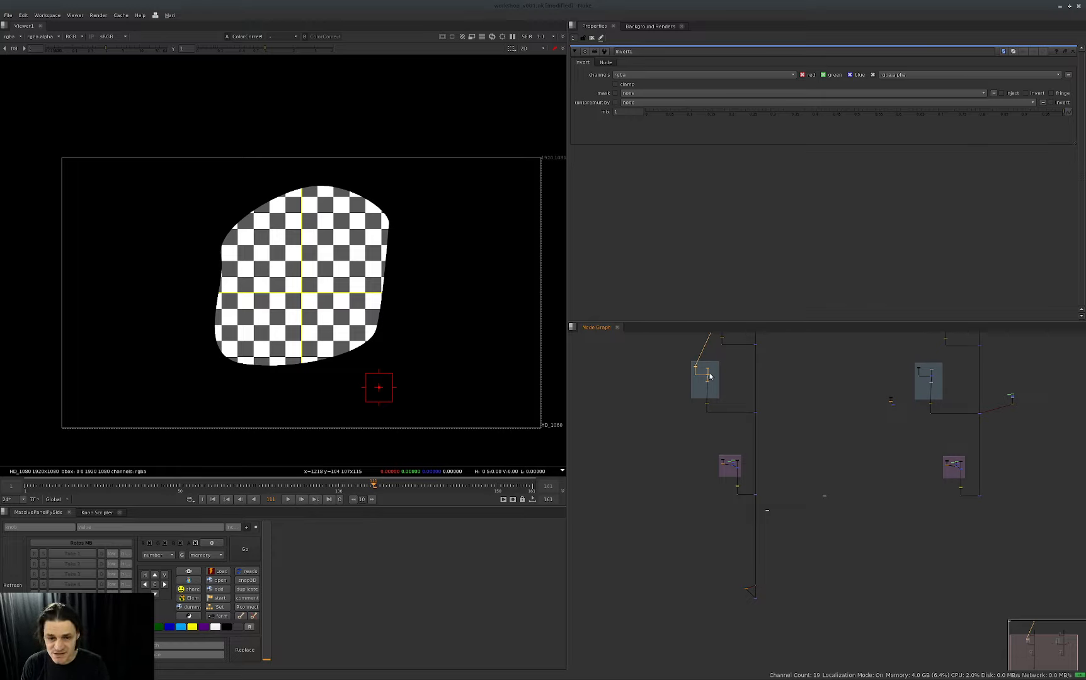
Step: Switch to the Google Slides presentation and highlight 'plus', 'multiply' and 'Position prerenders in logical areas'
key("alt+Tab")
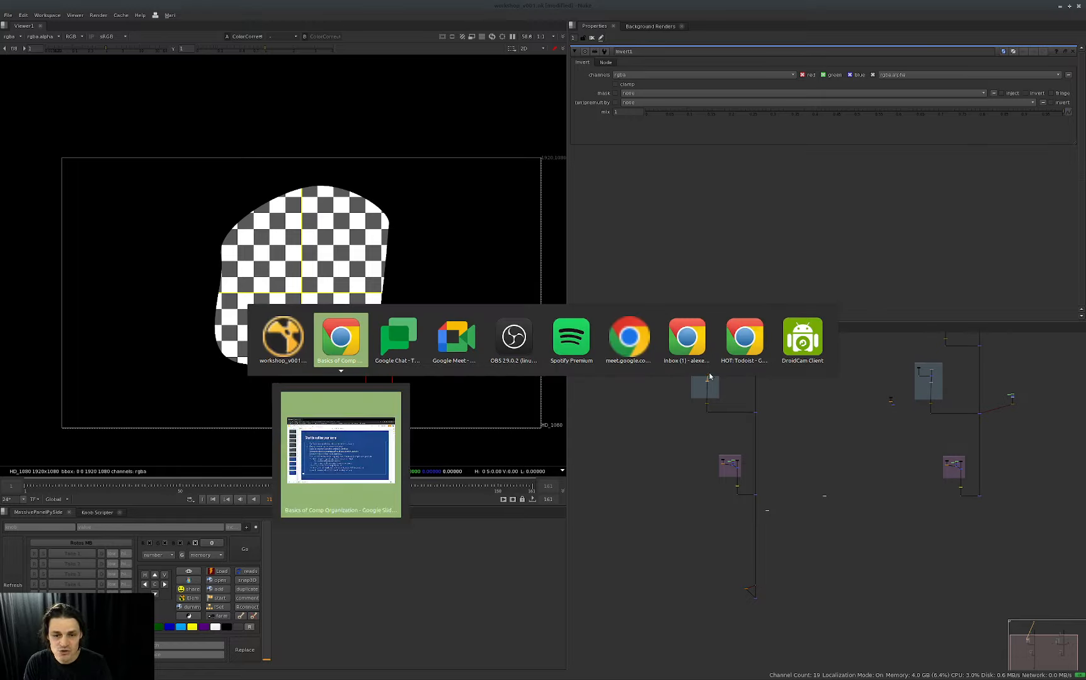
left_click_drag(576, 410, 628, 409)
left_click(633, 410)
left_click_drag(675, 410, 681, 411)
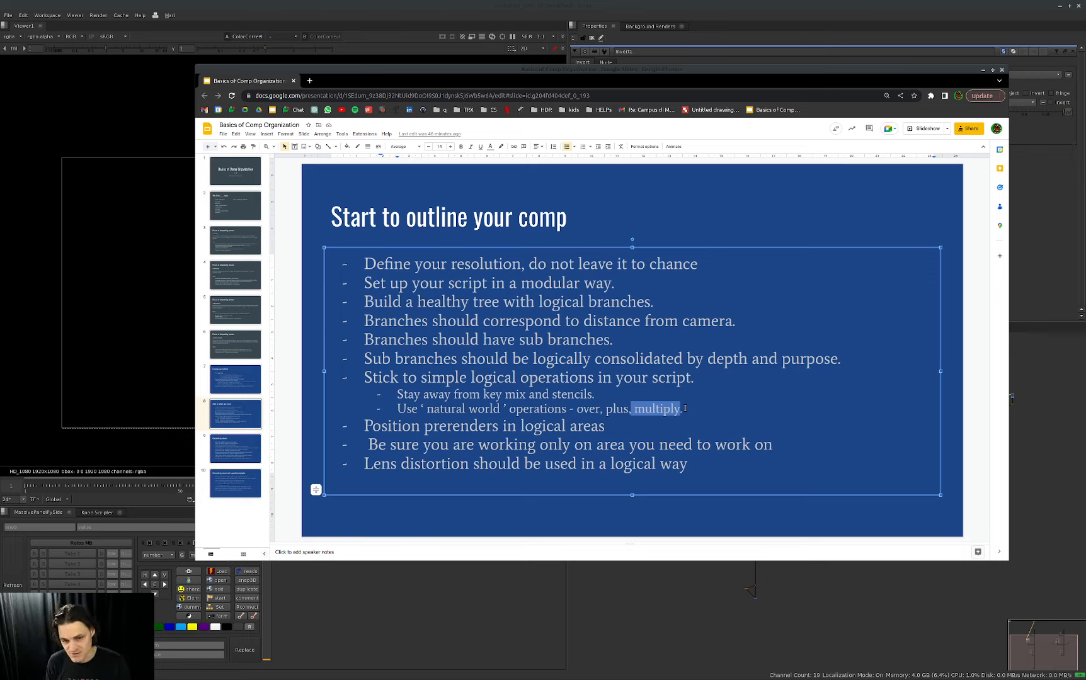
left_click_drag(365, 426, 605, 427)
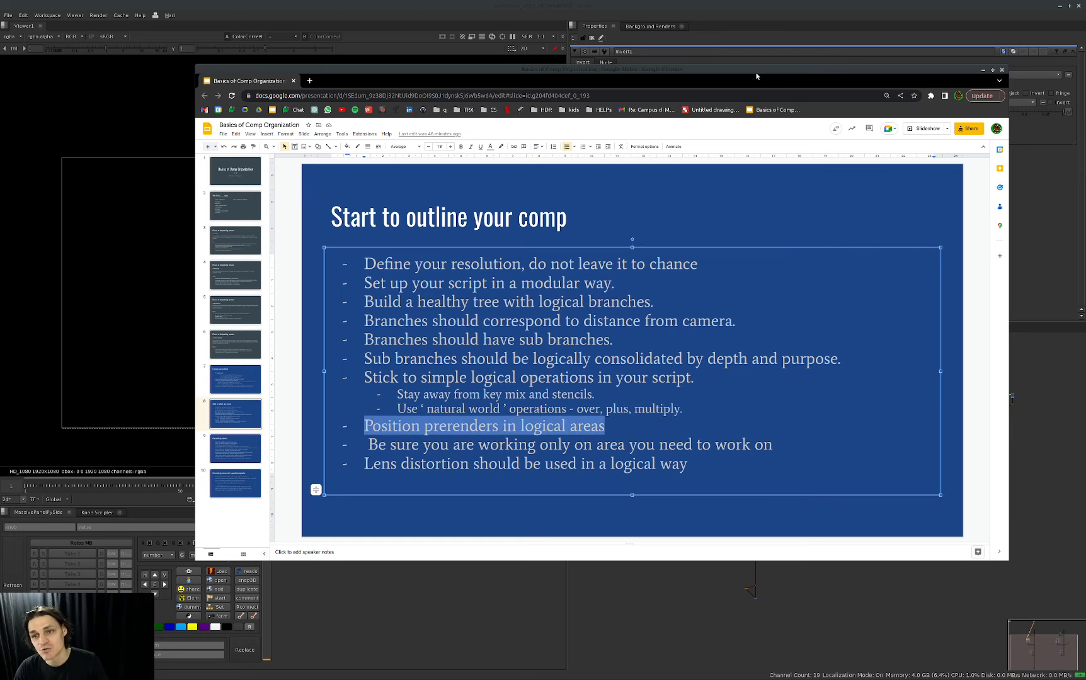
left_click_drag(756, 70, 0, 148)
Step: Return to Nuke and view the first tree's composite at the checker merge and at the foreground merge
left_click(671, 434)
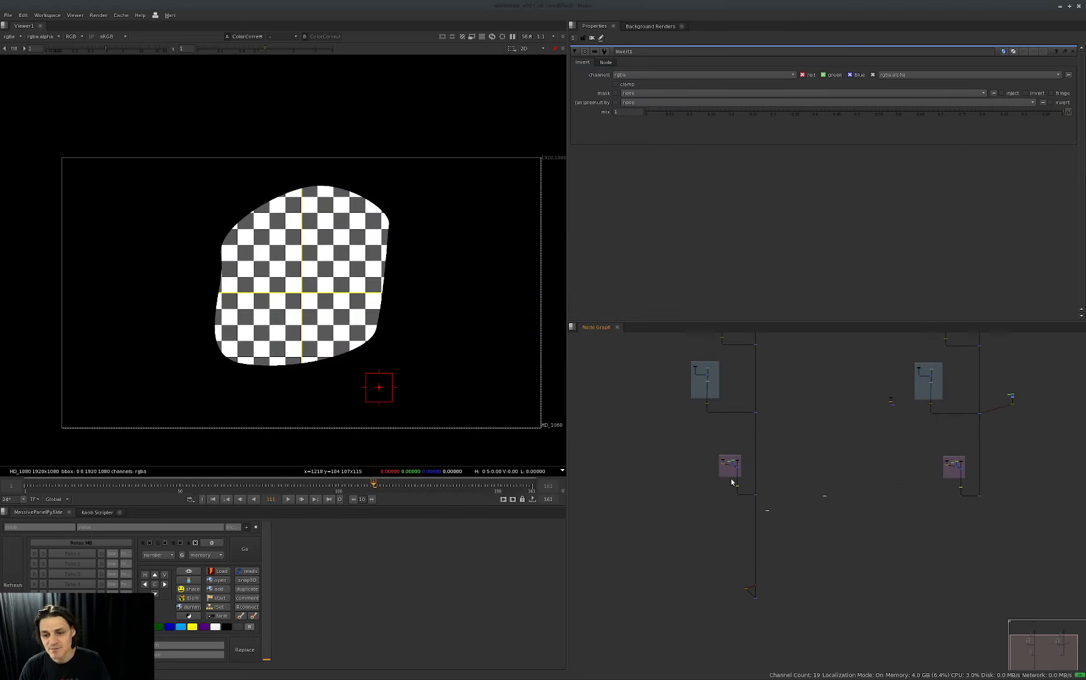
middle_click_drag(746, 422, 732, 469)
left_click_drag(770, 443, 725, 472)
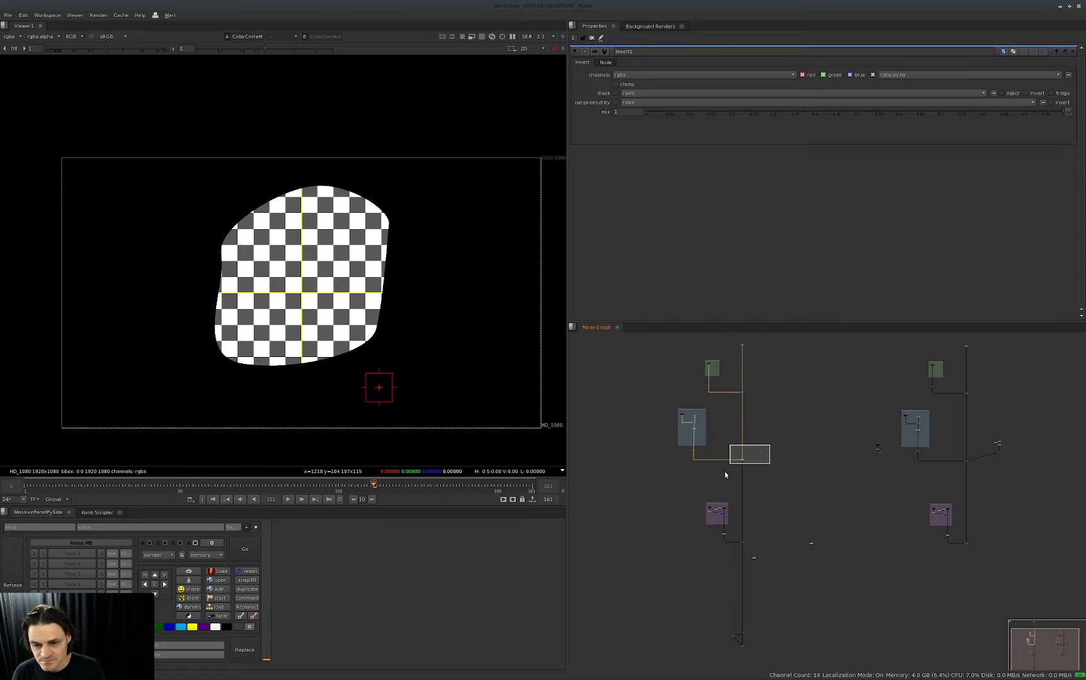
key("1")
middle_click_drag(768, 518, 739, 472)
left_click_drag(728, 481, 709, 502)
key("1")
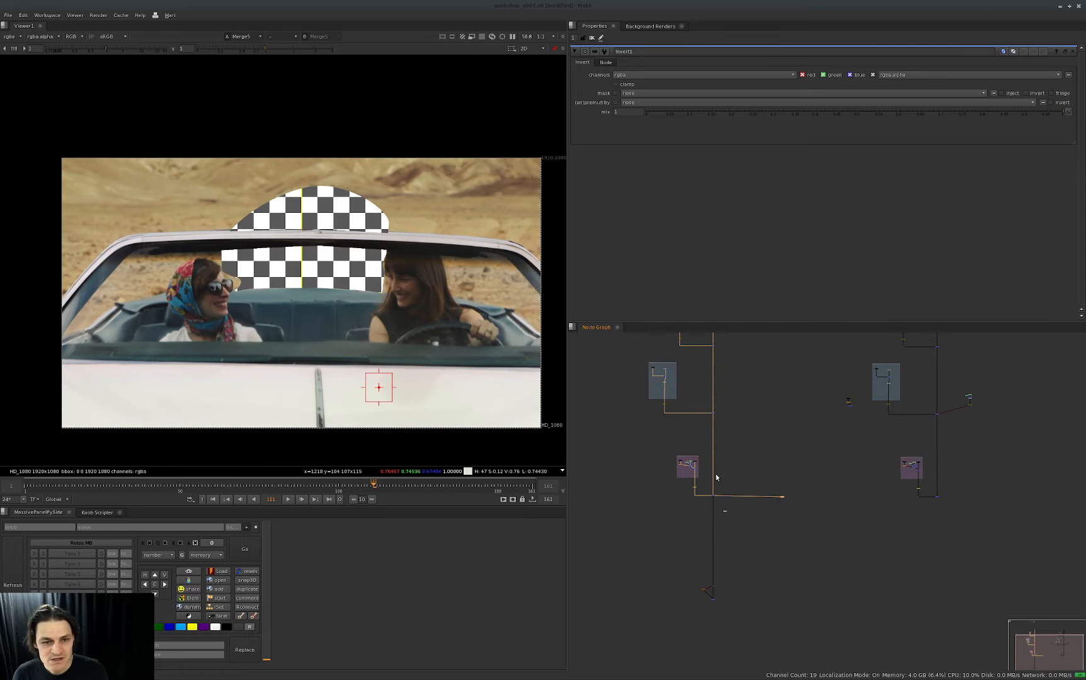
Step: Add an Eglow node before the FG branch's yellow node and connect its BG input to a dot on the main pipeline
scroll(691, 474, "up", 5)
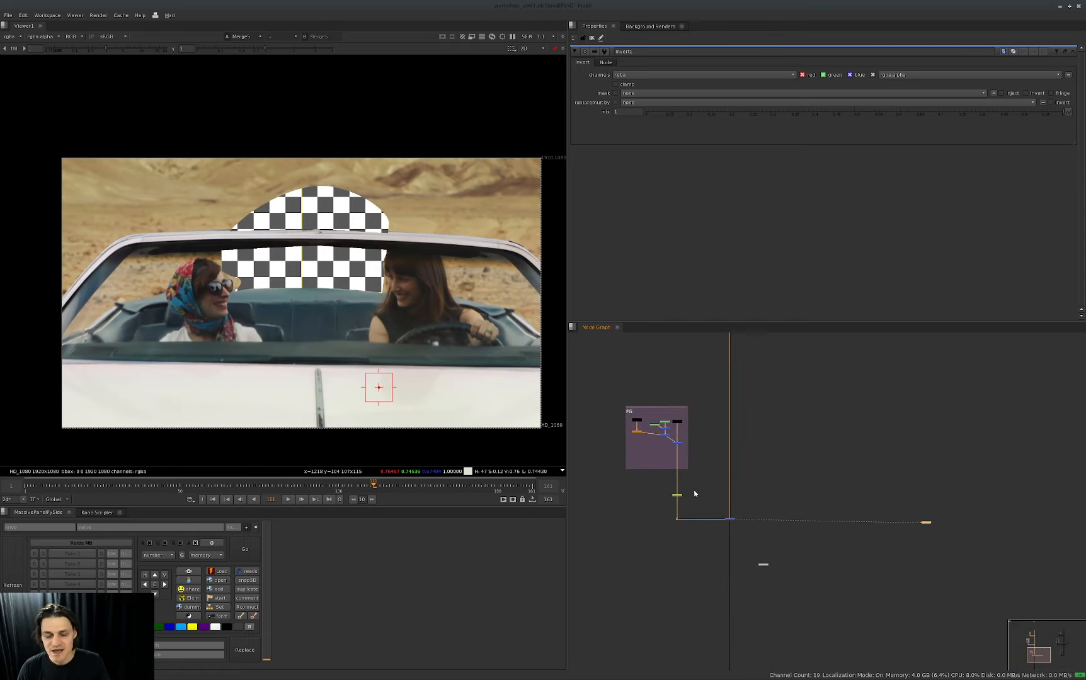
scroll(347, 255, "up", 3)
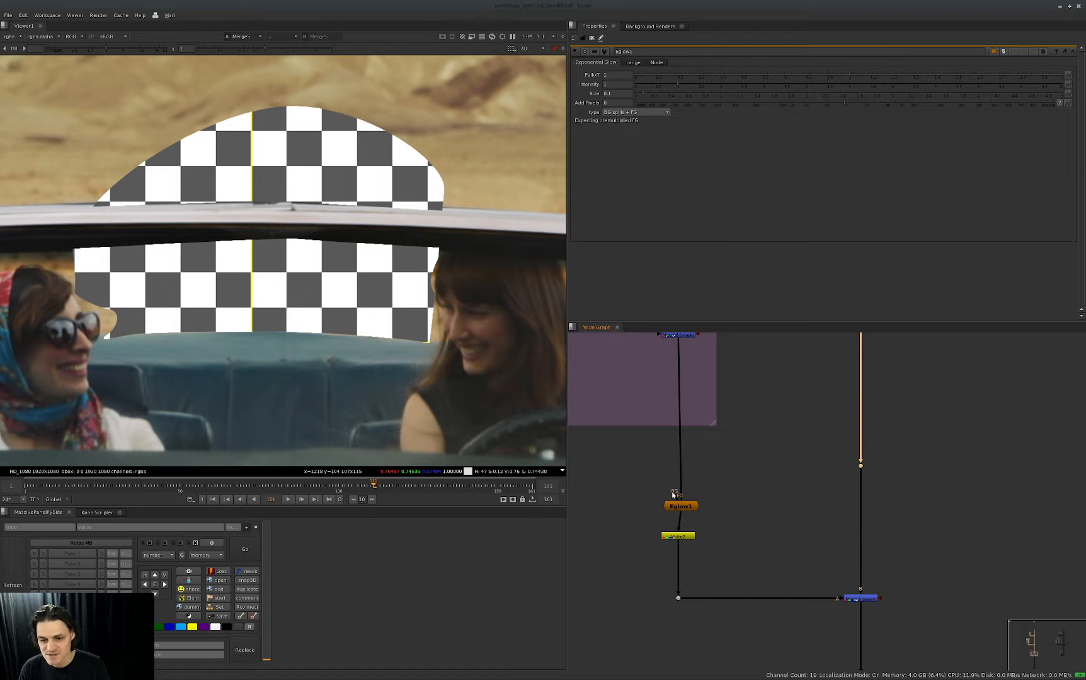
left_click_drag(688, 492, 860, 482)
left_click(683, 506)
key("1")
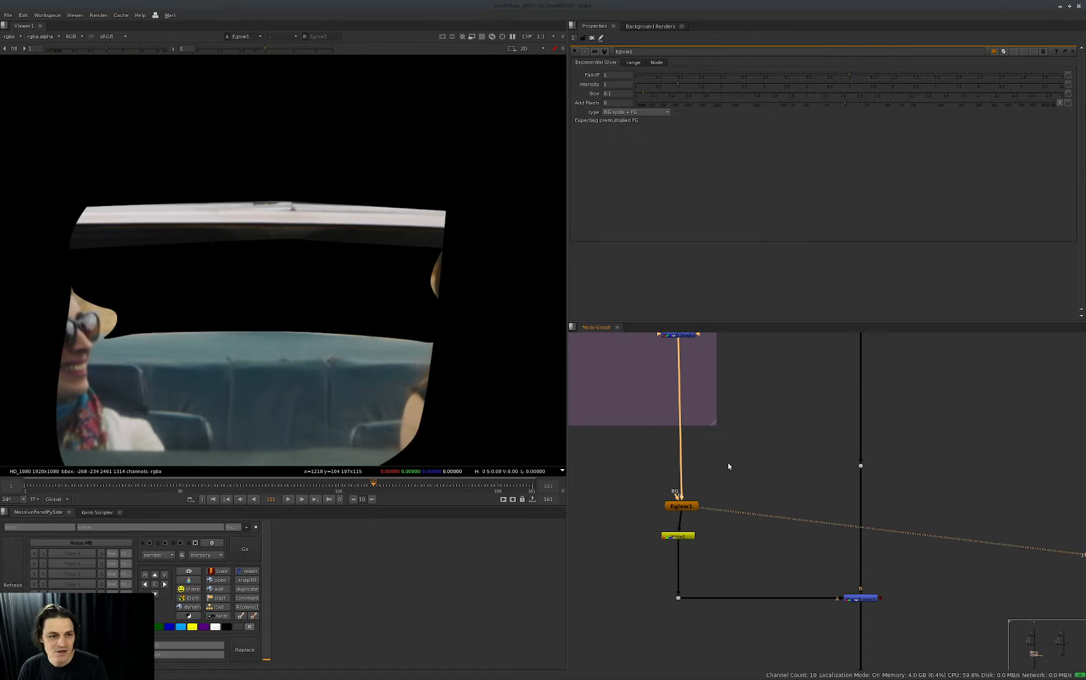
left_click_drag(679, 494, 860, 467)
left_click_drag(681, 506, 679, 503)
Step: View the glow over the checkerboard in the composite at the foreground merge
left_click(860, 599)
key("1")
scroll(735, 453, "down", 4)
middle_click_drag(189, 243, 268, 248)
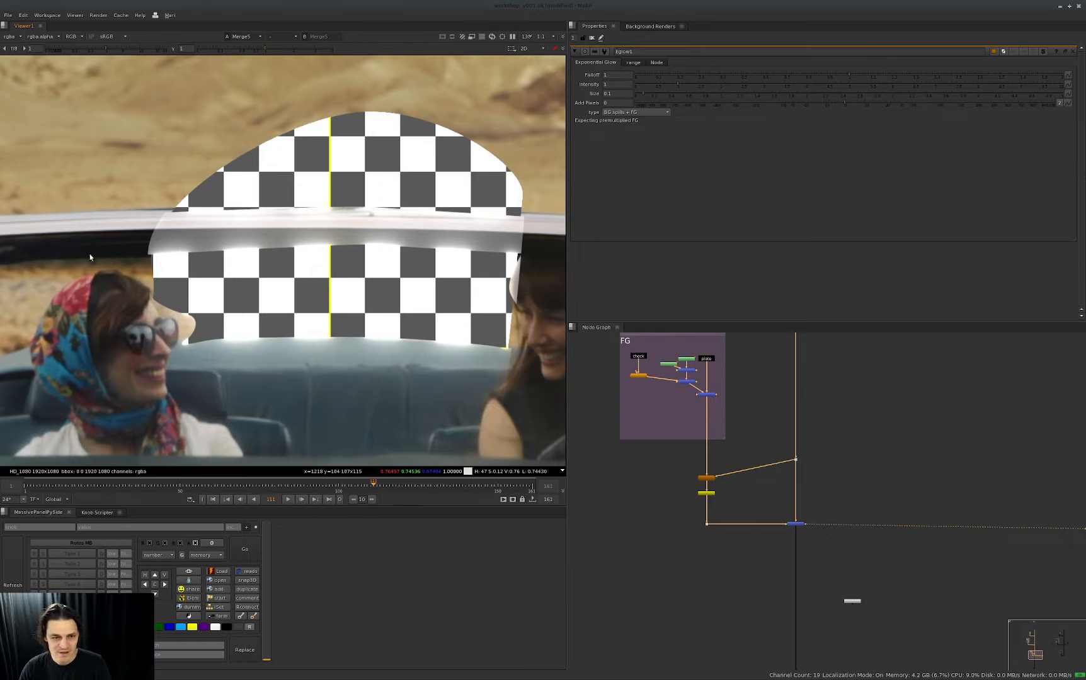
Step: Set the erode value of the ErodeMini node in the FG backdrop to -268
scroll(668, 405, "up", 5)
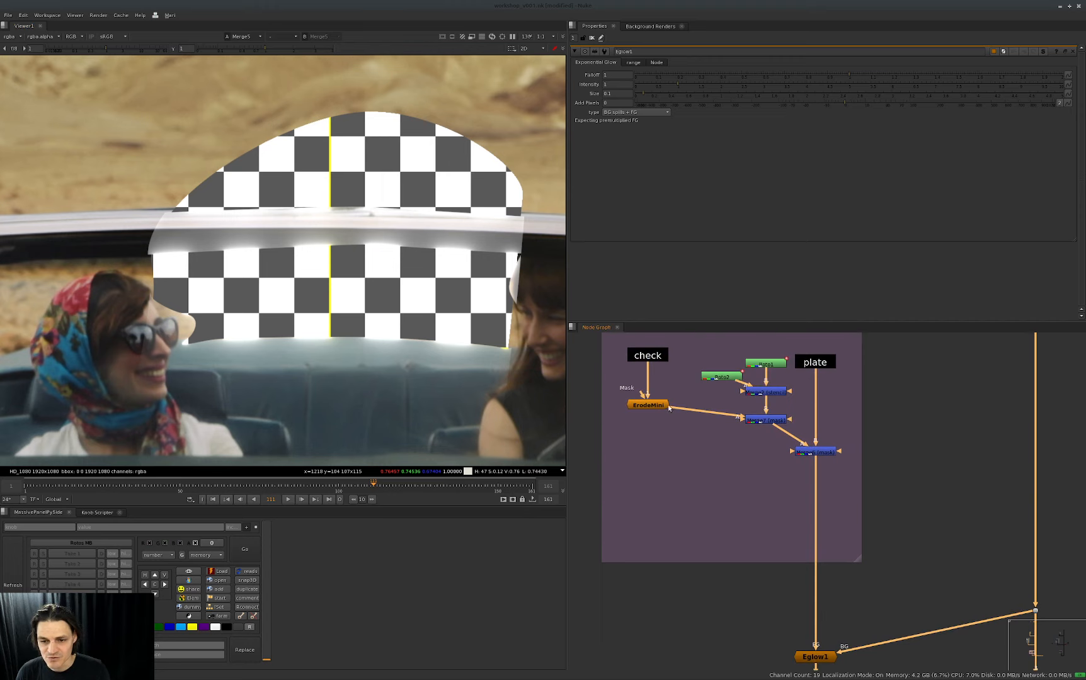
left_click(660, 406)
left_click(592, 94)
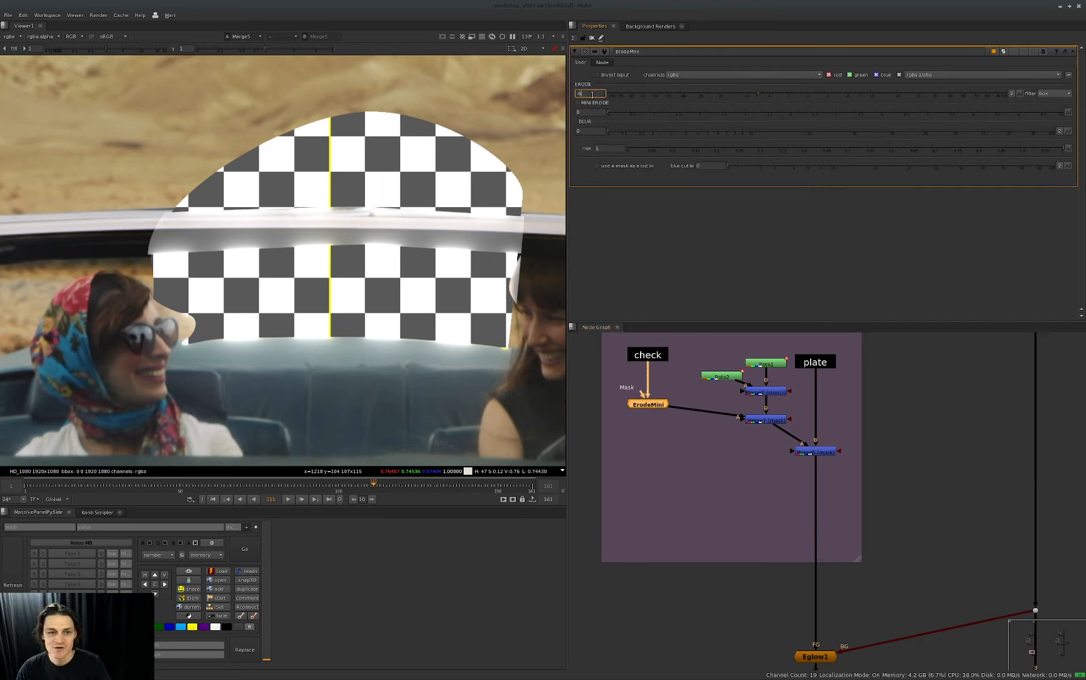
double_click(586, 94)
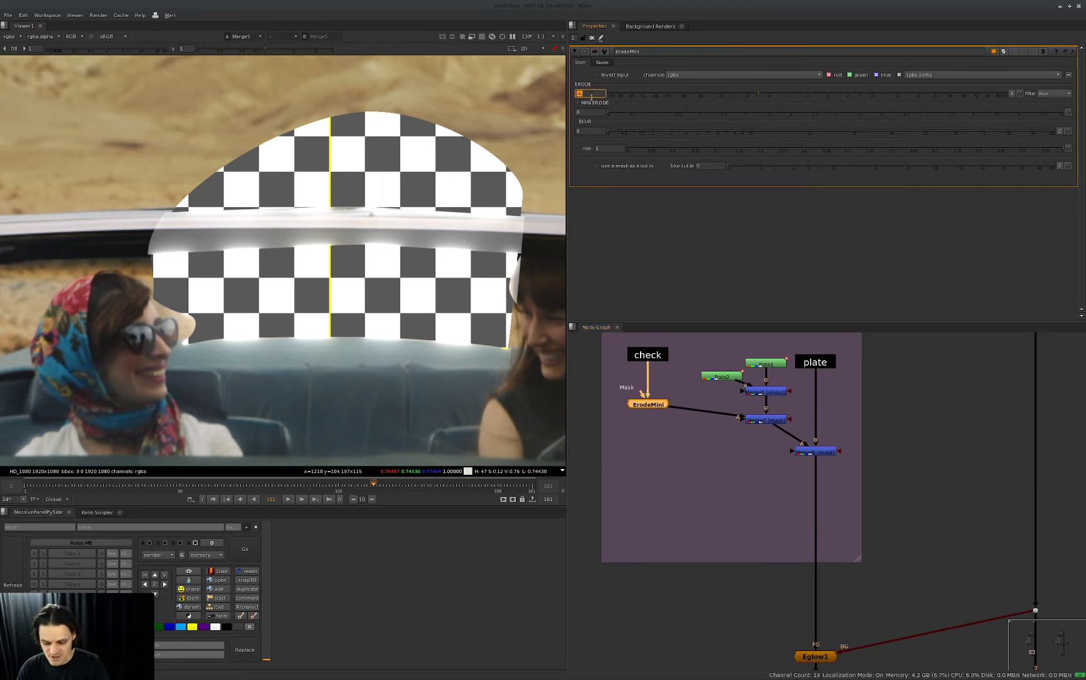
type("-8")
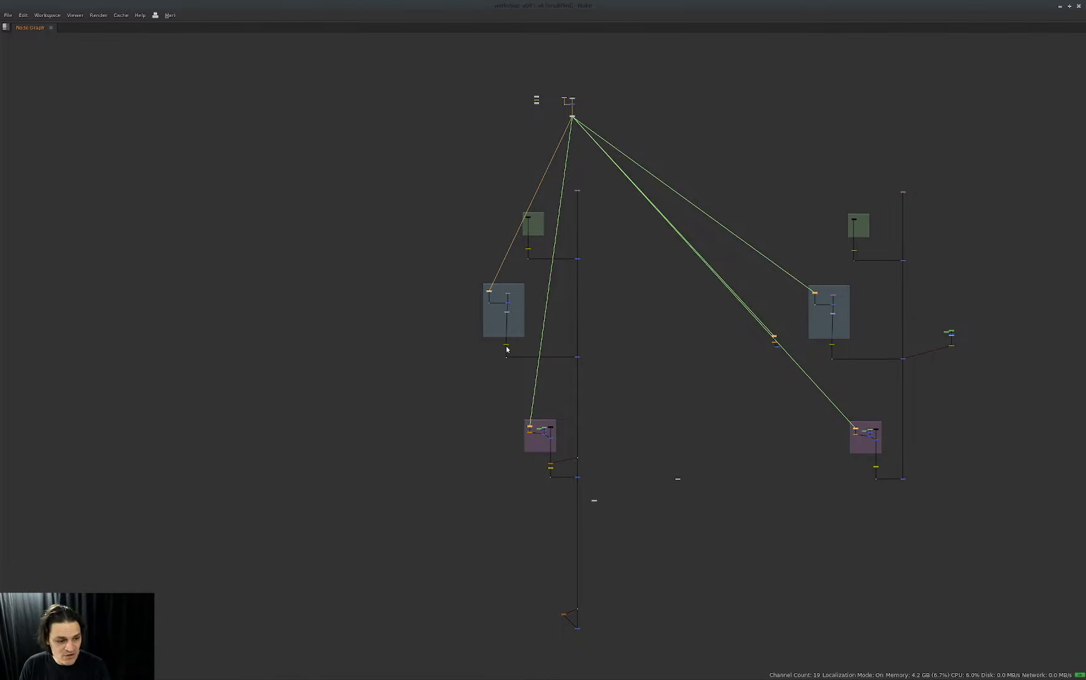
Step: Realign the Eglow node, yellow node and pipeline dot beneath the FG backdrop
scroll(562, 476, "up", 8)
left_click_drag(654, 375, 701, 375)
left_click_drag(502, 411, 503, 398)
mouse_move(502, 436)
left_mouse_down()
mouse_move(526, 430)
mouse_move(503, 437)
left_mouse_up()
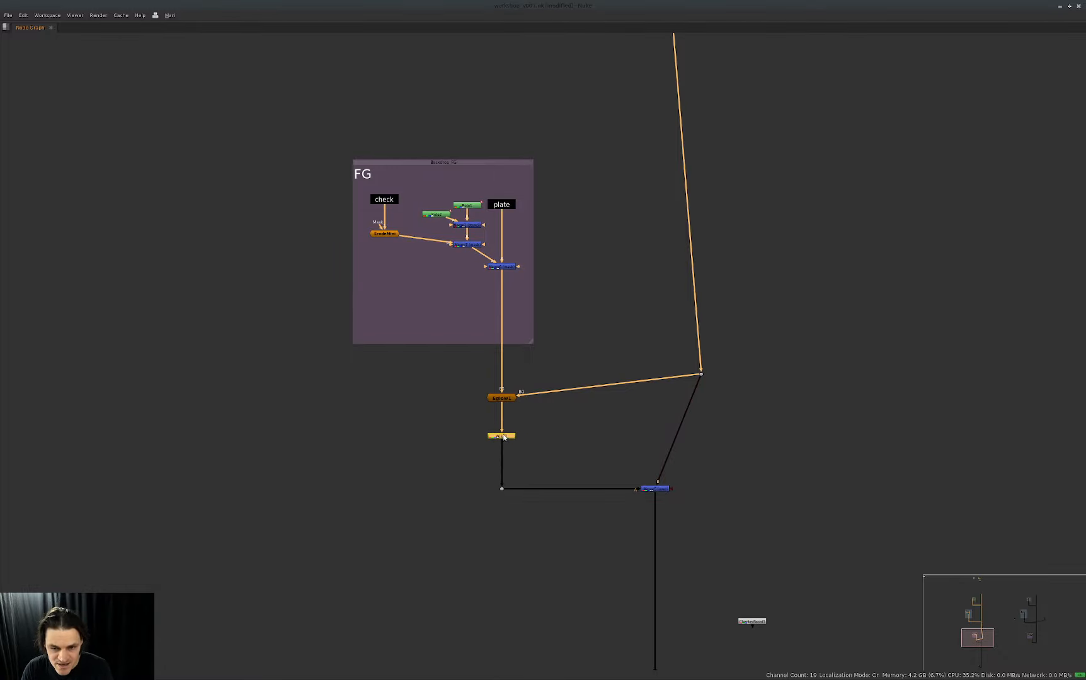
left_click(699, 375)
left_click_drag(697, 378, 668, 392)
middle_click_drag(625, 382, 719, 431)
key("space")
Step: Examine which sources feed the foreground, checker and background branches by selecting their nodes in the first tree
scroll(667, 410, "down", 6)
scroll(622, 430, "up", 2)
scroll(712, 409, "up", 3)
scroll(717, 441, "down", 3)
middle_click_drag(685, 470, 679, 488)
left_click(670, 467)
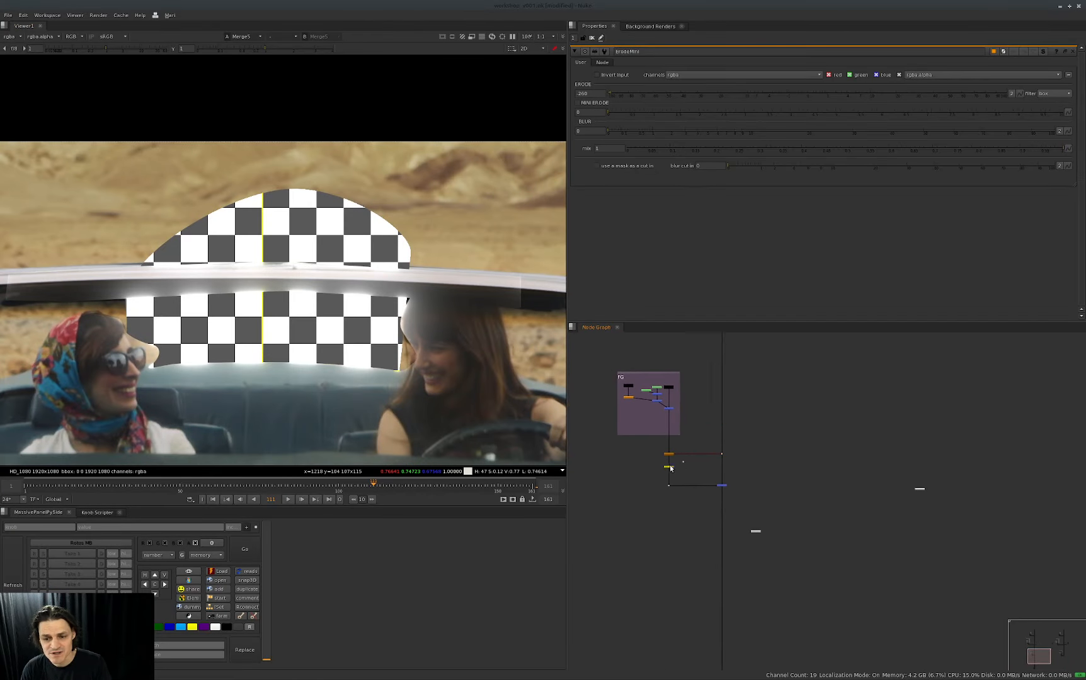
left_click(722, 455)
scroll(718, 476, "down", 3)
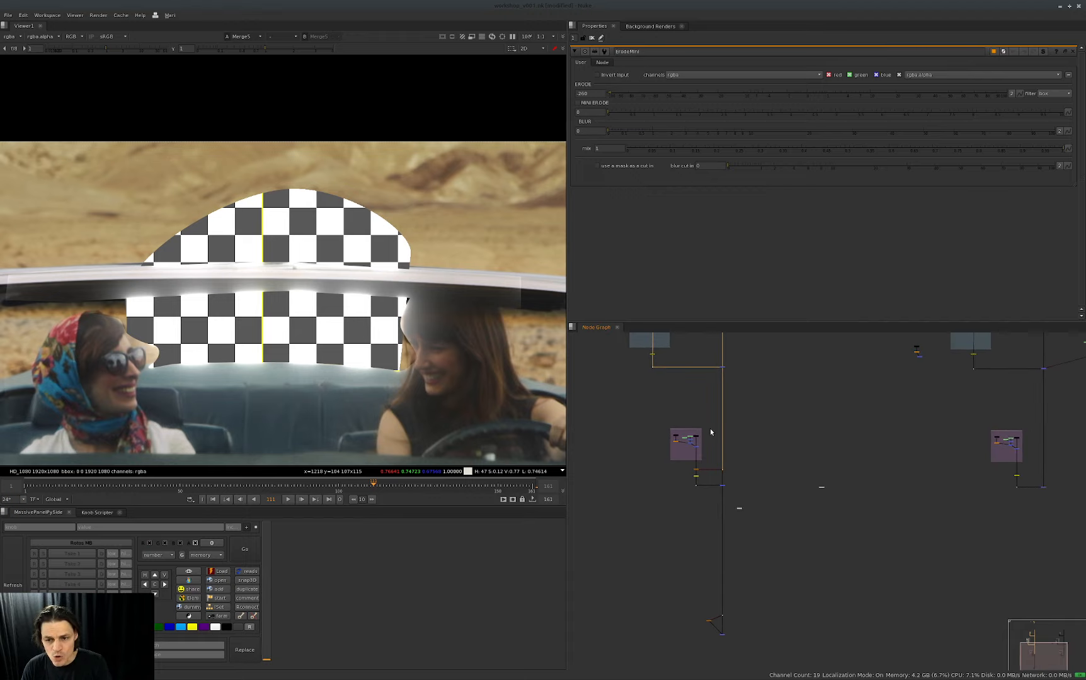
left_click(699, 438)
scroll(666, 463, "down", 4)
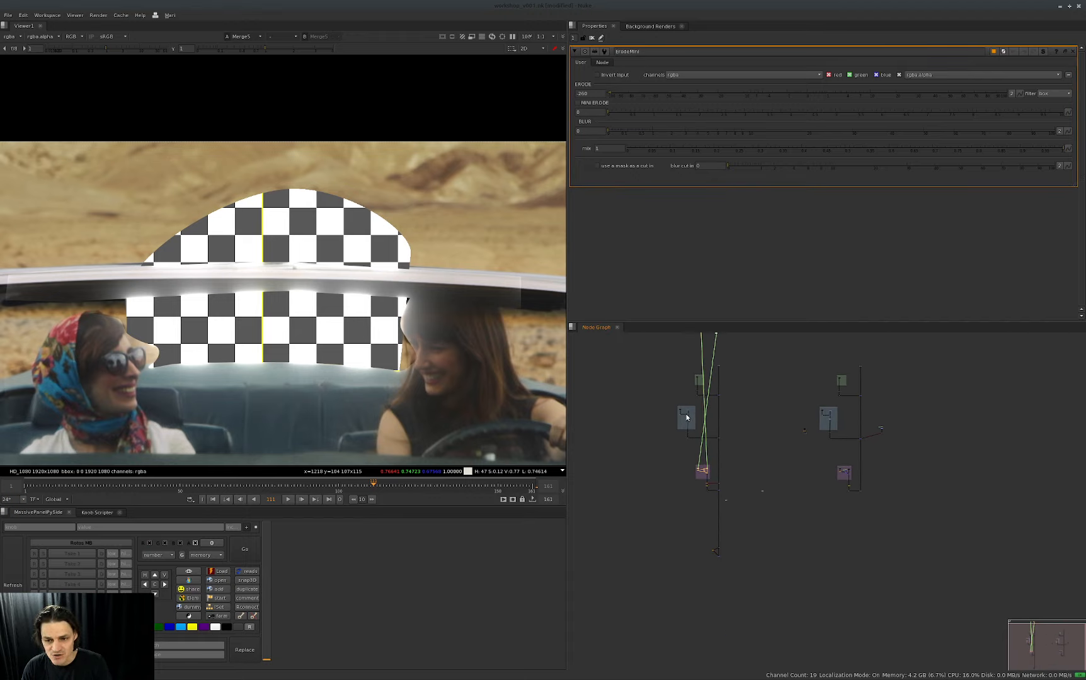
left_click_drag(670, 401, 699, 434)
left_click_drag(738, 379, 705, 414)
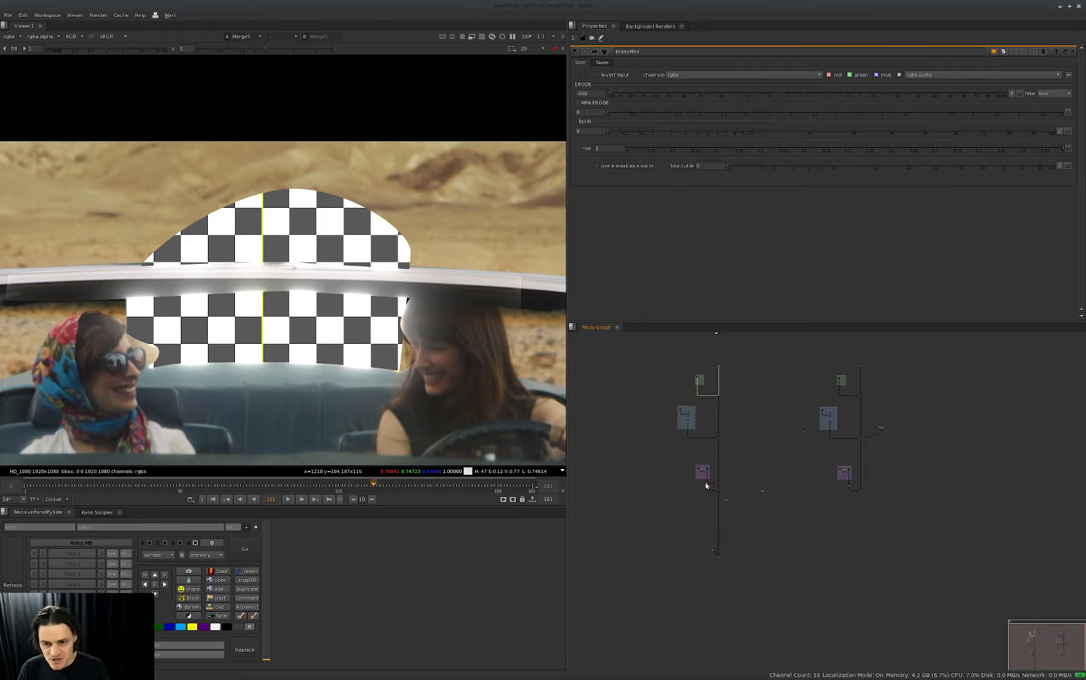
Step: Move the FG branch's yellow node upstream of the Eglow node, directly beneath the FG backdrop
scroll(715, 473, "up", 4)
scroll(713, 490, "up", 7)
left_click_drag(678, 496, 670, 435)
scroll(693, 416, "down", 8)
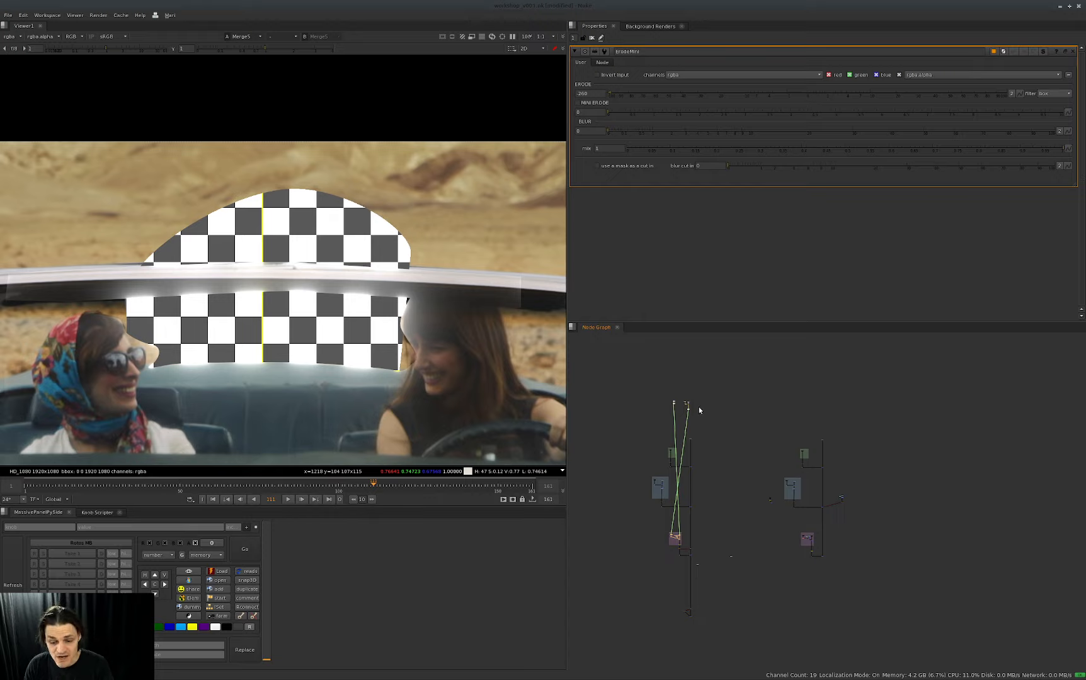
scroll(681, 445, "up", 5)
scroll(727, 477, "up", 3)
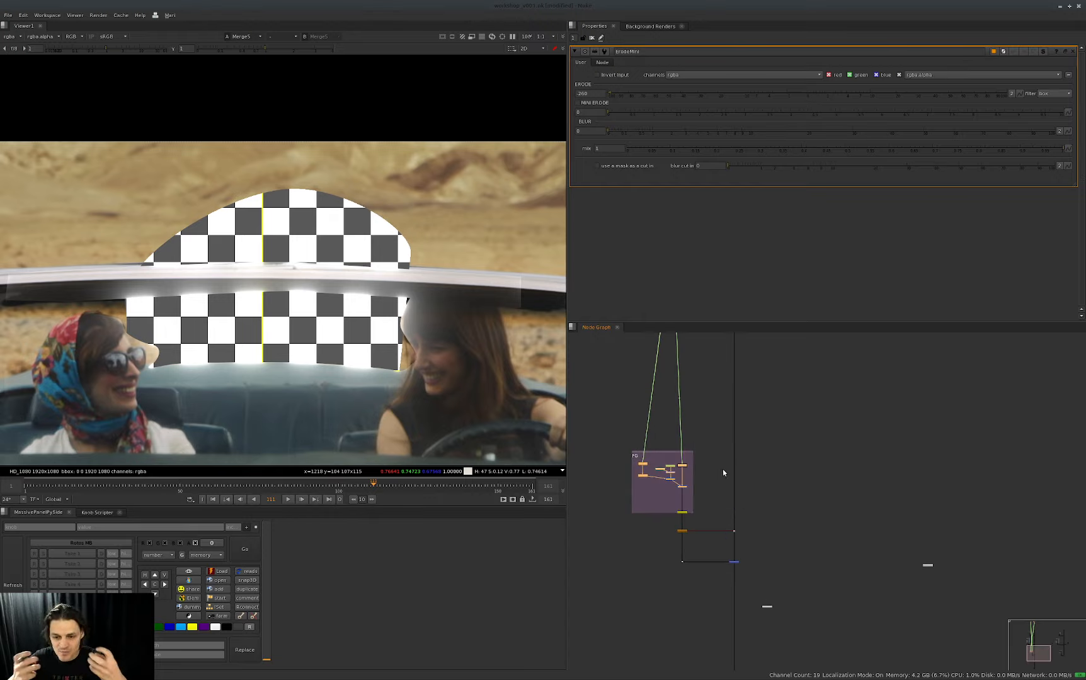
Step: Move the yellow node, Eglow, dot and foreground merge together further down from the FG backdrop
middle_click_drag(724, 470, 709, 430)
left_click_drag(747, 541, 652, 468)
left_click_drag(721, 523, 721, 553)
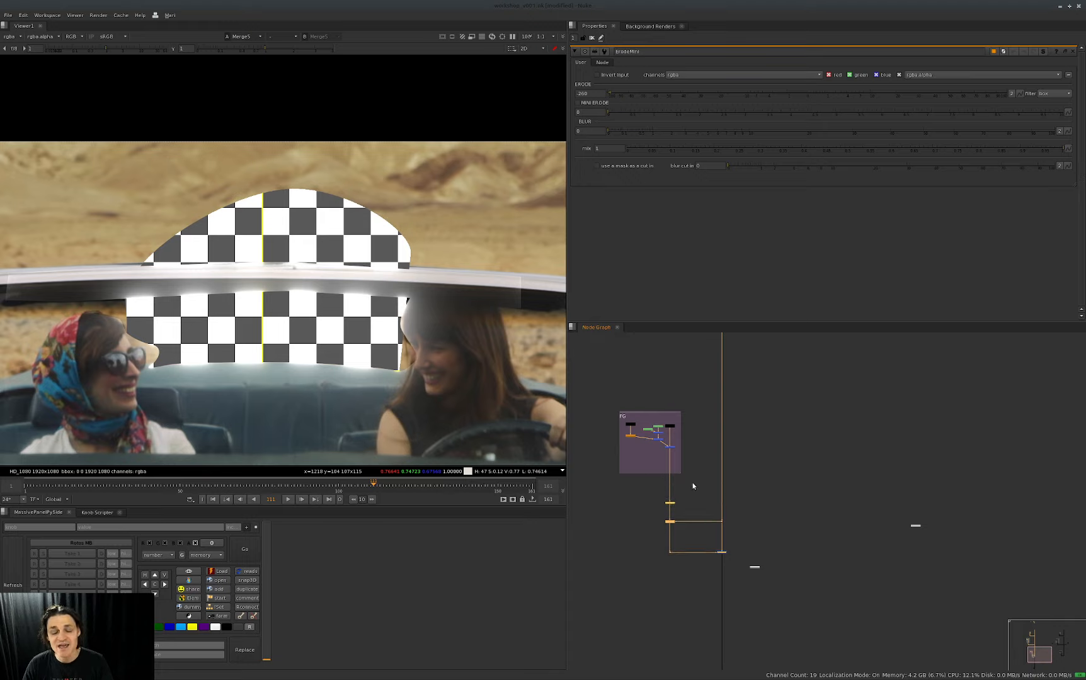
left_click(693, 484)
Step: Add a comment reading "fdsfdsfdlk" at the FG branch's yellow node and position it
scroll(695, 498, "up", 5)
left_click_drag(729, 512, 635, 536)
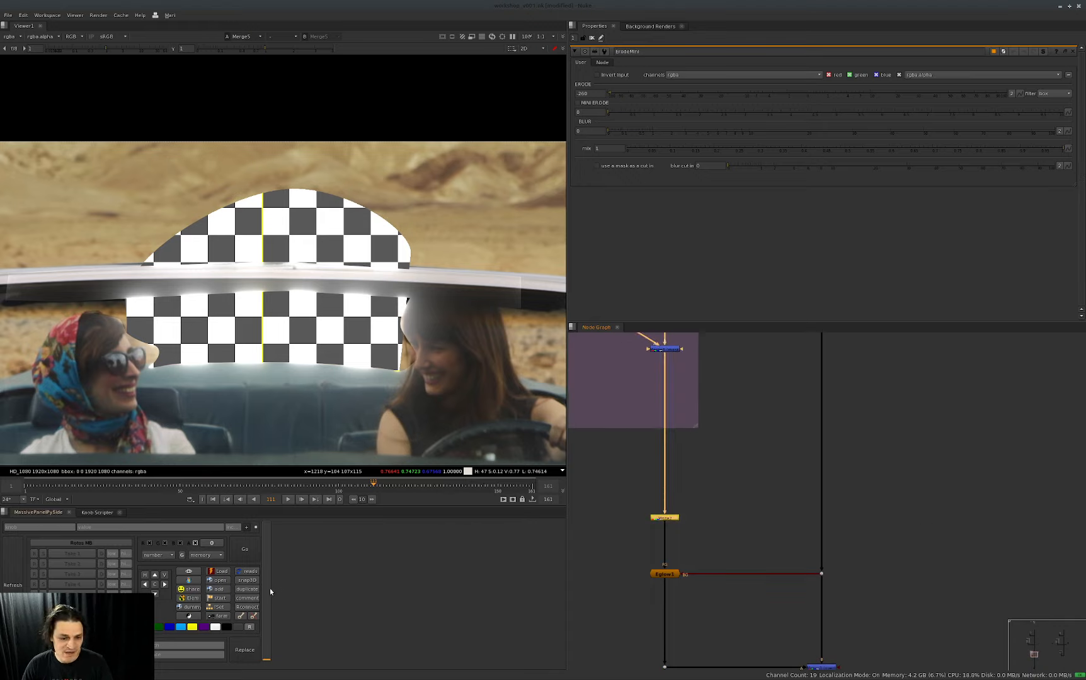
left_click(247, 599)
type("fdsfdsfdlk")
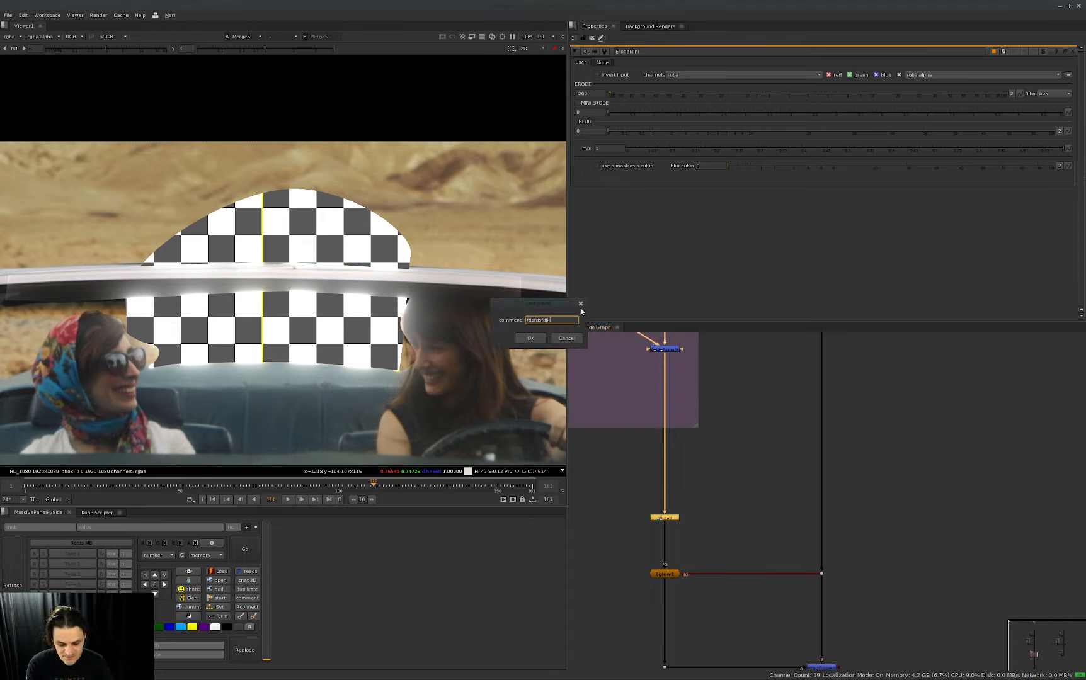
key("Return")
scroll(677, 515, "down", 5)
mouse_move(681, 522)
left_mouse_down()
mouse_move(802, 543)
mouse_move(674, 519)
mouse_move(681, 492)
mouse_move(676, 549)
mouse_move(677, 537)
left_mouse_up()
Step: View the composite at the foreground merge and examine the whole node tree
left_click(731, 573)
key("1")
scroll(720, 536, "down", 1)
scroll(701, 509, "down", 5)
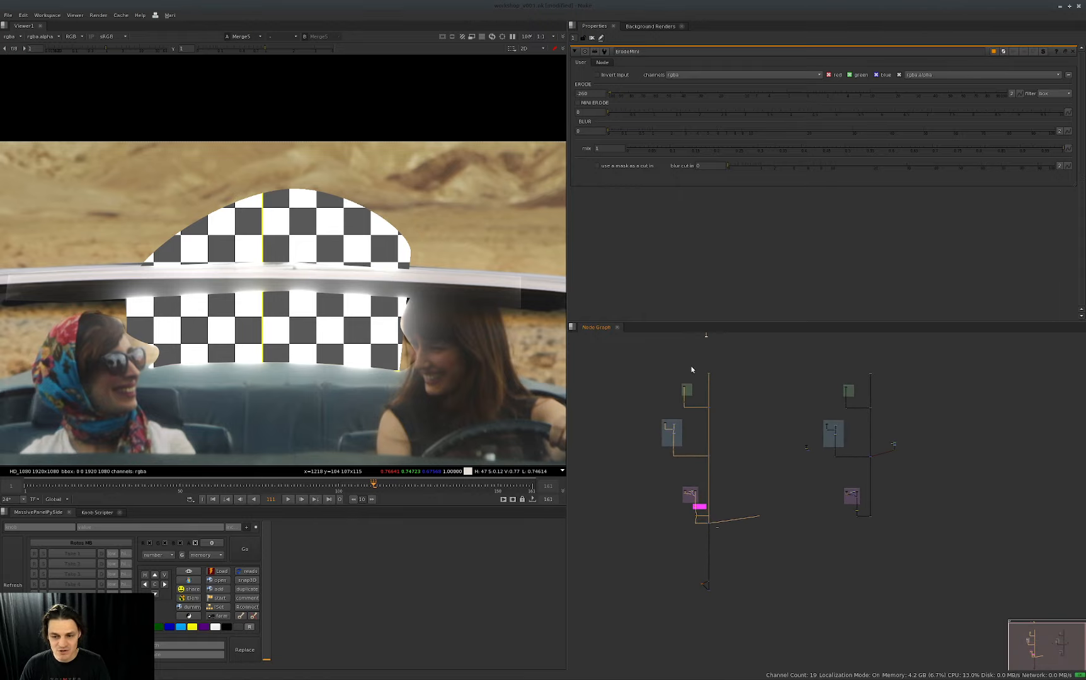